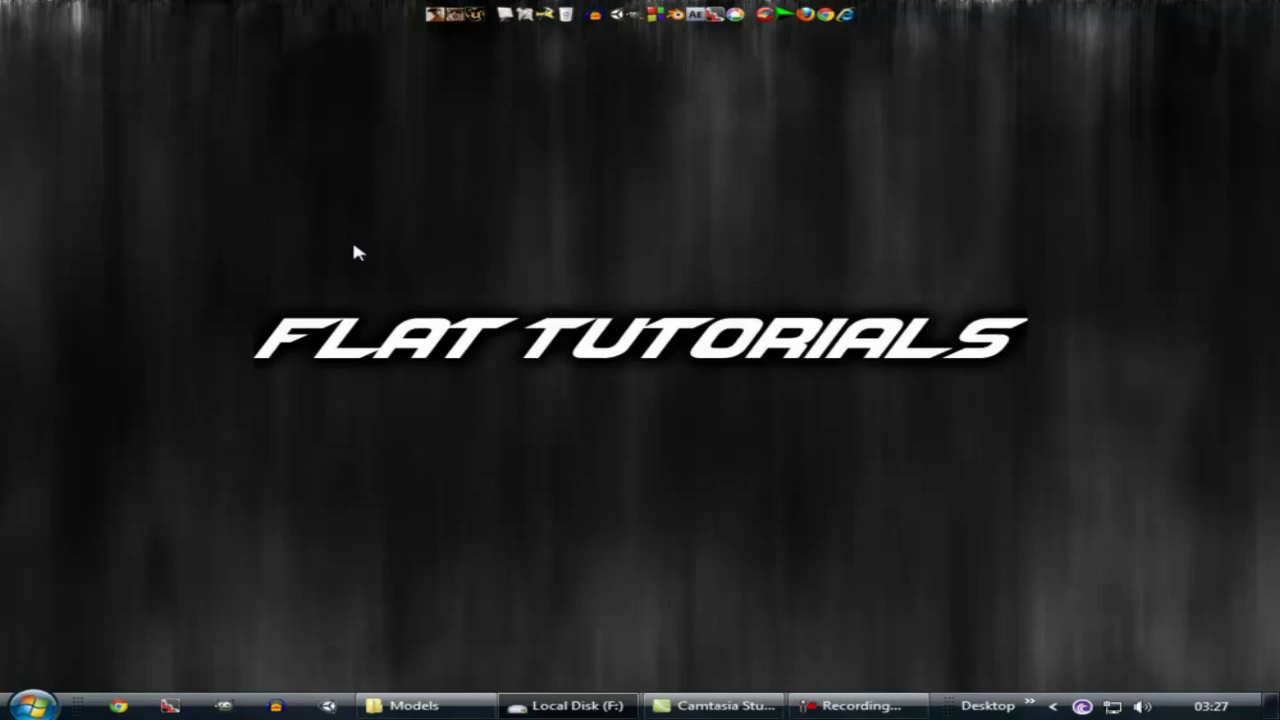
Launch Unity and start setting up a new project in the Project Wizard.
click(618, 24)
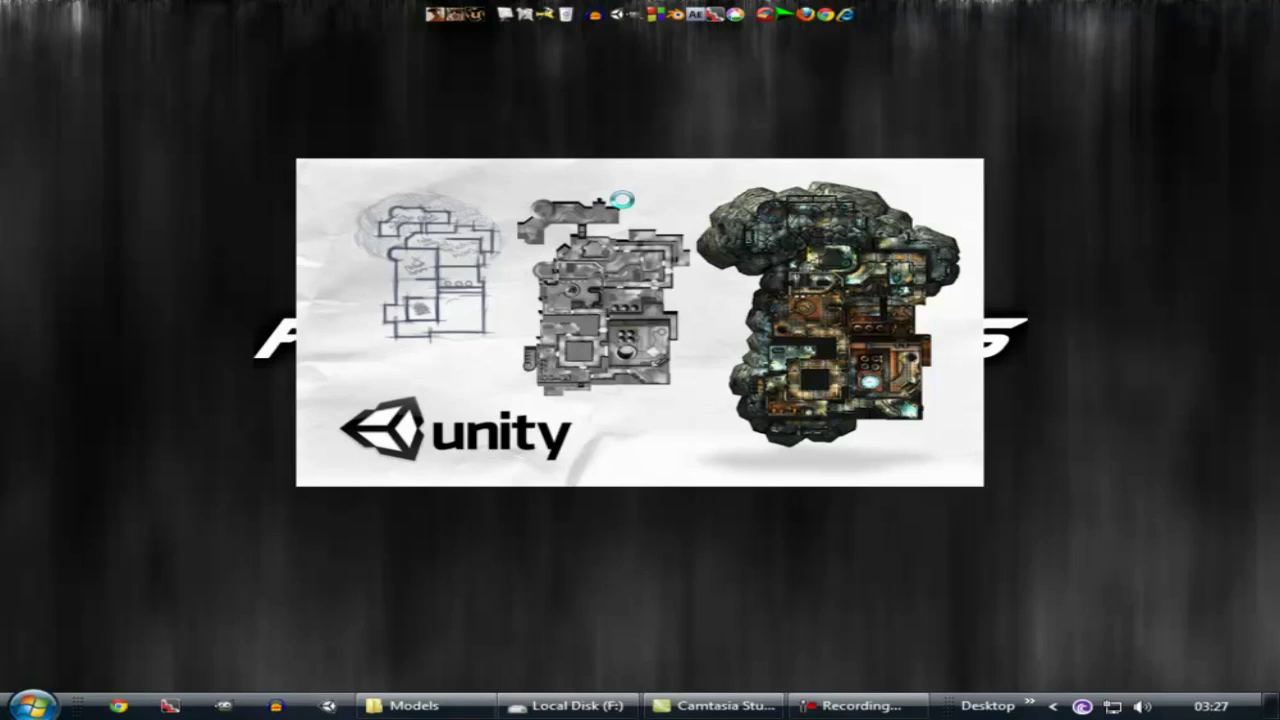
click(481, 238)
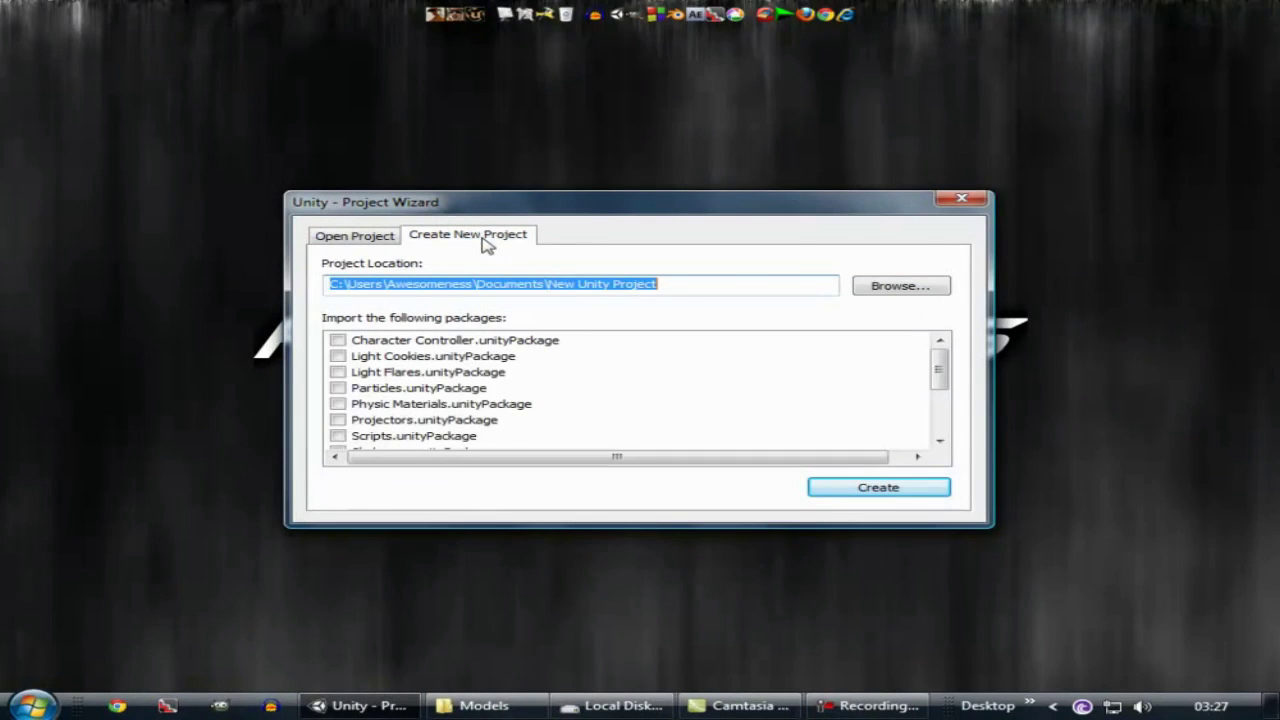
drag(594, 202, 584, 180)
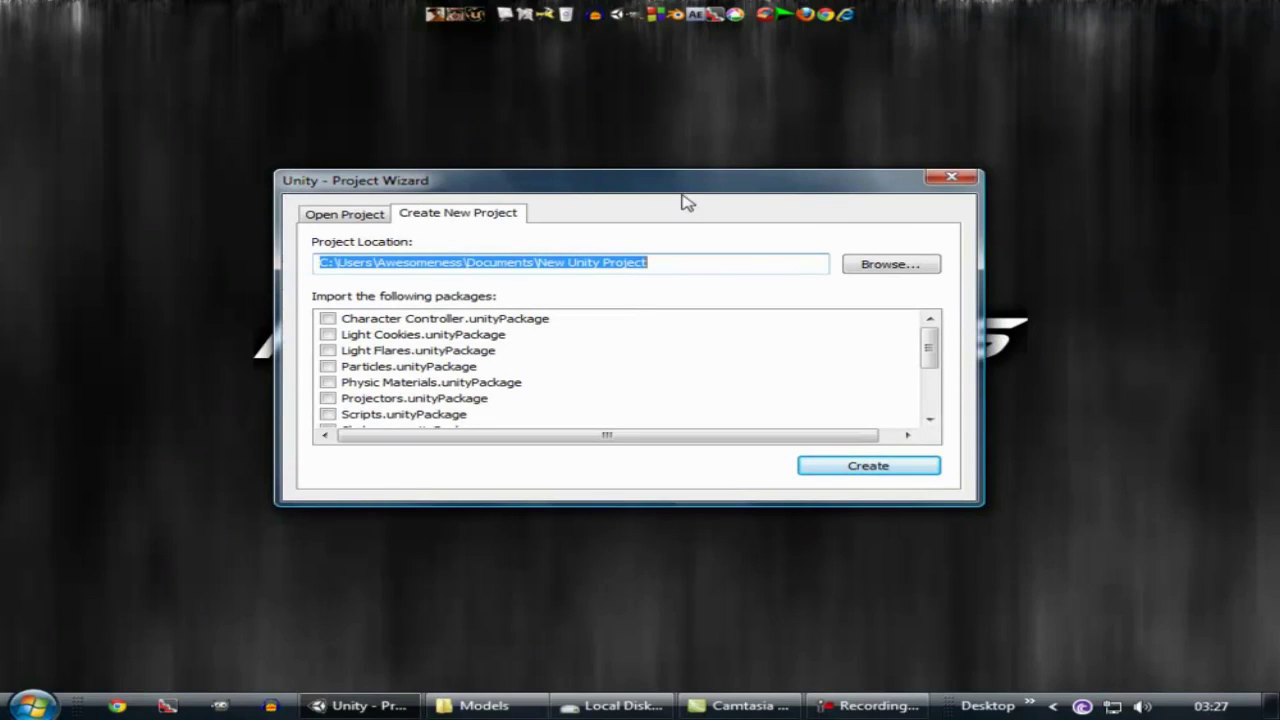
drag(685, 198, 706, 186)
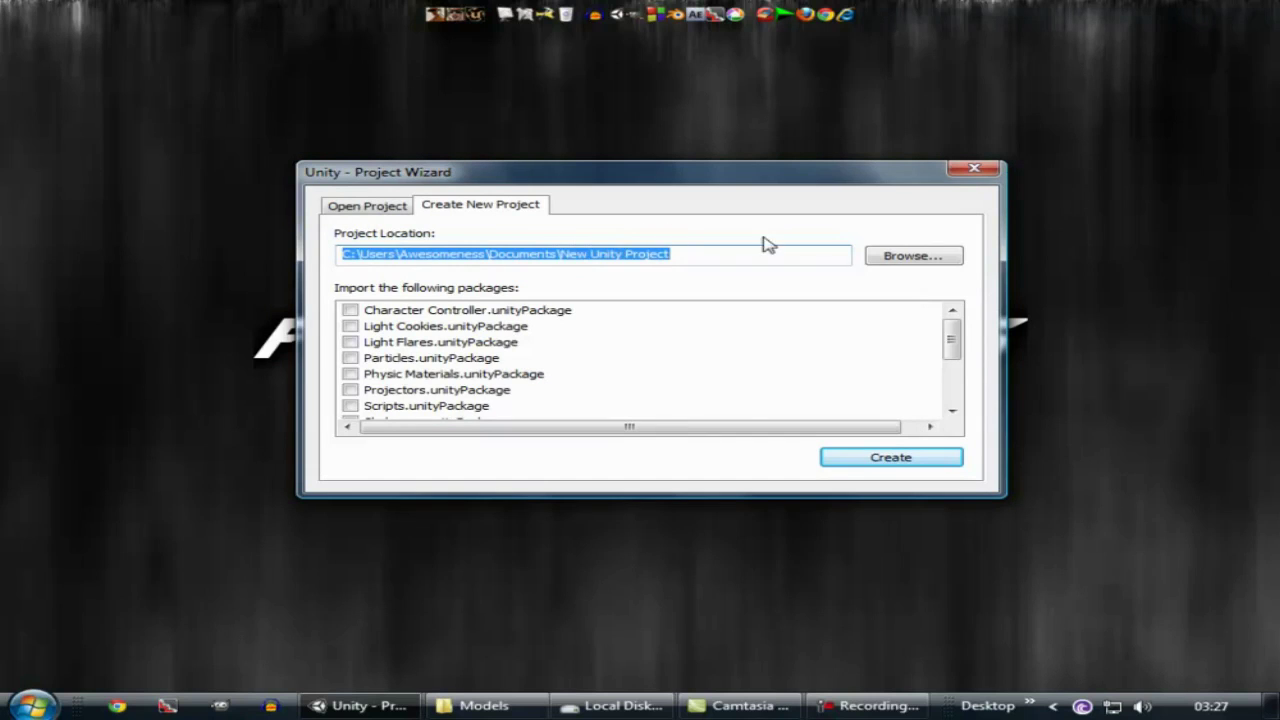
Create a folder named Car Tuts on Local Disk (F:) and choose it as the new project's location.
click(913, 256)
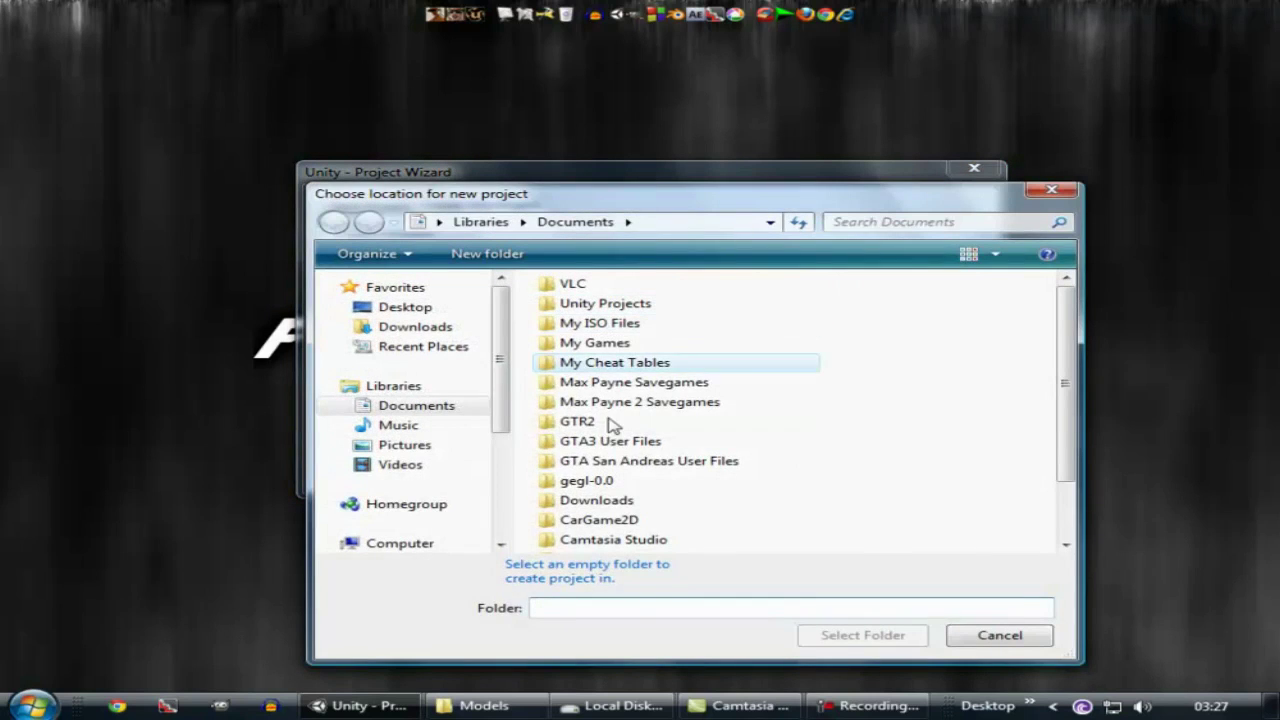
drag(503, 366, 447, 467)
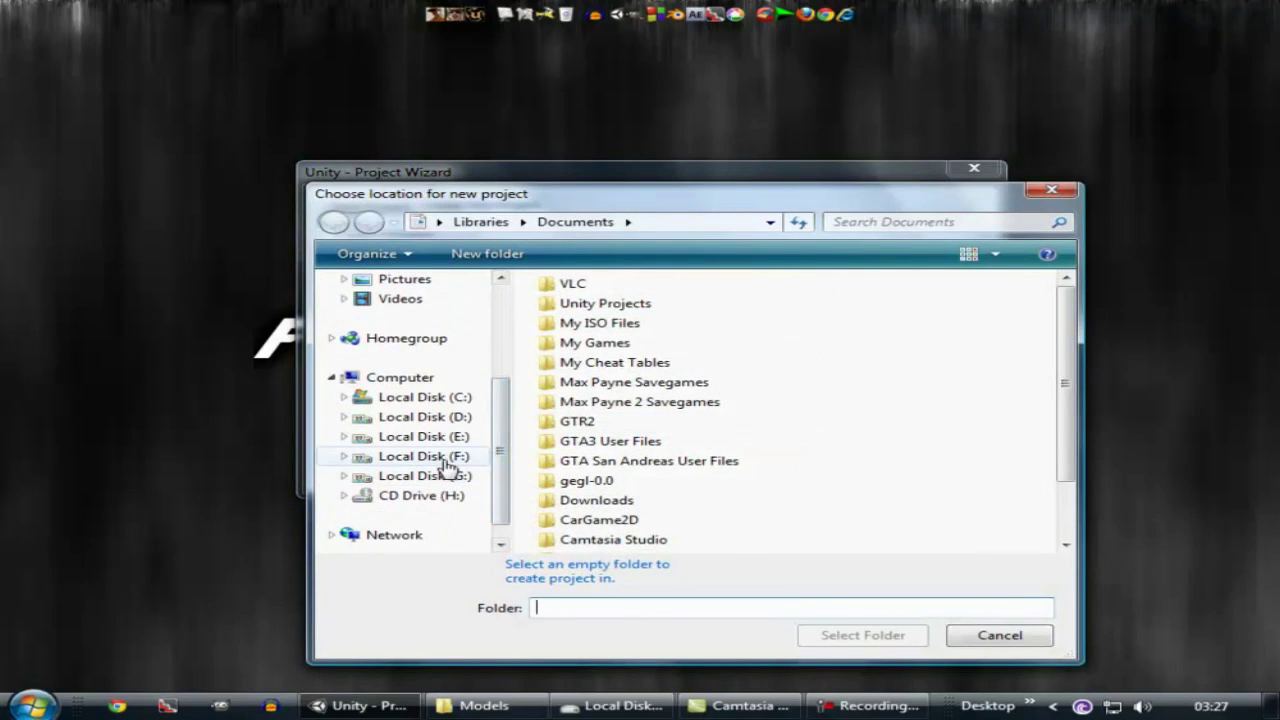
click(445, 458)
right_click(527, 432)
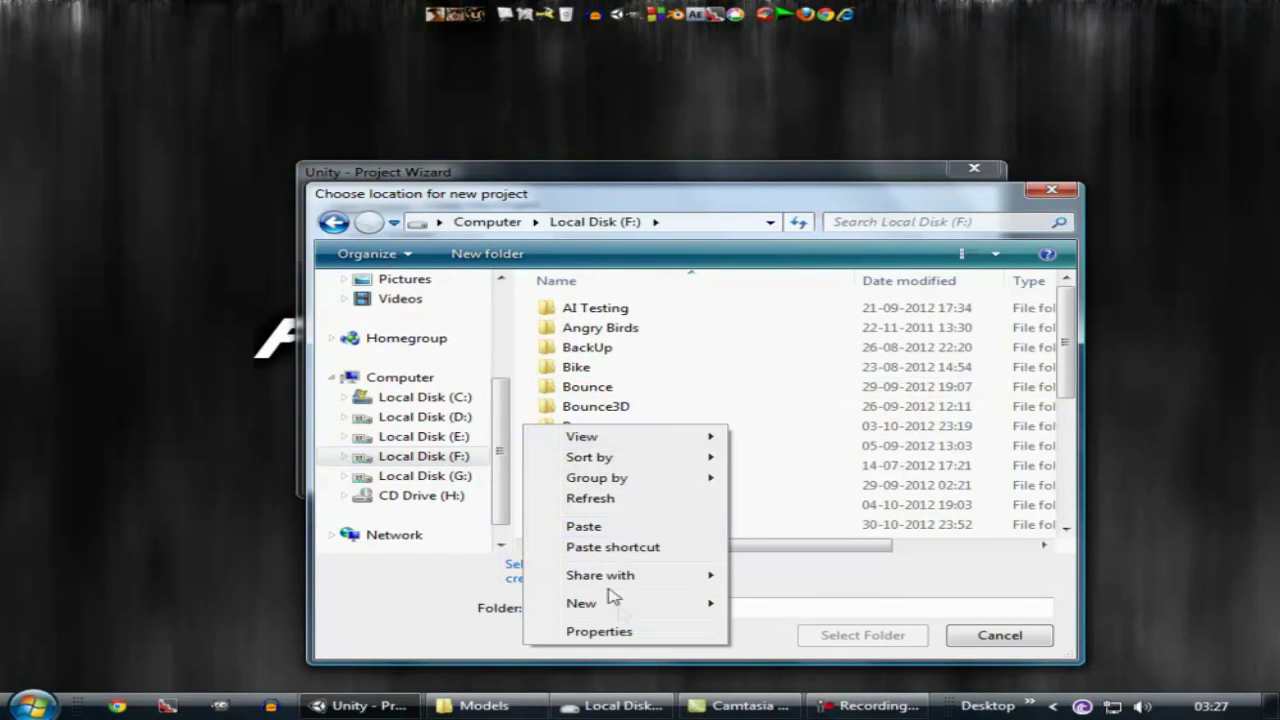
mouse_move(620, 606)
click(820, 332)
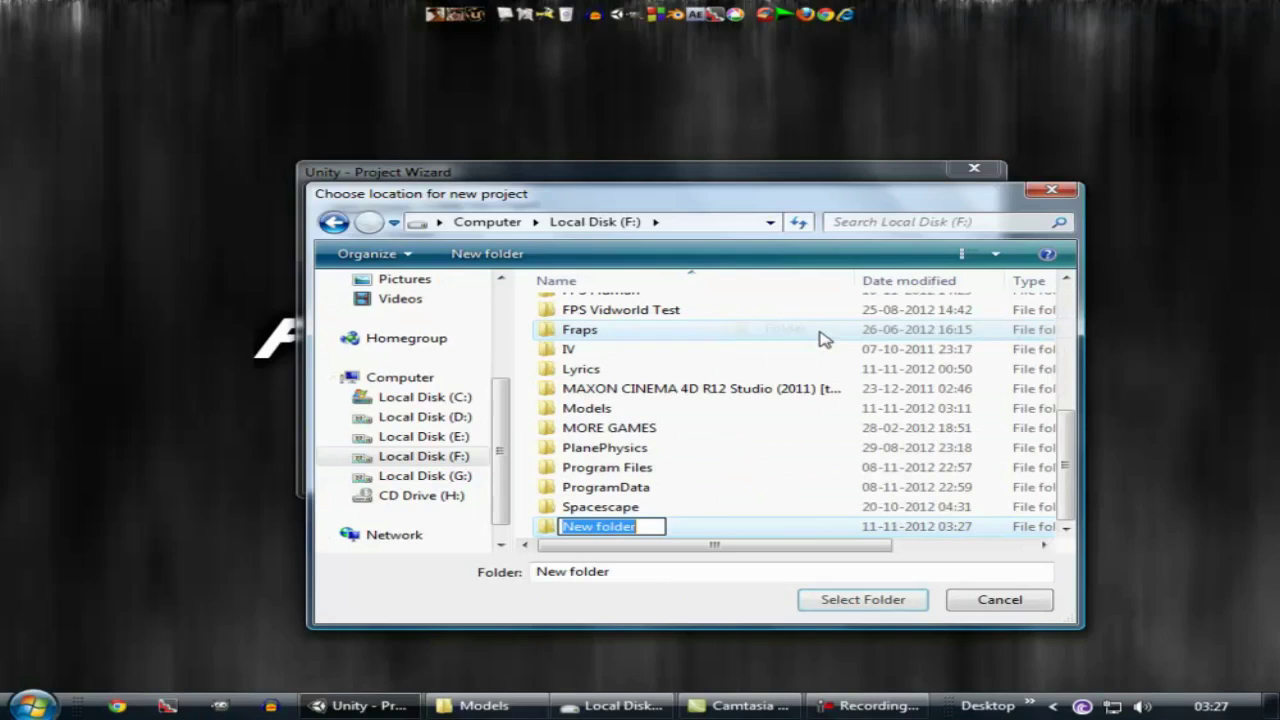
text(Car Tuts)
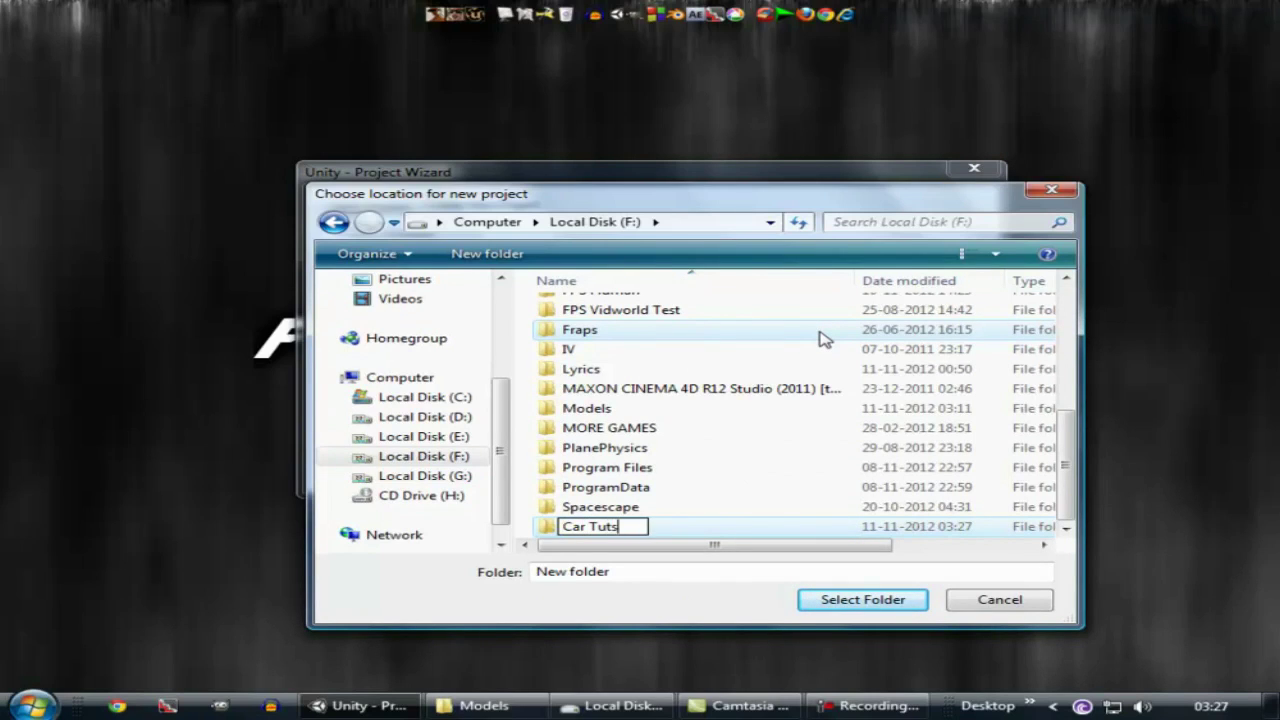
key(Return)
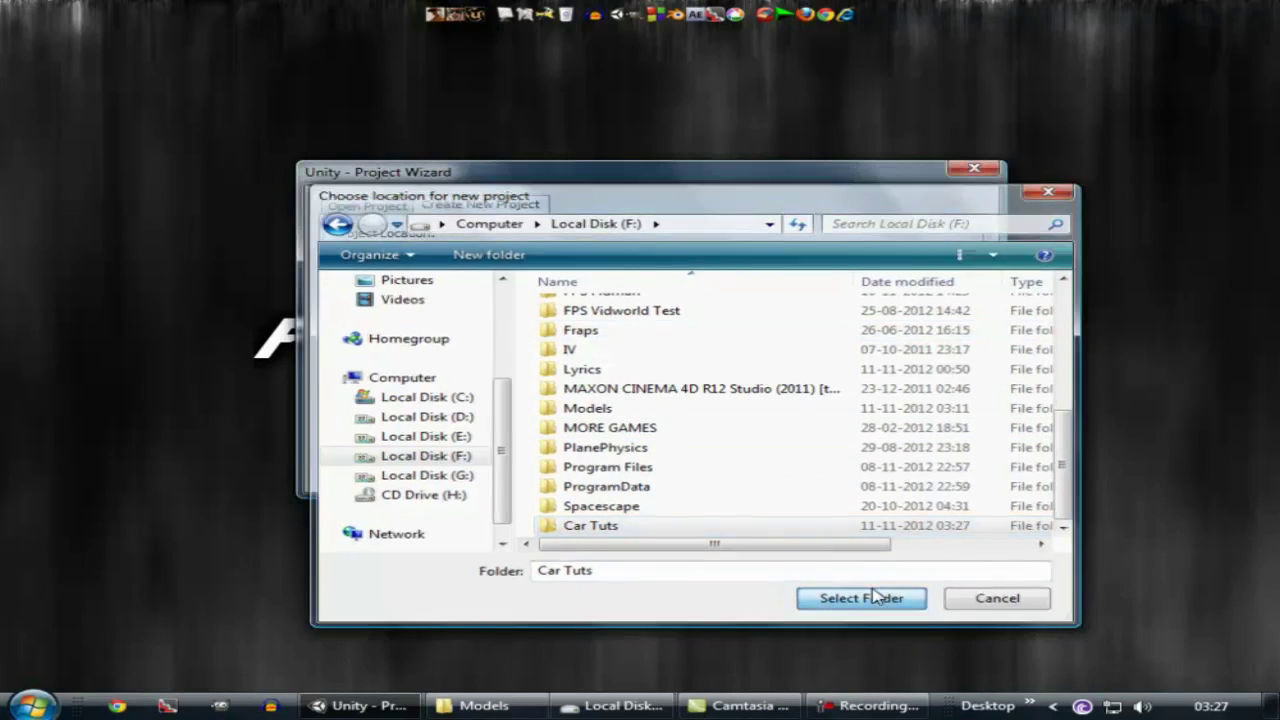
click(898, 599)
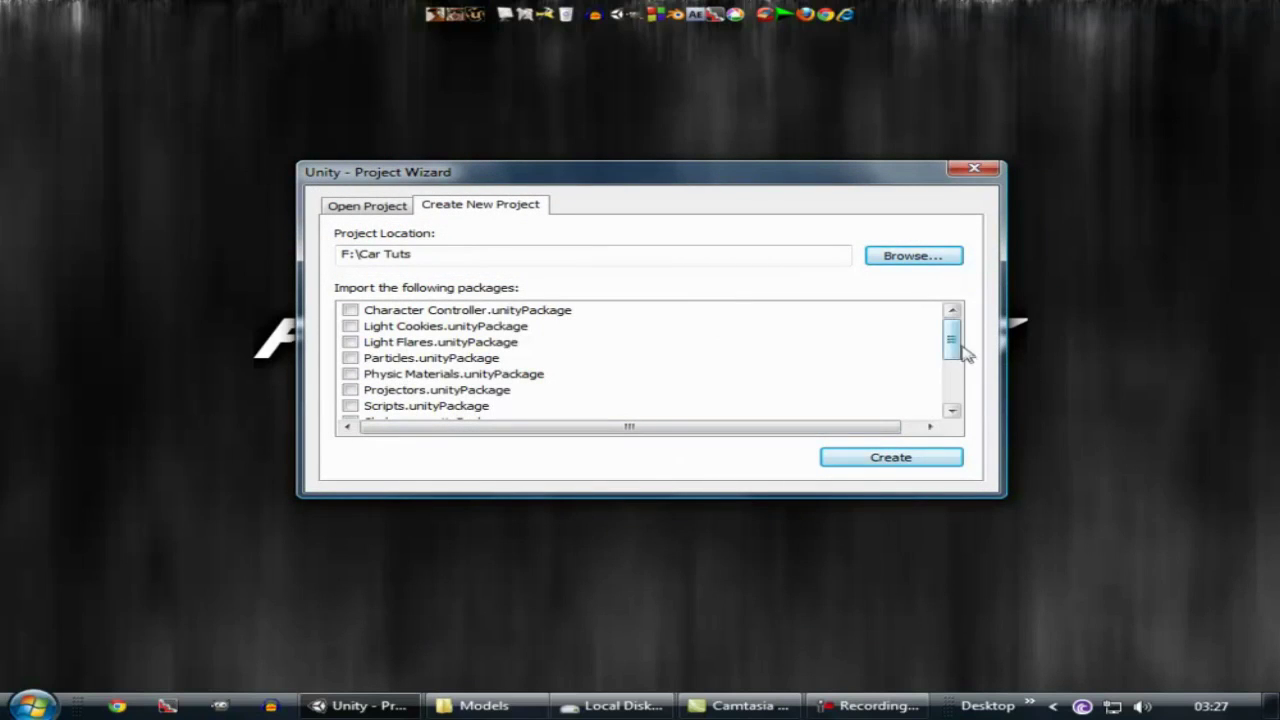
Include the Skyboxes and Terrain Assets packages and create the project.
drag(955, 345, 955, 353)
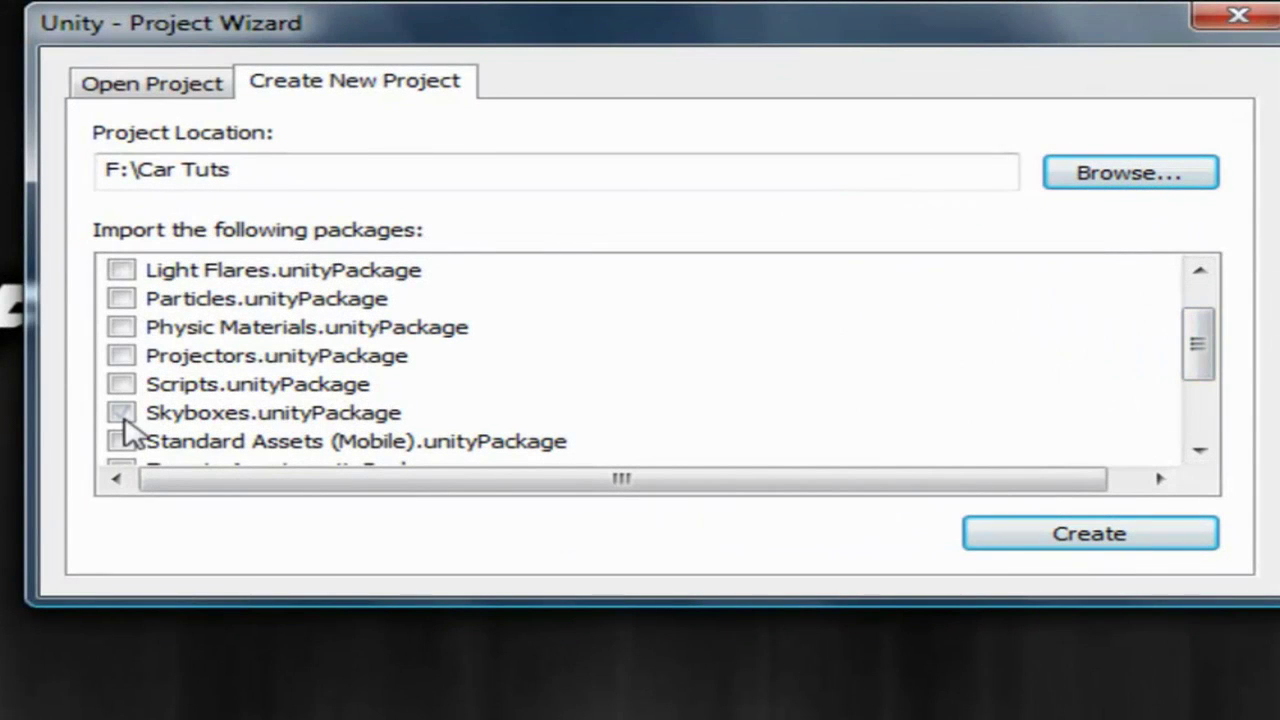
click(121, 413)
click(121, 356)
drag(1196, 349, 1205, 398)
click(121, 356)
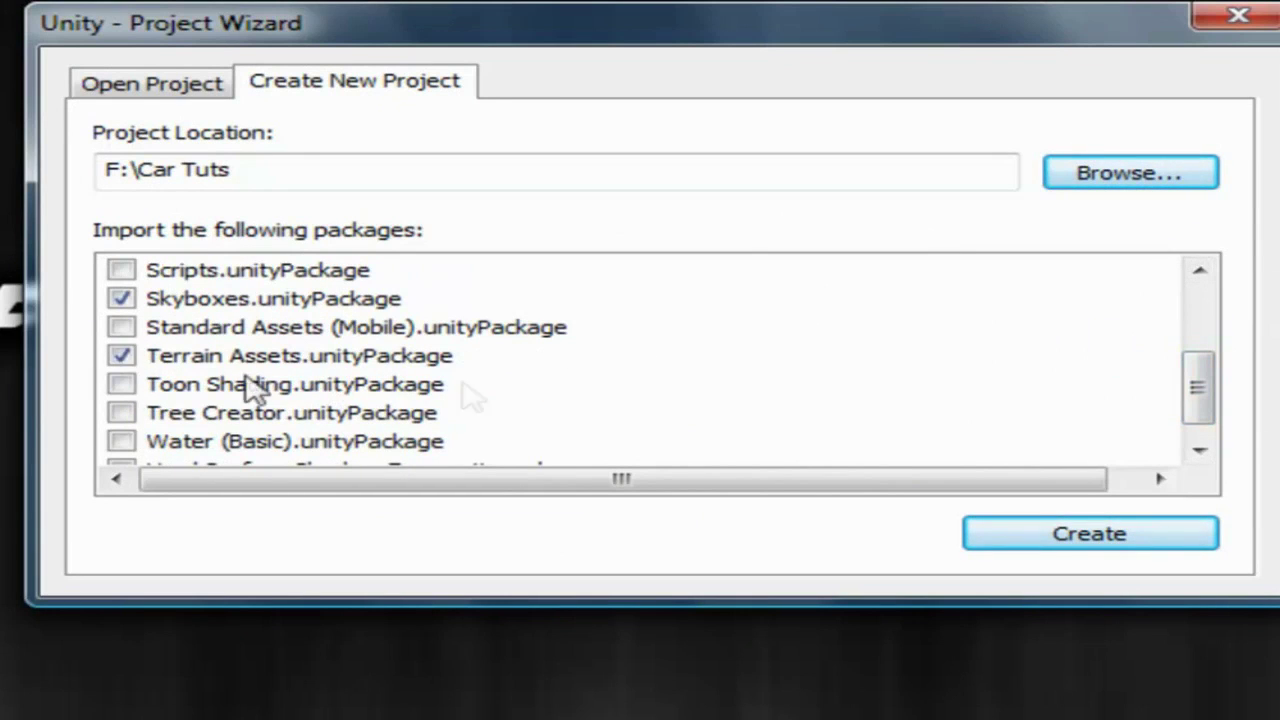
click(1040, 540)
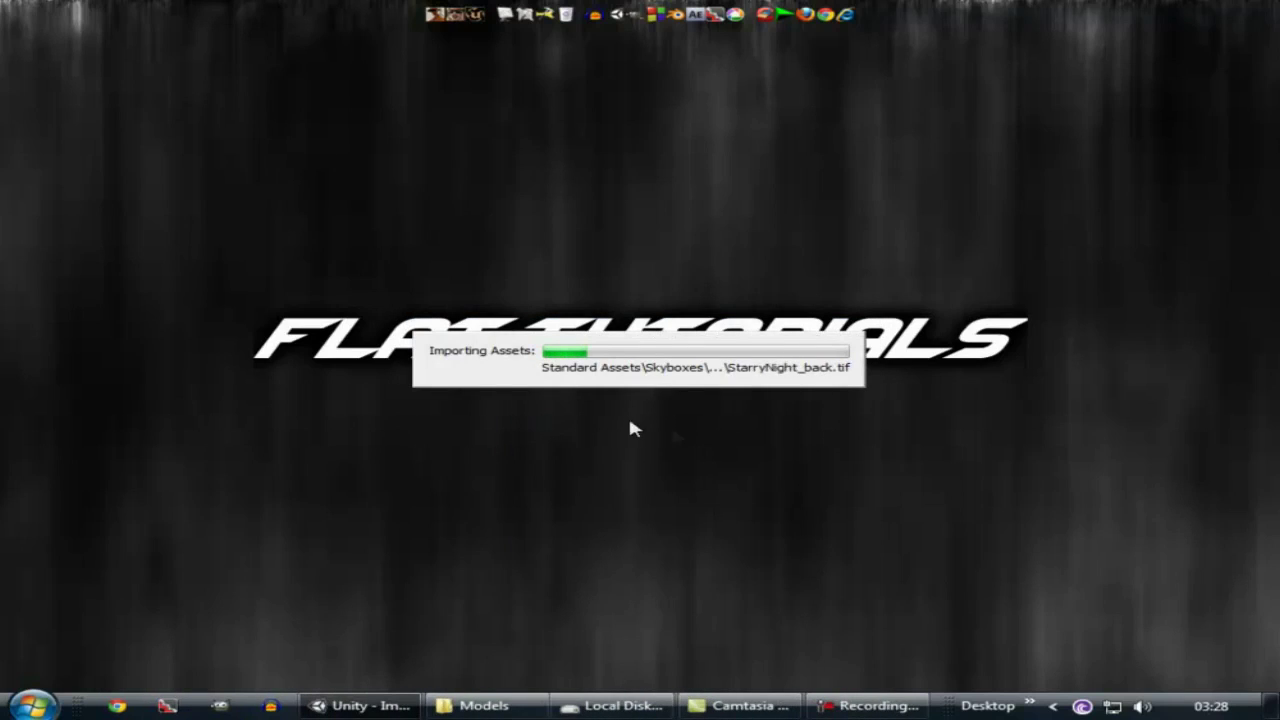
mouse_move(865, 706)
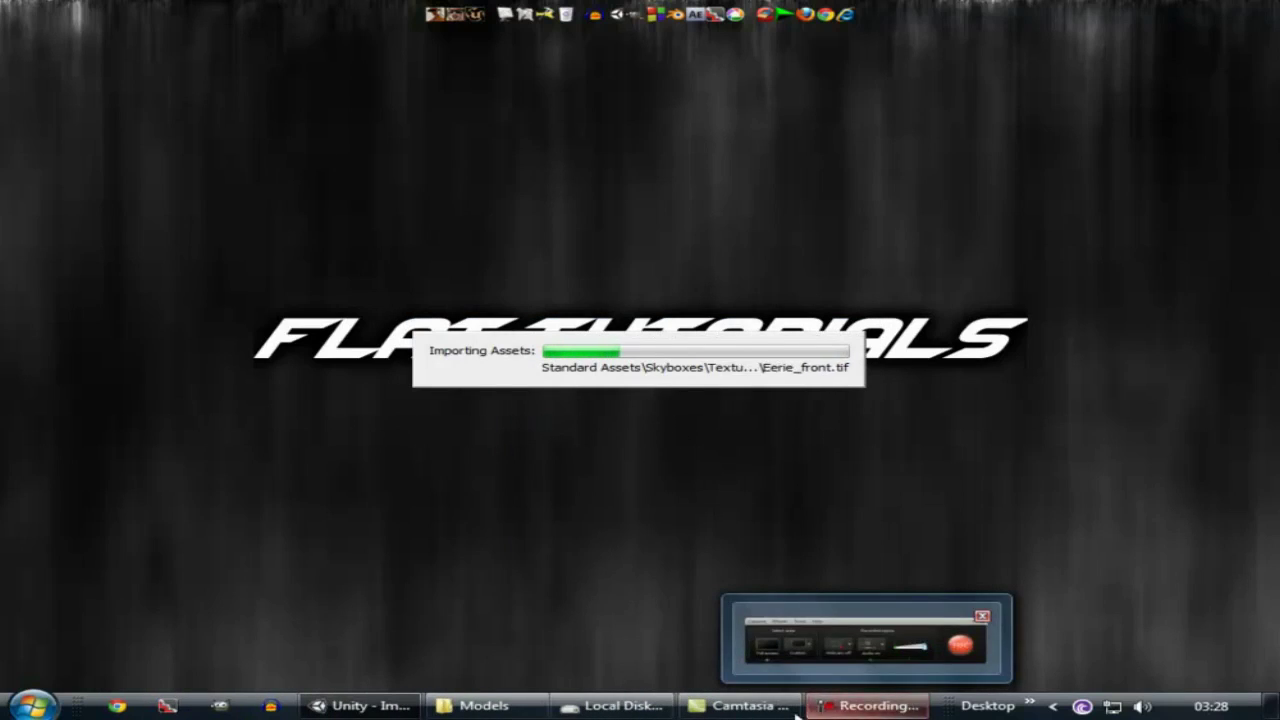
click(855, 706)
click(1160, 625)
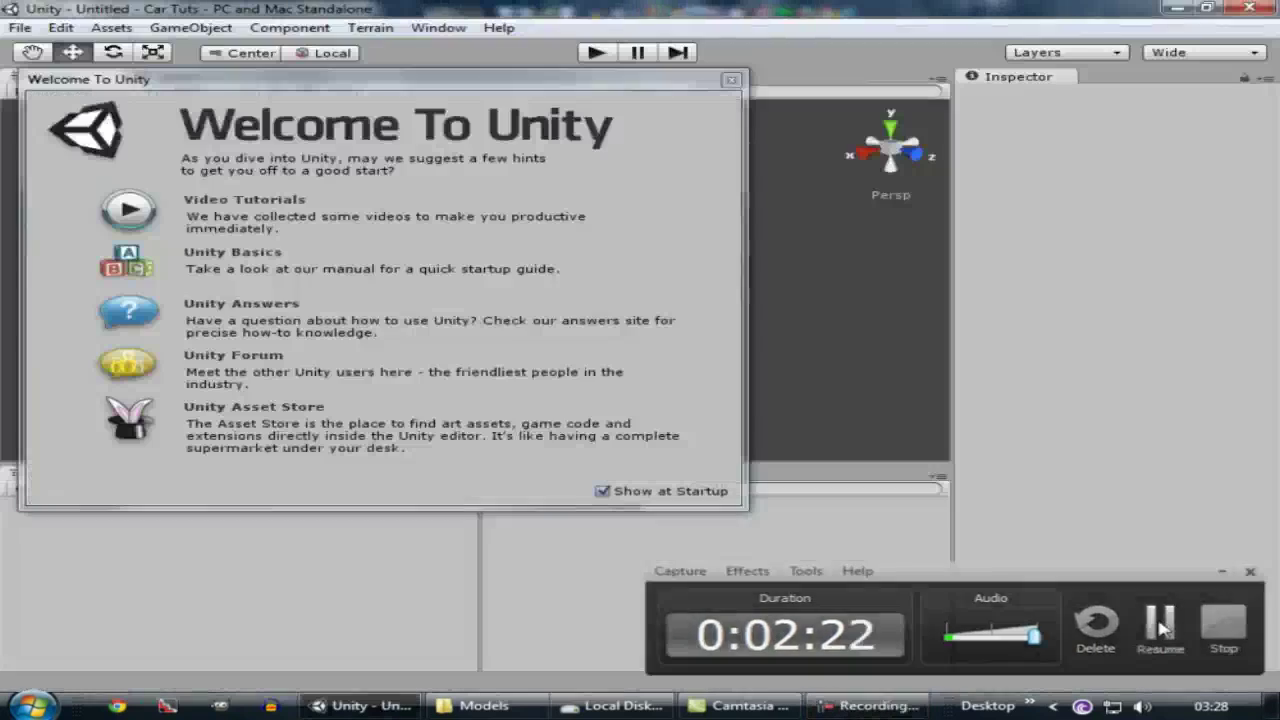
click(1160, 625)
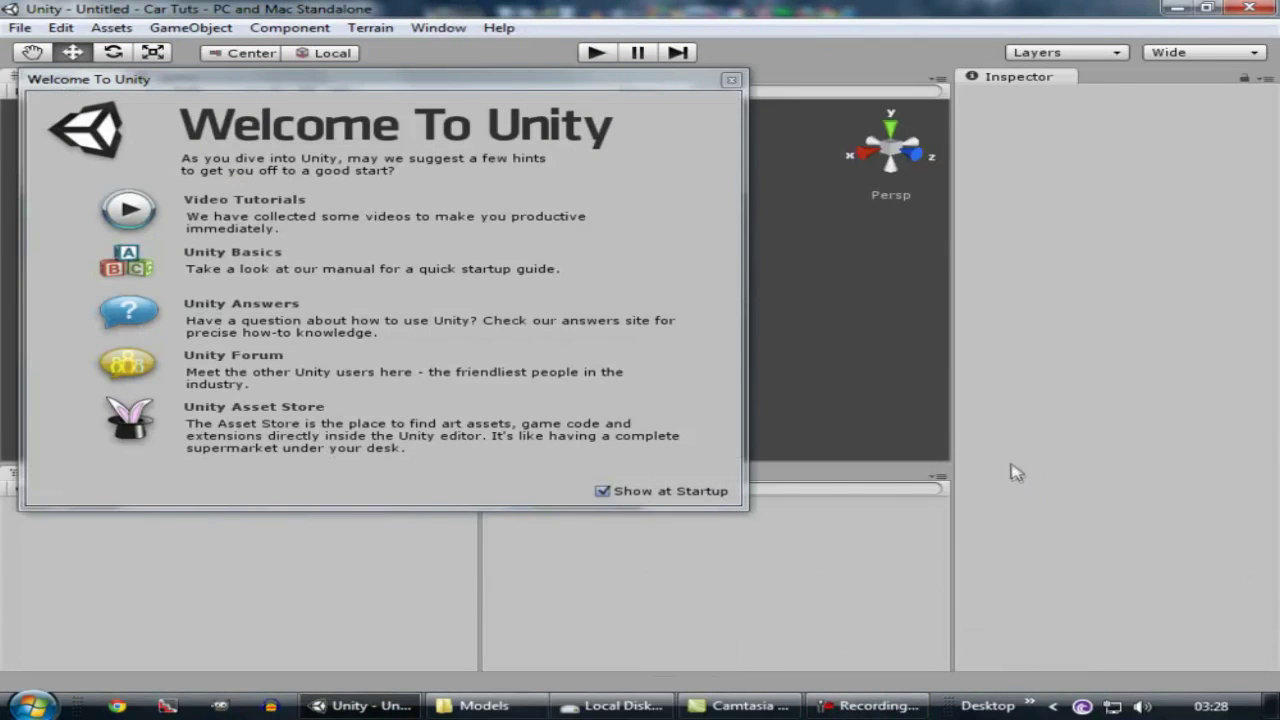
Close the Welcome To Unity window to get to the empty scene.
click(731, 80)
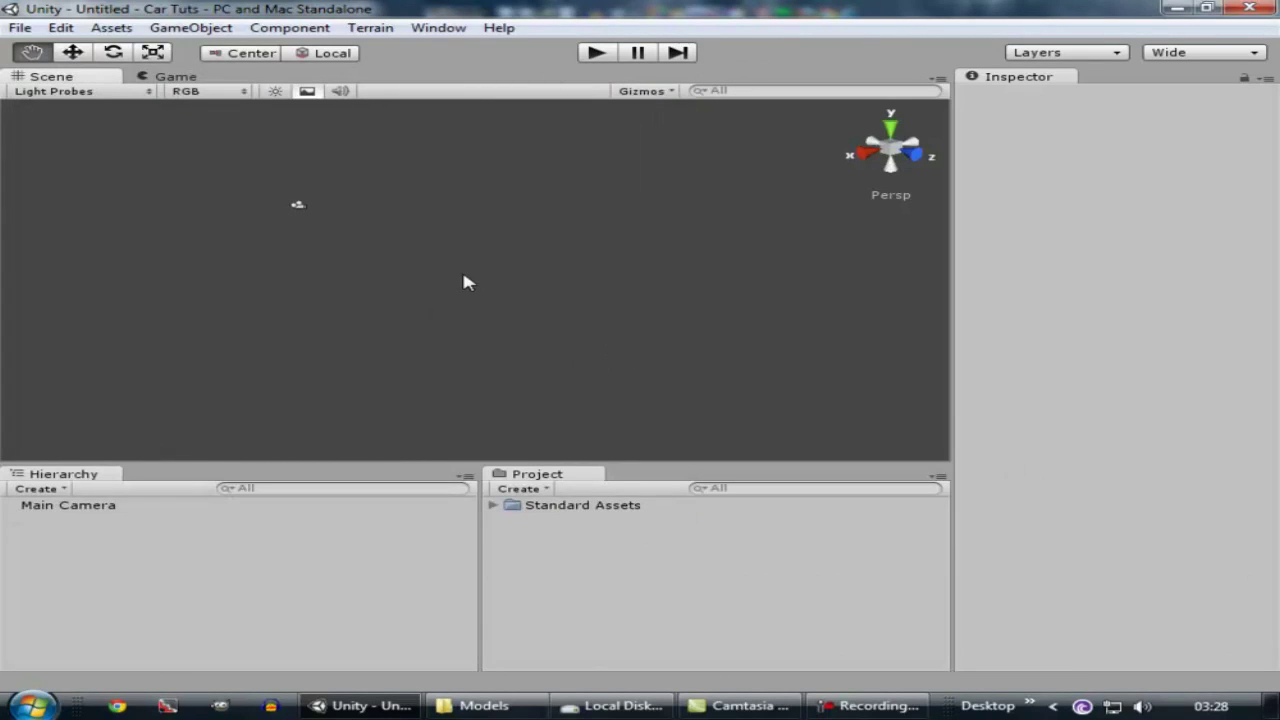
middle_drag(275, 217, 441, 170)
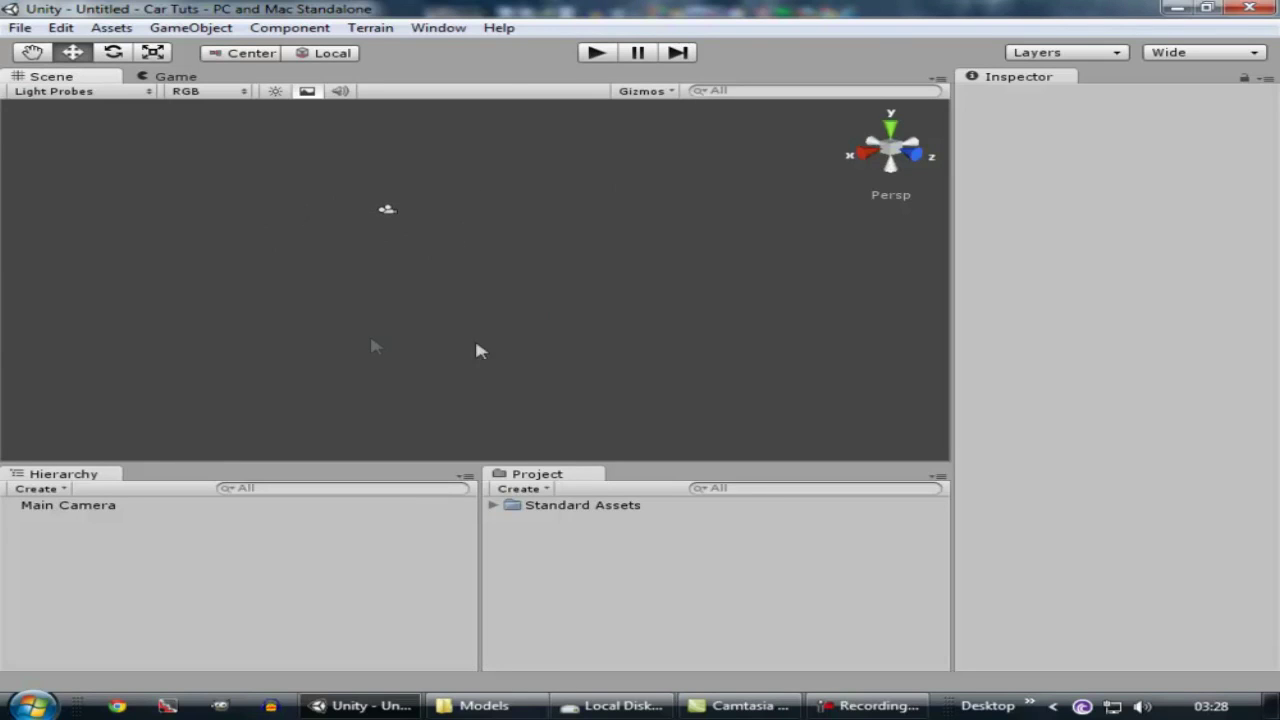
Switch to the Models folder in Windows Explorer and open the Car Wings 3D file in Wings3D.
click(1176, 10)
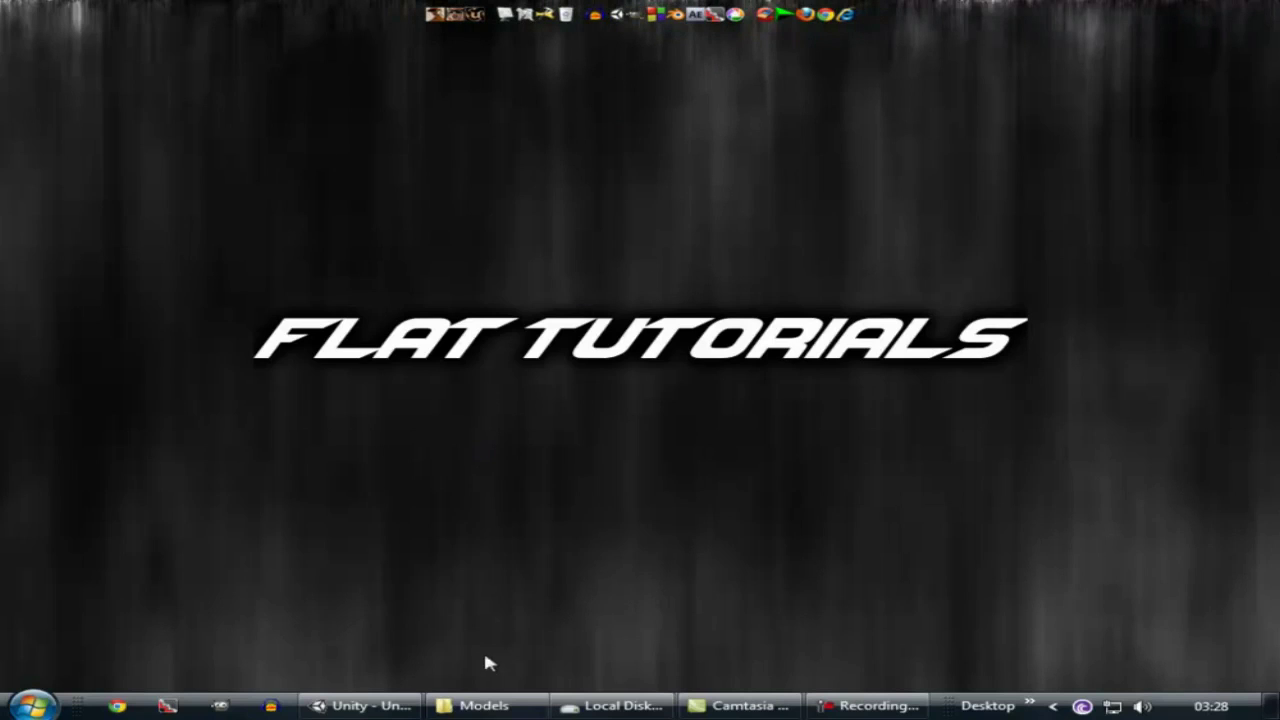
click(483, 705)
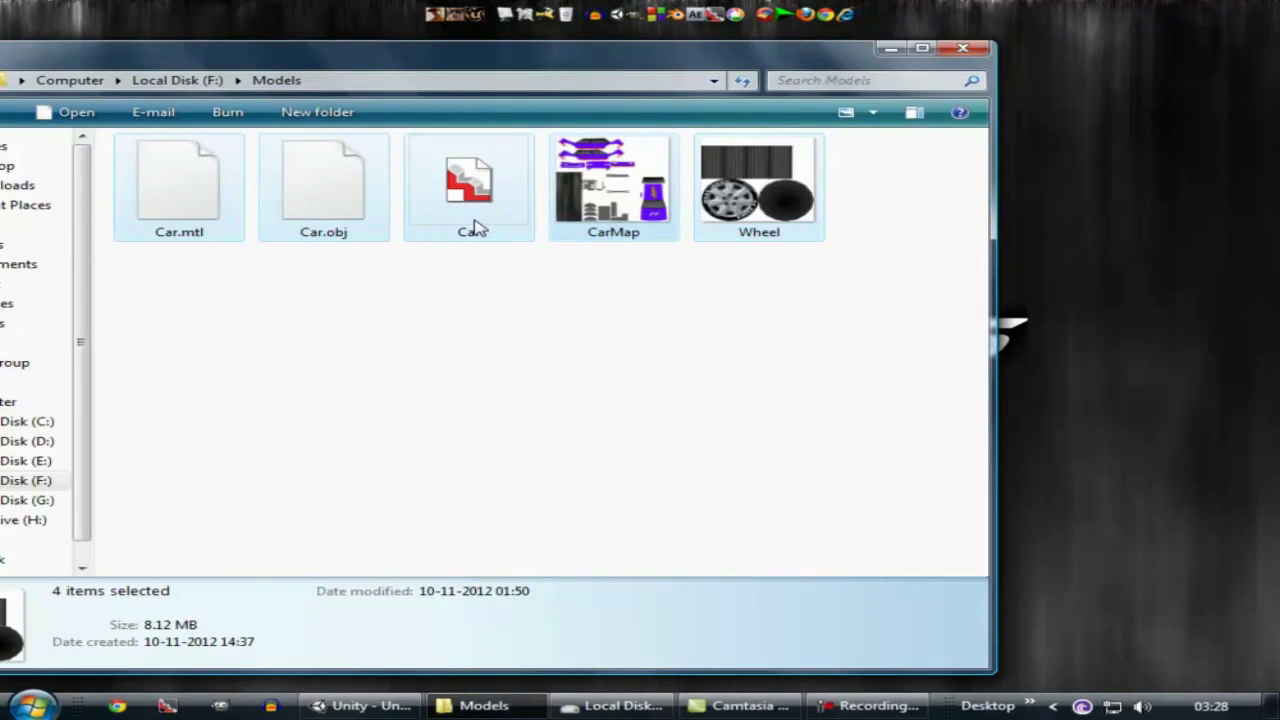
click(486, 329)
drag(445, 364, 520, 230)
drag(516, 325, 446, 232)
drag(385, 330, 478, 225)
click(471, 311)
drag(480, 372, 500, 209)
double_click(500, 209)
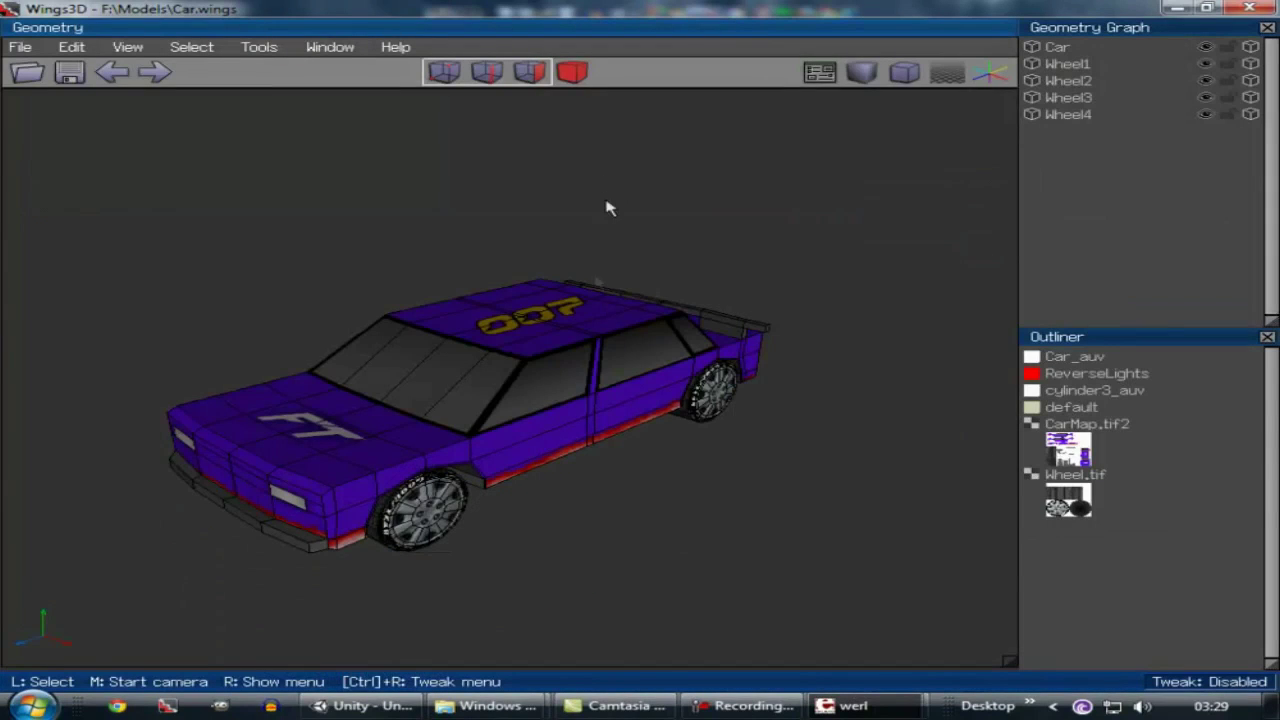
Examine the textured car model from the front, the rear and both sides.
middle_click(600, 317)
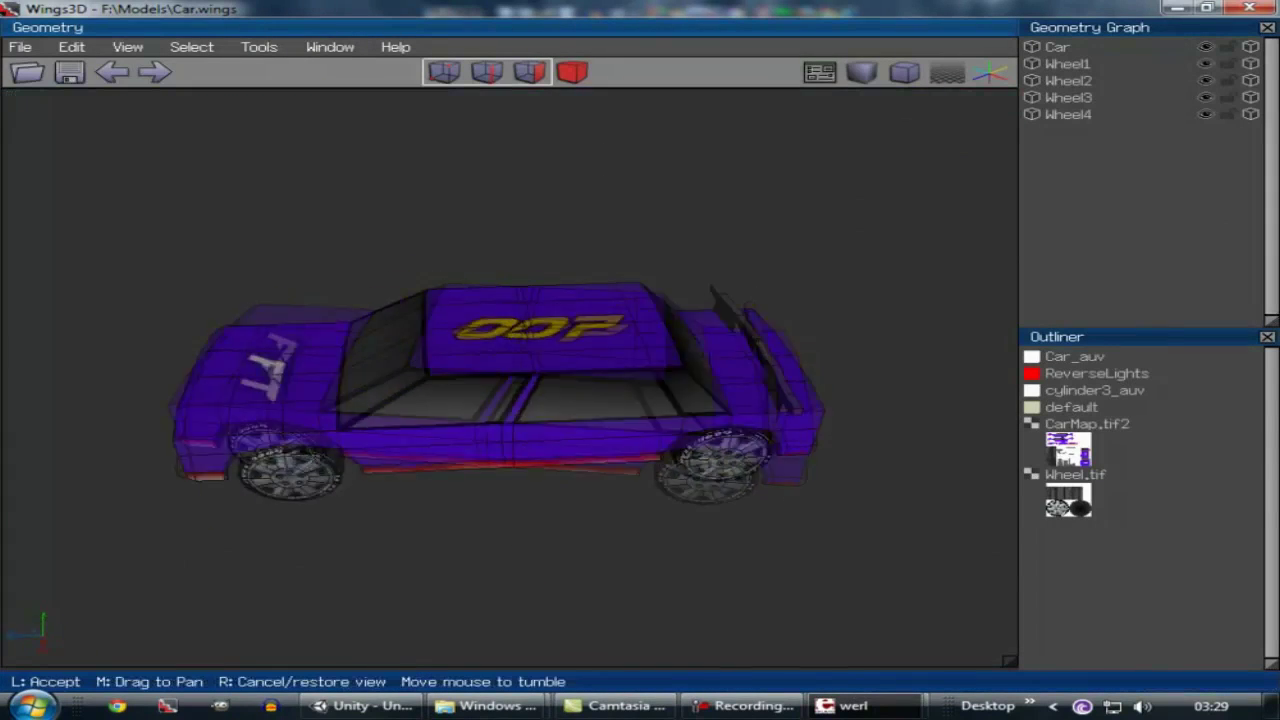
click(762, 381)
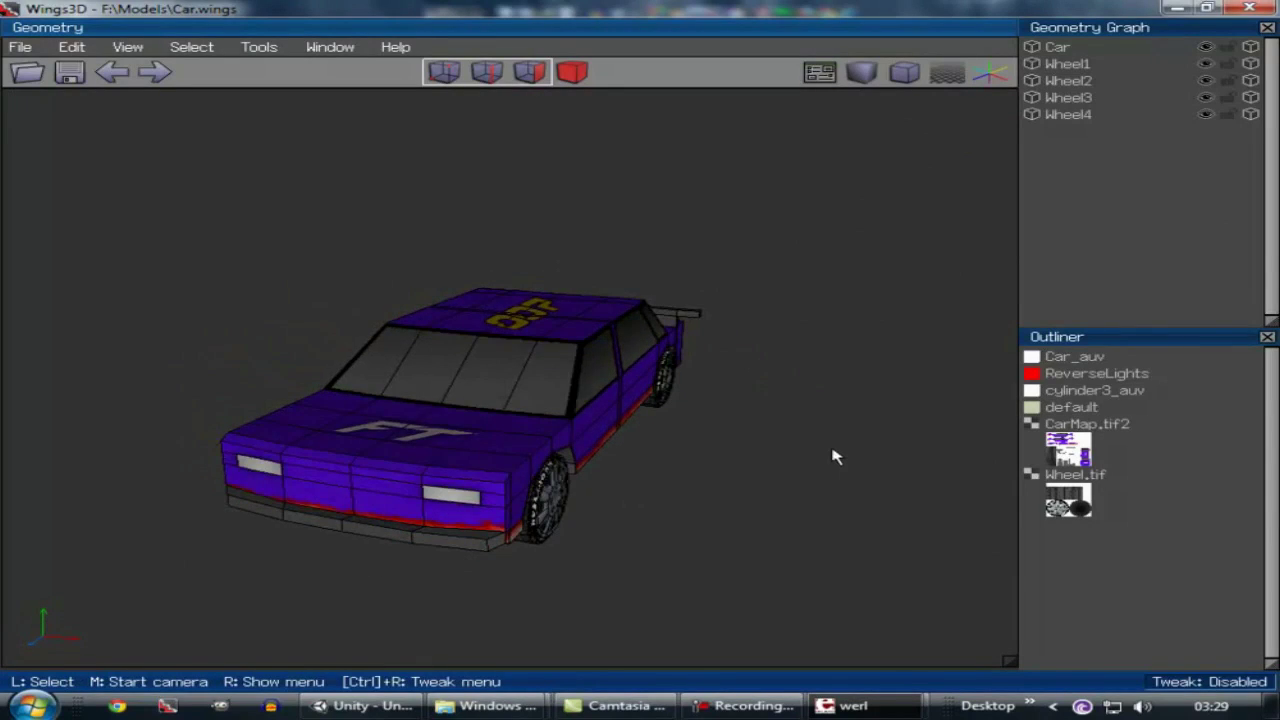
middle_click(766, 426)
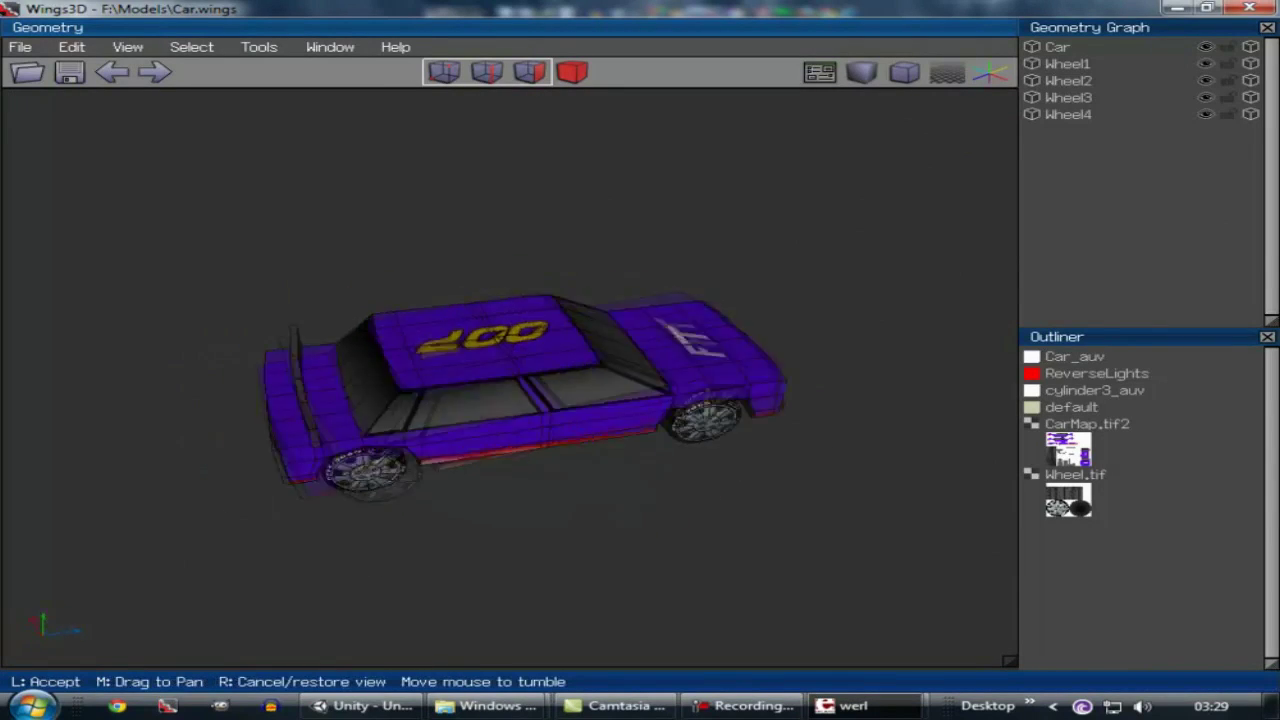
click(785, 423)
middle_click(785, 423)
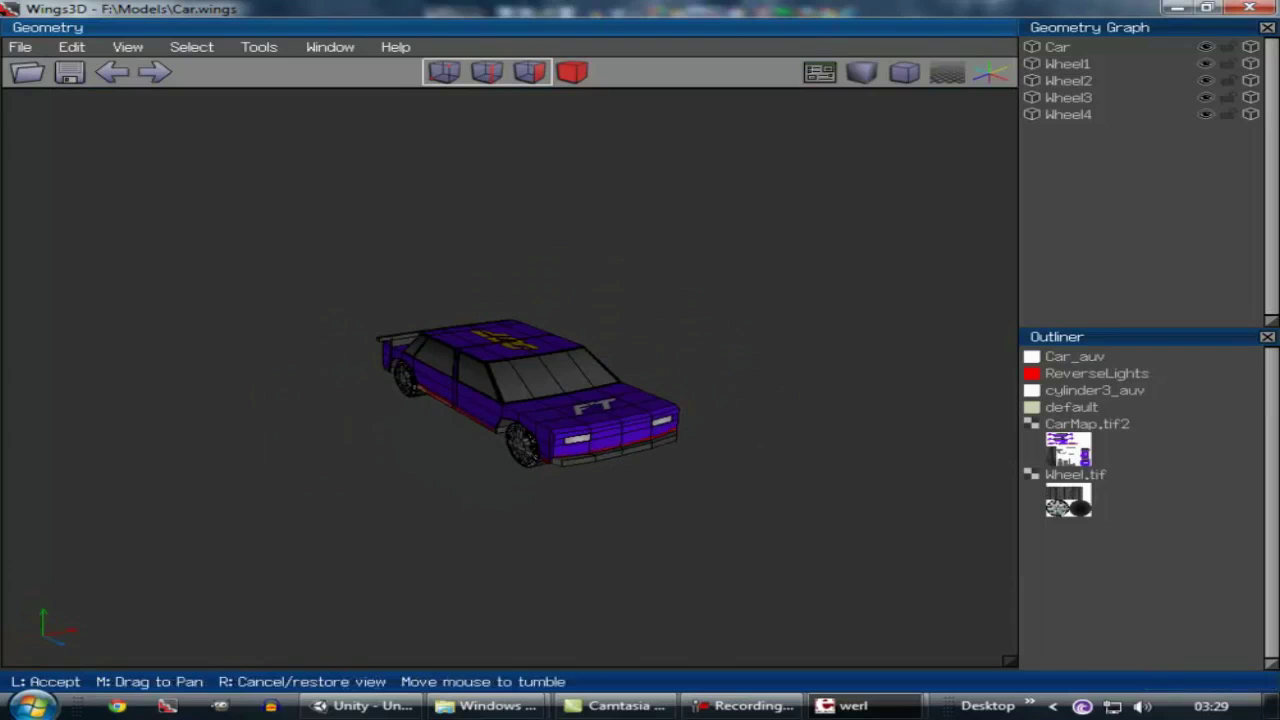
click(803, 417)
Close the car model's Wings3D window and switch back to Unity.
click(1206, 7)
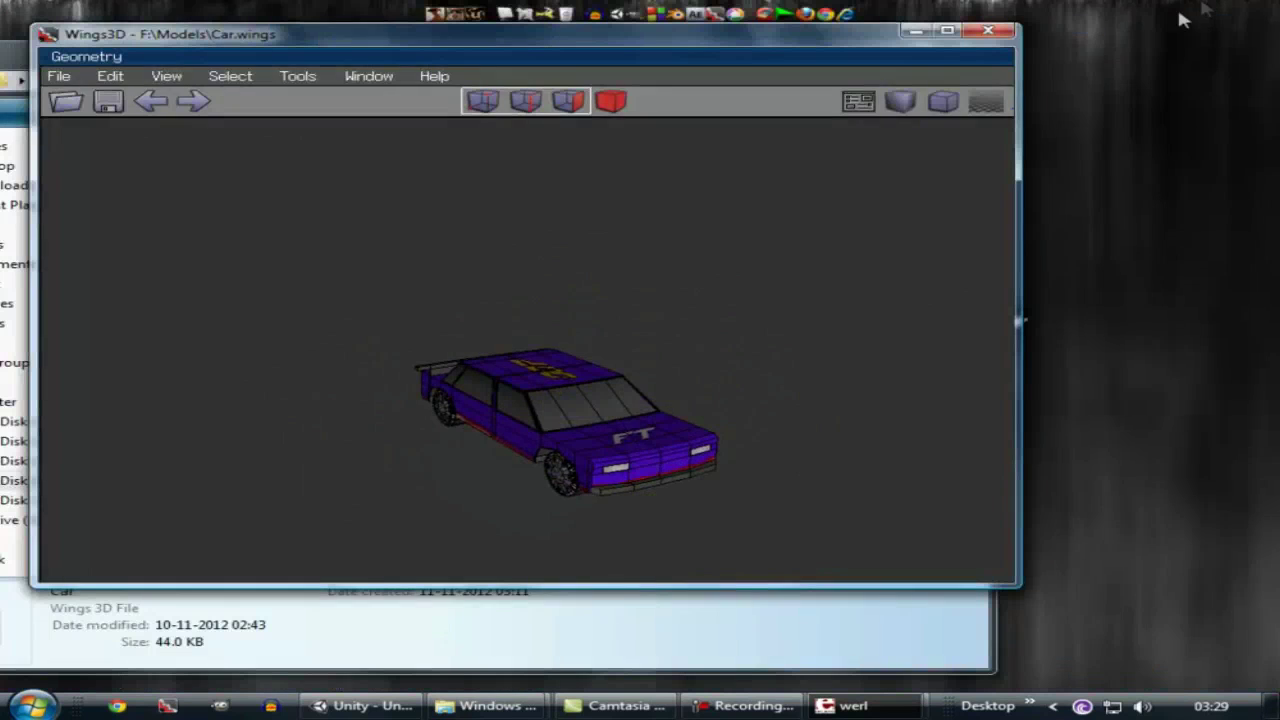
click(918, 32)
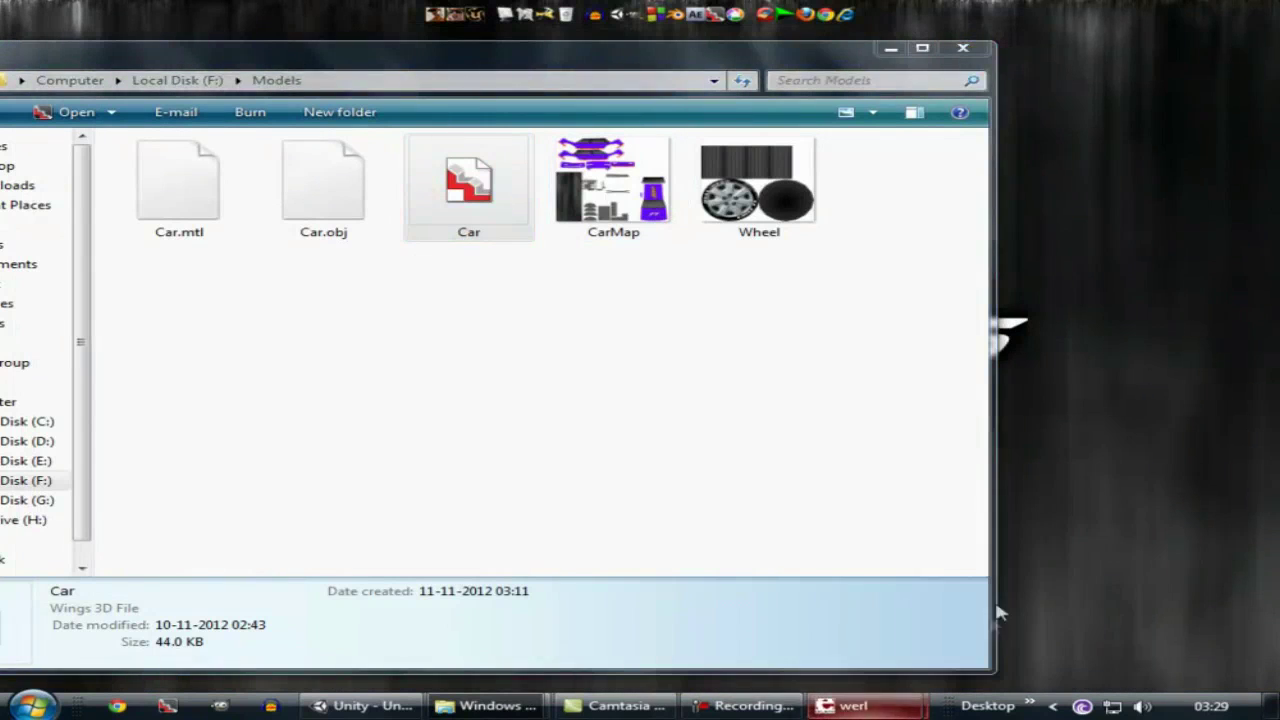
click(1213, 210)
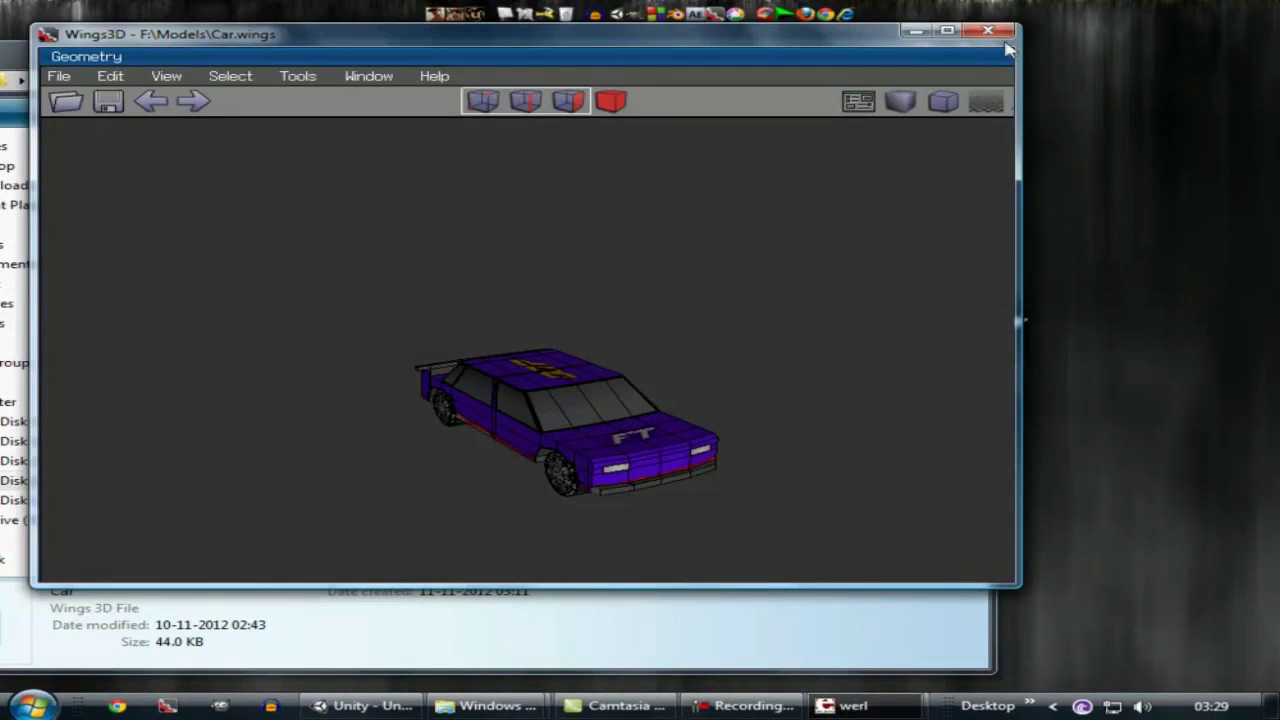
click(998, 30)
key(alt+Tab)
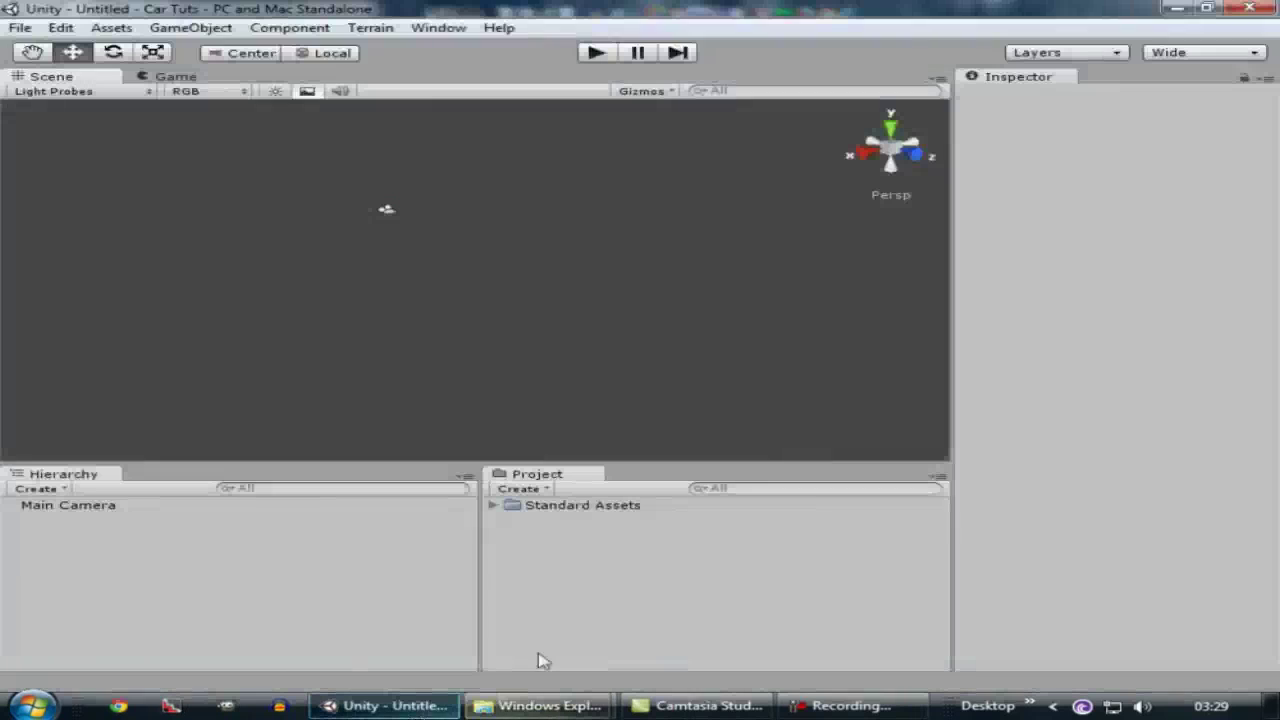
Create a project folder named Artwork.
click(532, 494)
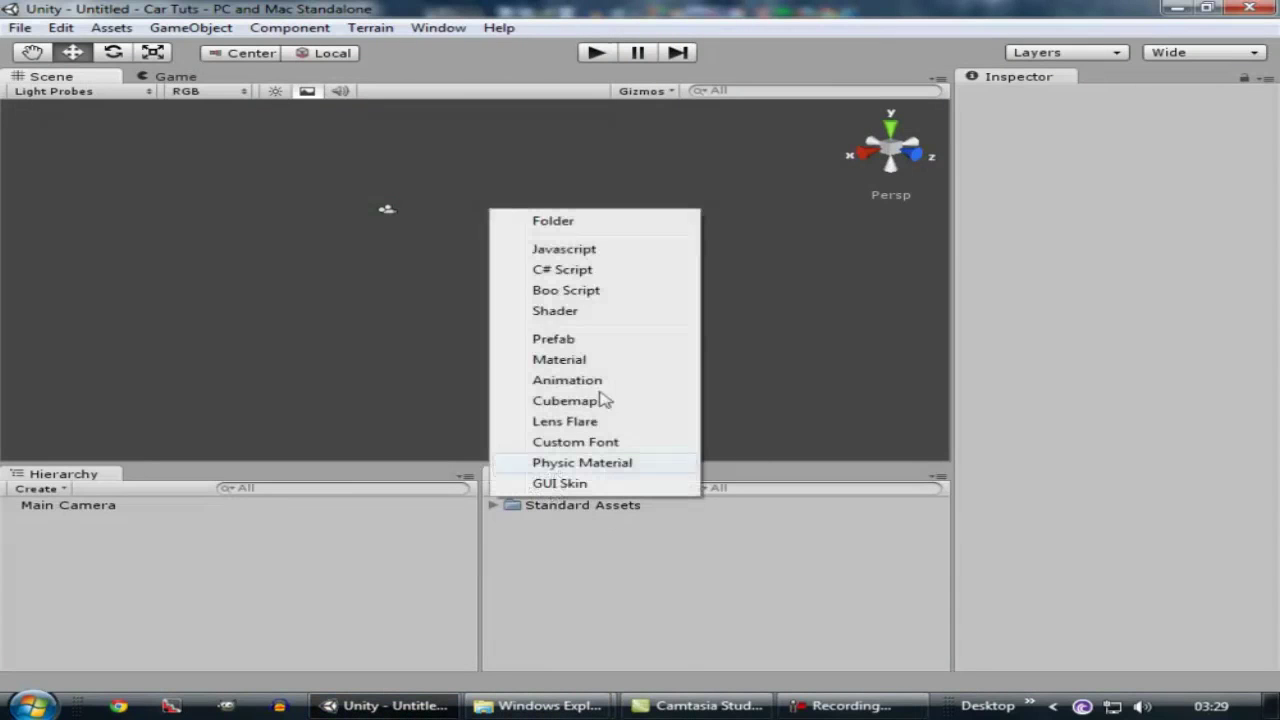
click(620, 214)
text(Artwork)
key(Return)
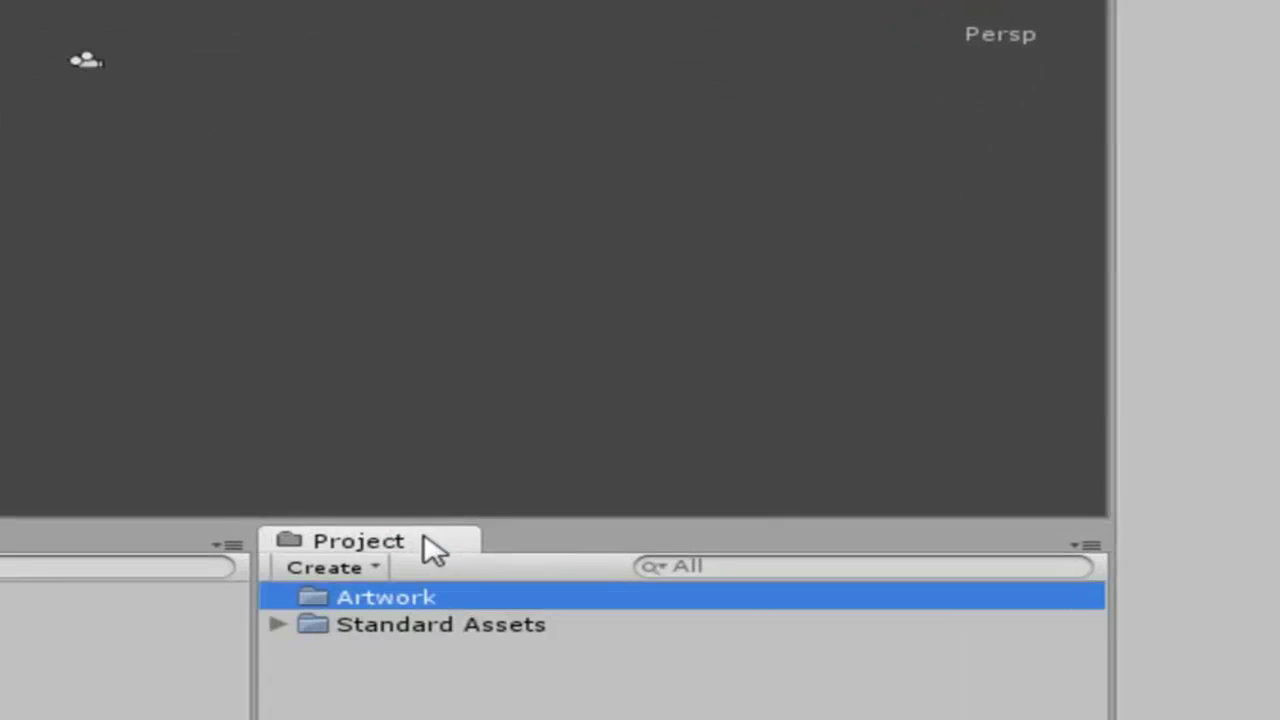
Create a subfolder named Car inside the Artwork folder.
click(360, 572)
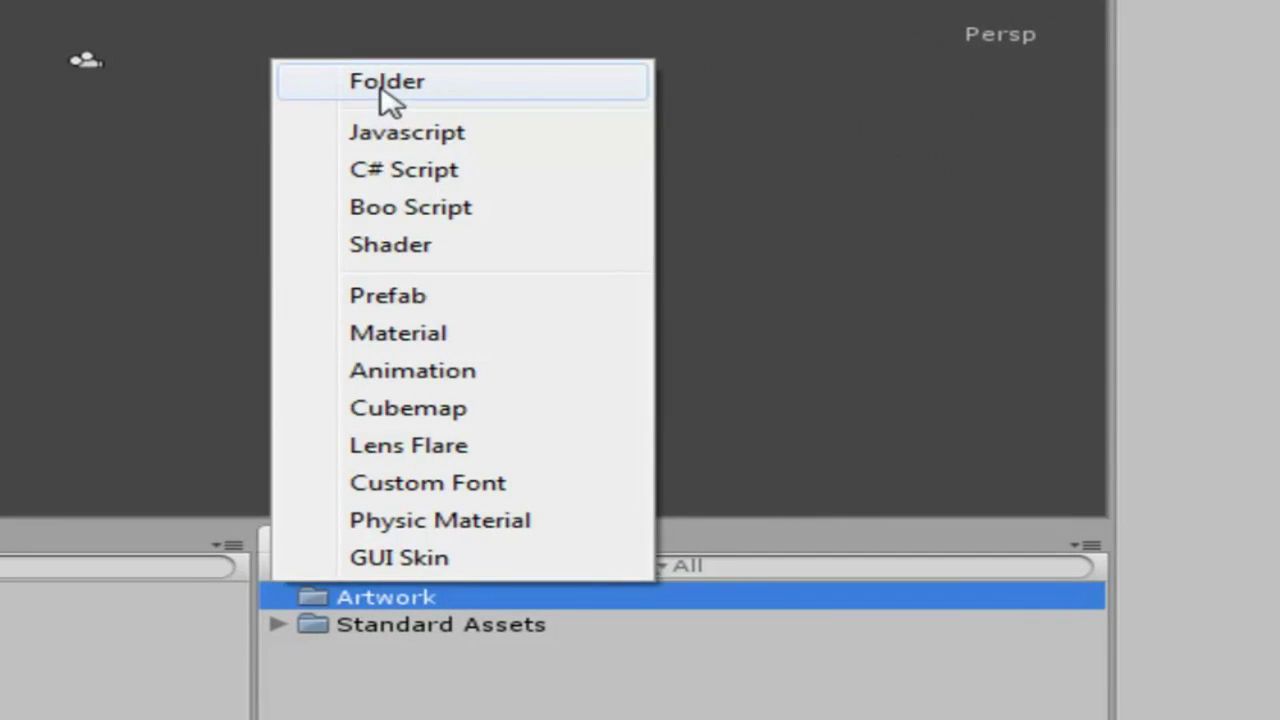
click(382, 86)
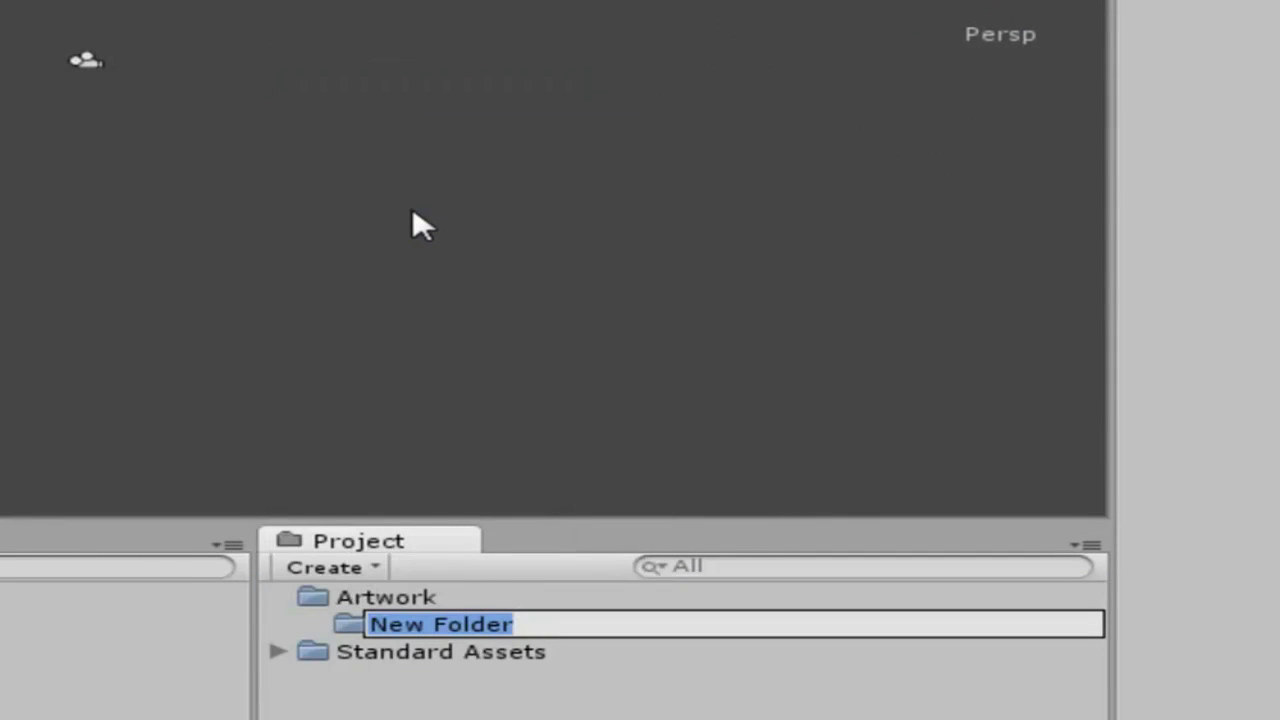
text(Car)
key(Return)
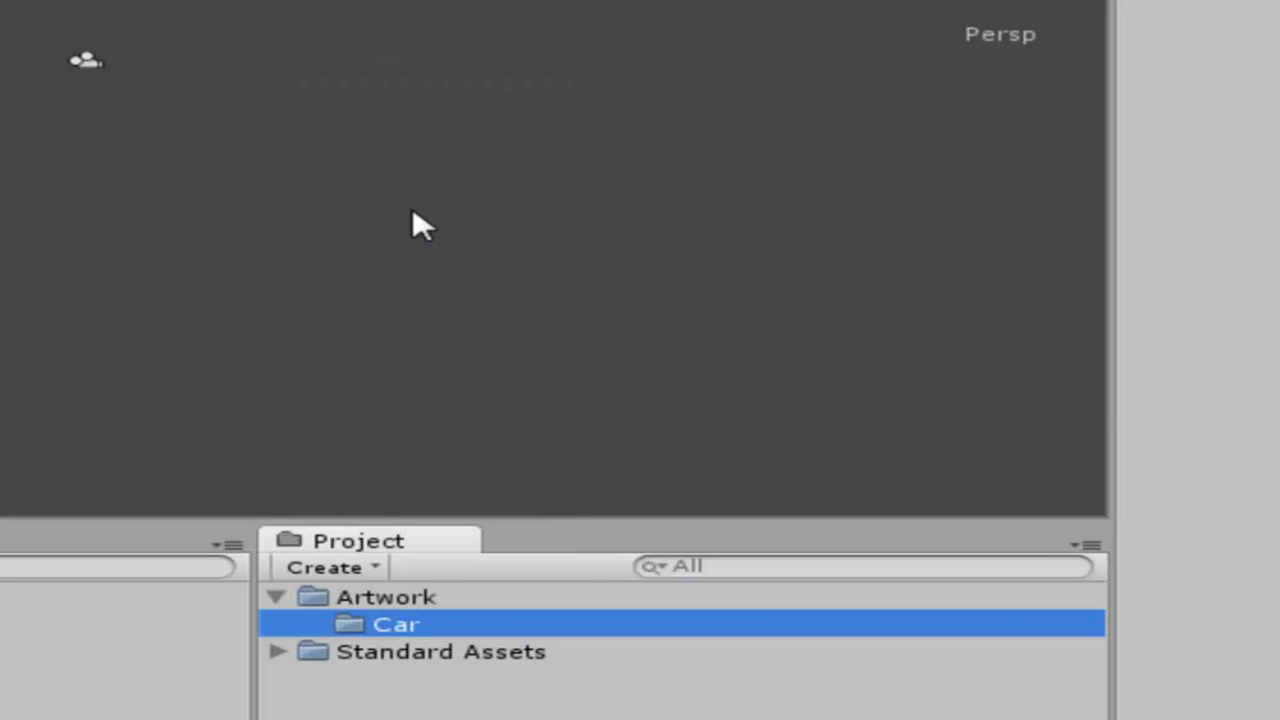
Create a top-level project folder named Terrains.
click(350, 570)
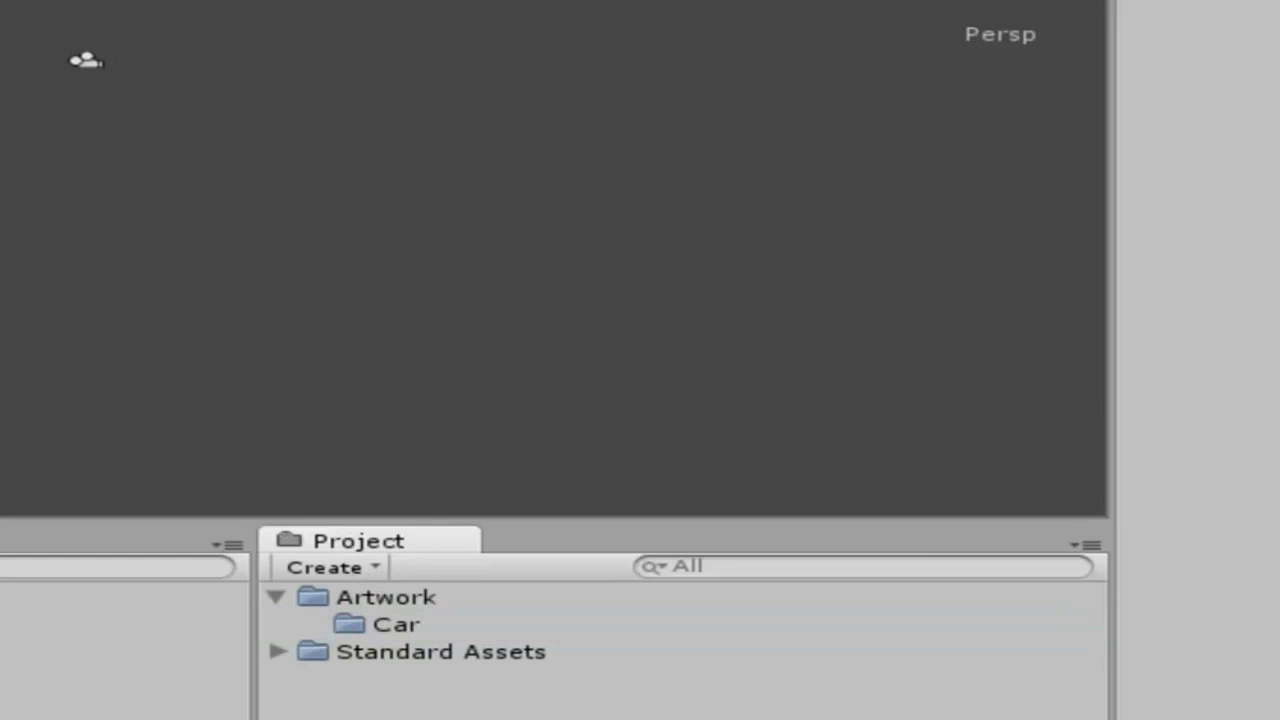
click(350, 565)
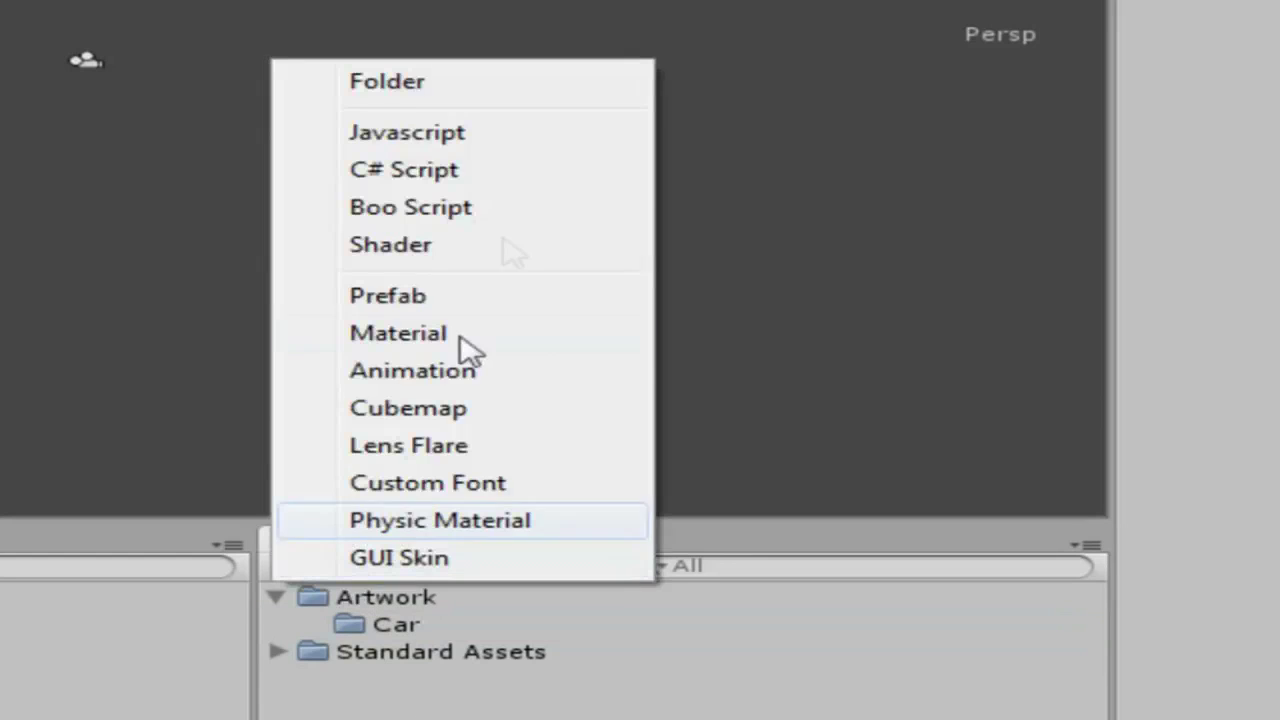
click(412, 84)
text(Tr)
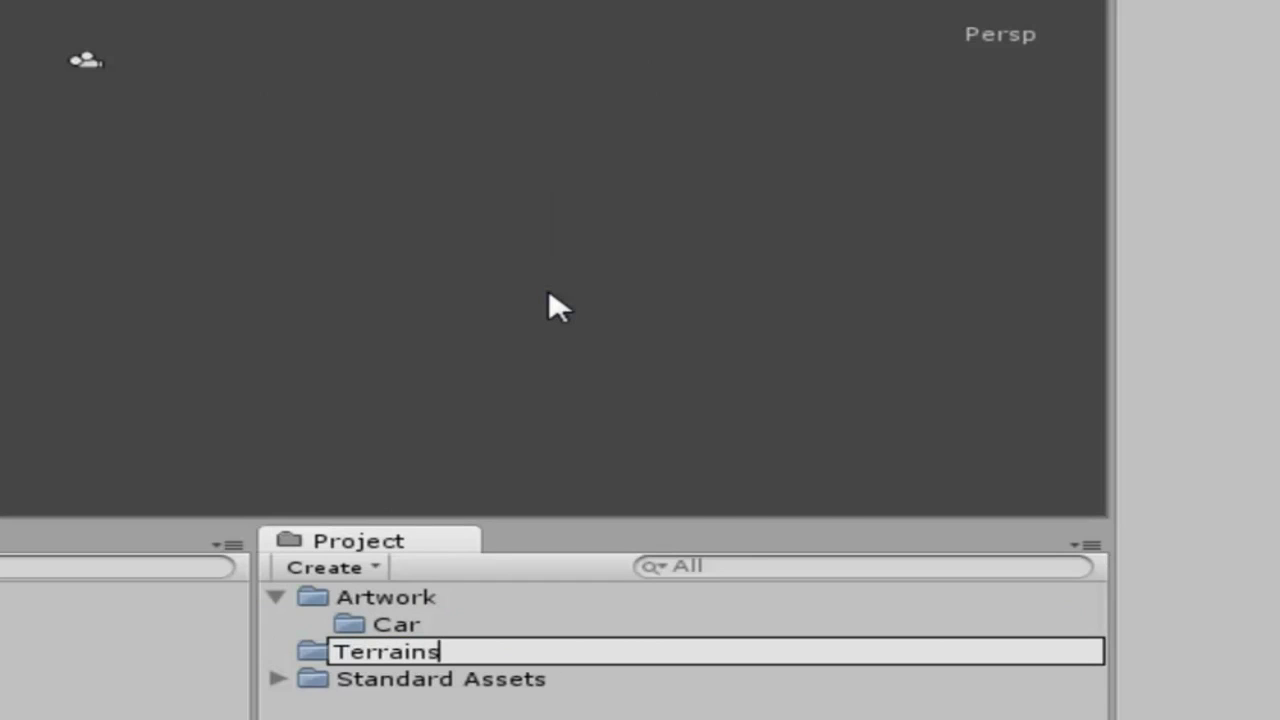
key(Return)
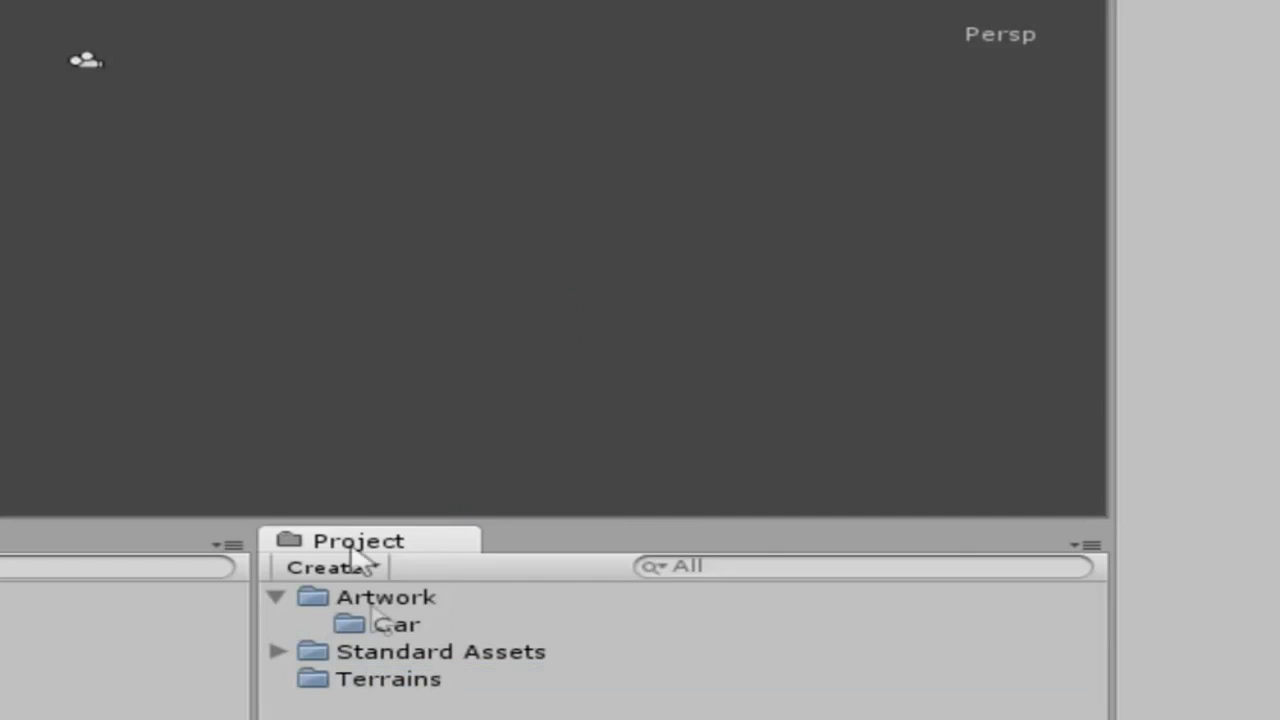
click(385, 566)
click(478, 79)
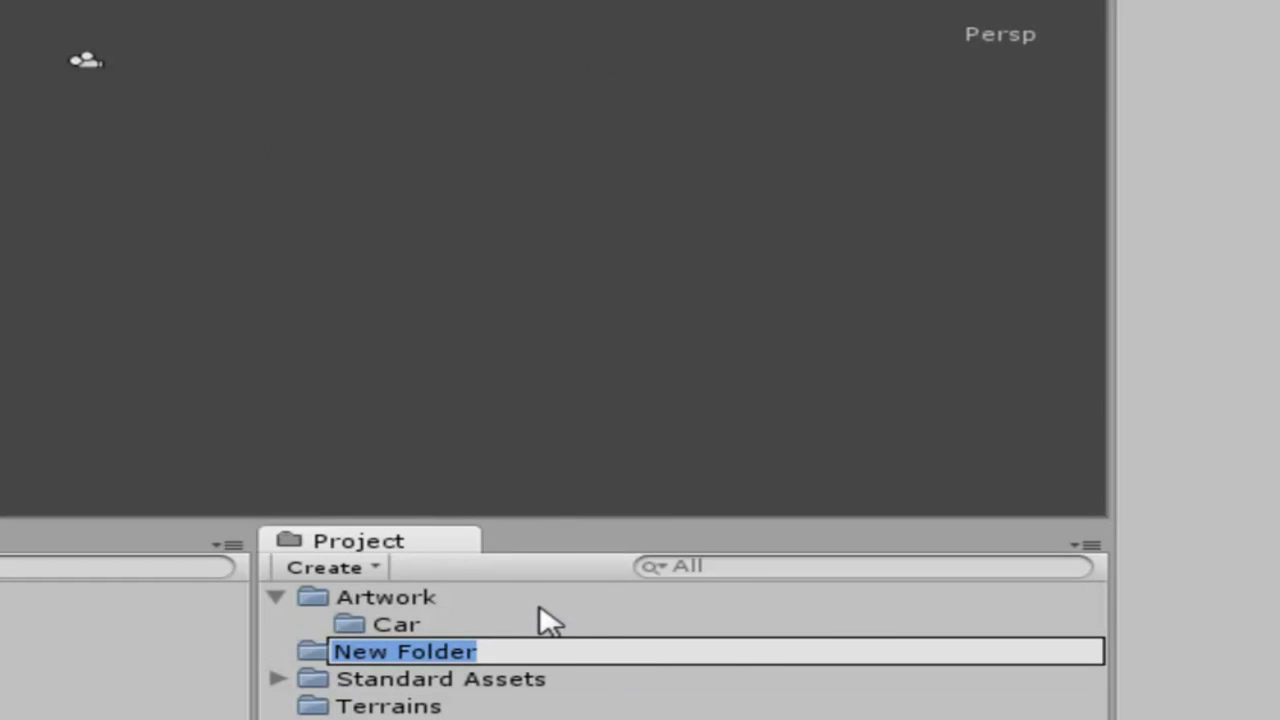
click(443, 655)
key(Up)
key(Down)
key(Delete)
key(Return)
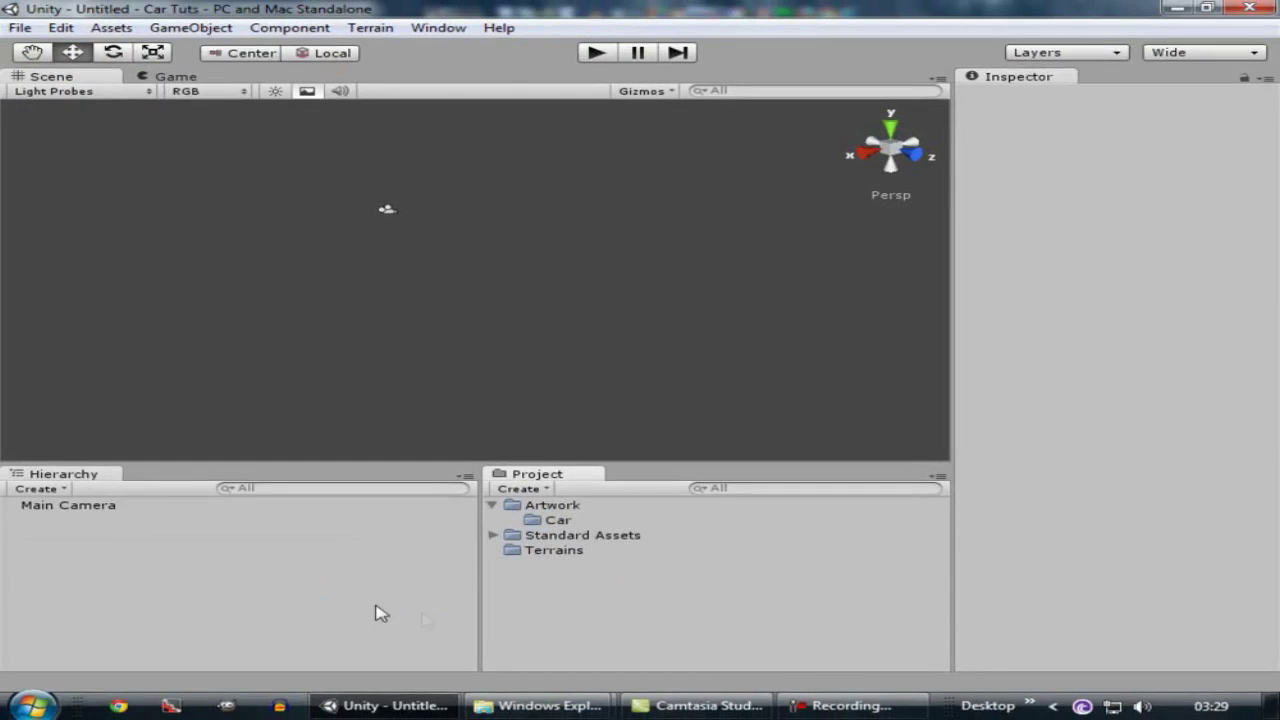
Switch to the Models folder in Windows Explorer and shrink its window so Unity's project folders stay uncovered.
click(540, 705)
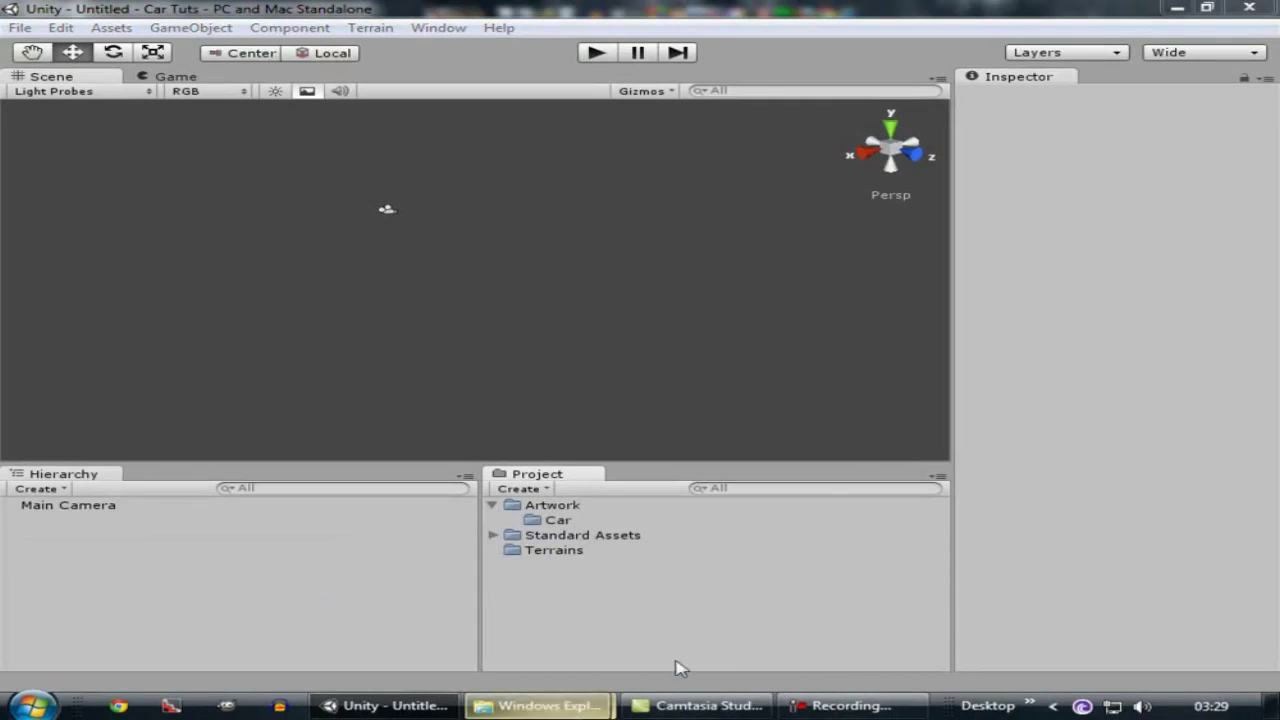
click(362, 580)
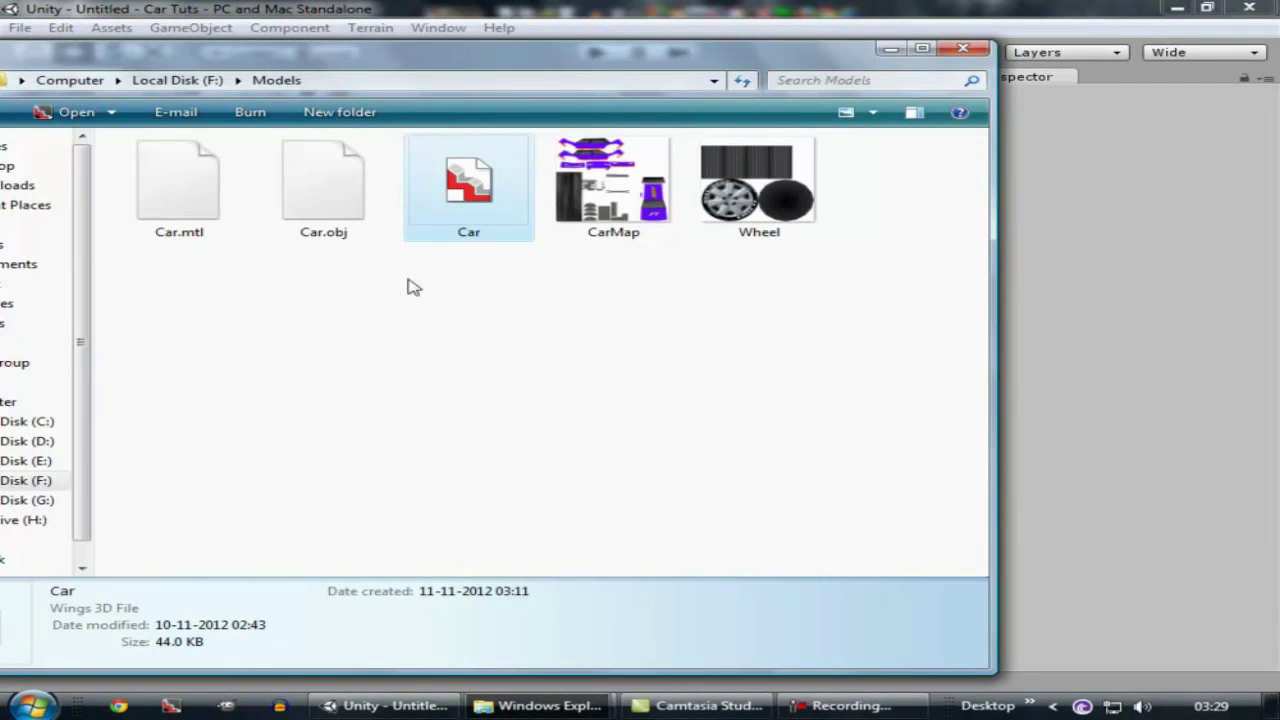
click(308, 222)
ctrl+drag(168, 278, 172, 205)
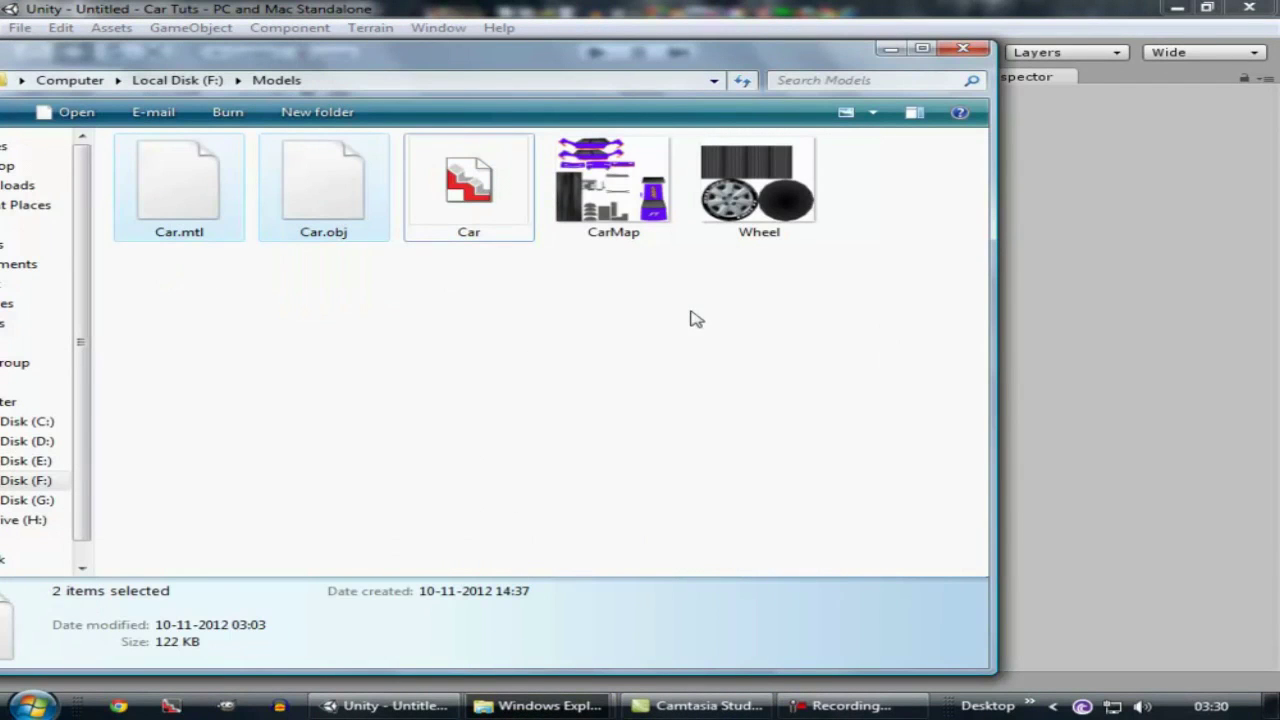
ctrl+click(613, 190)
ctrl+click(758, 200)
drag(820, 57, 897, 92)
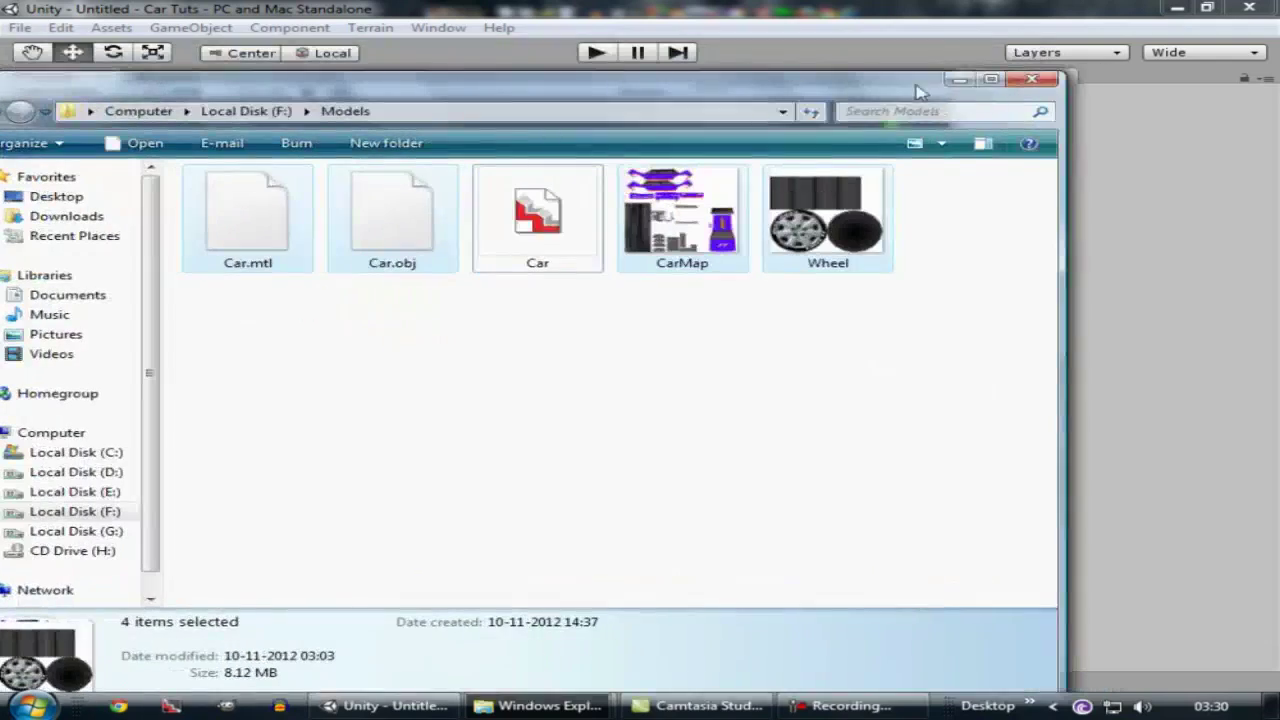
click(758, 228)
drag(785, 92, 722, 39)
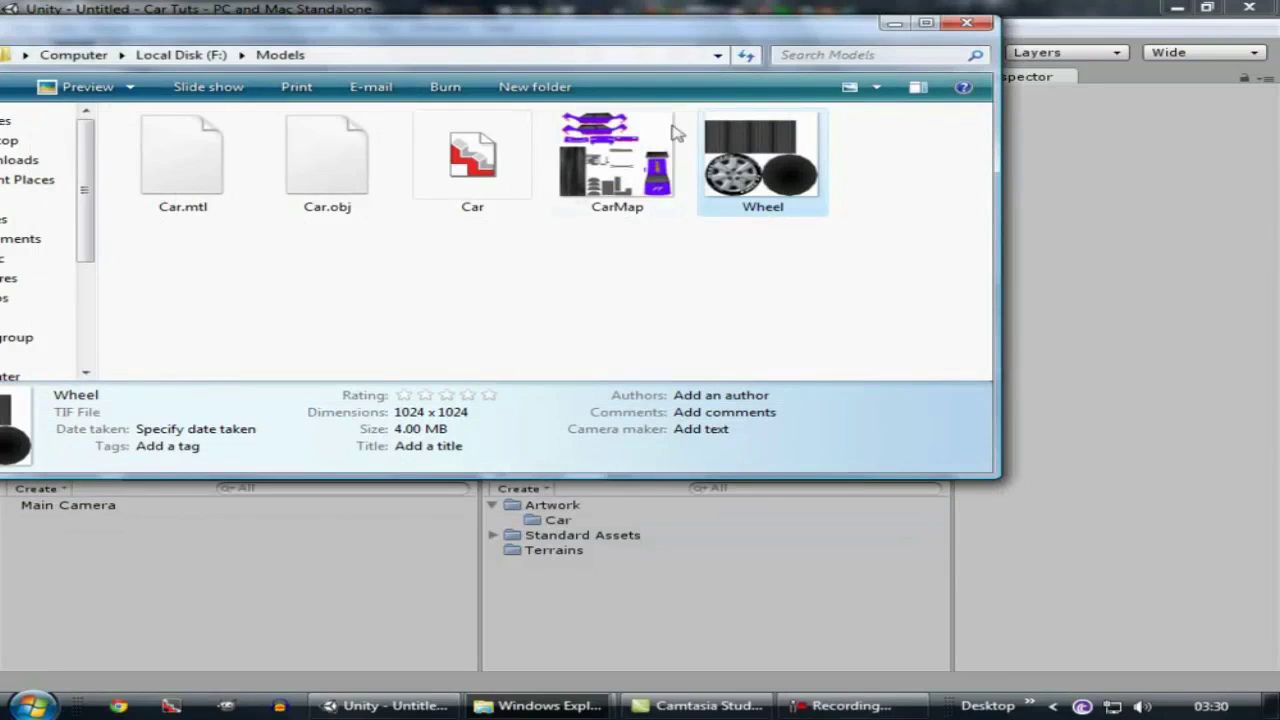
Import Car.mtl, Car.obj, CarMap and Wheel from the Models folder into the project's Artwork/Car folder.
ctrl+click(490, 205)
ctrl+click(617, 165)
ctrl+click(474, 206)
ctrl+click(300, 170)
ctrl+click(217, 176)
drag(217, 176, 572, 520)
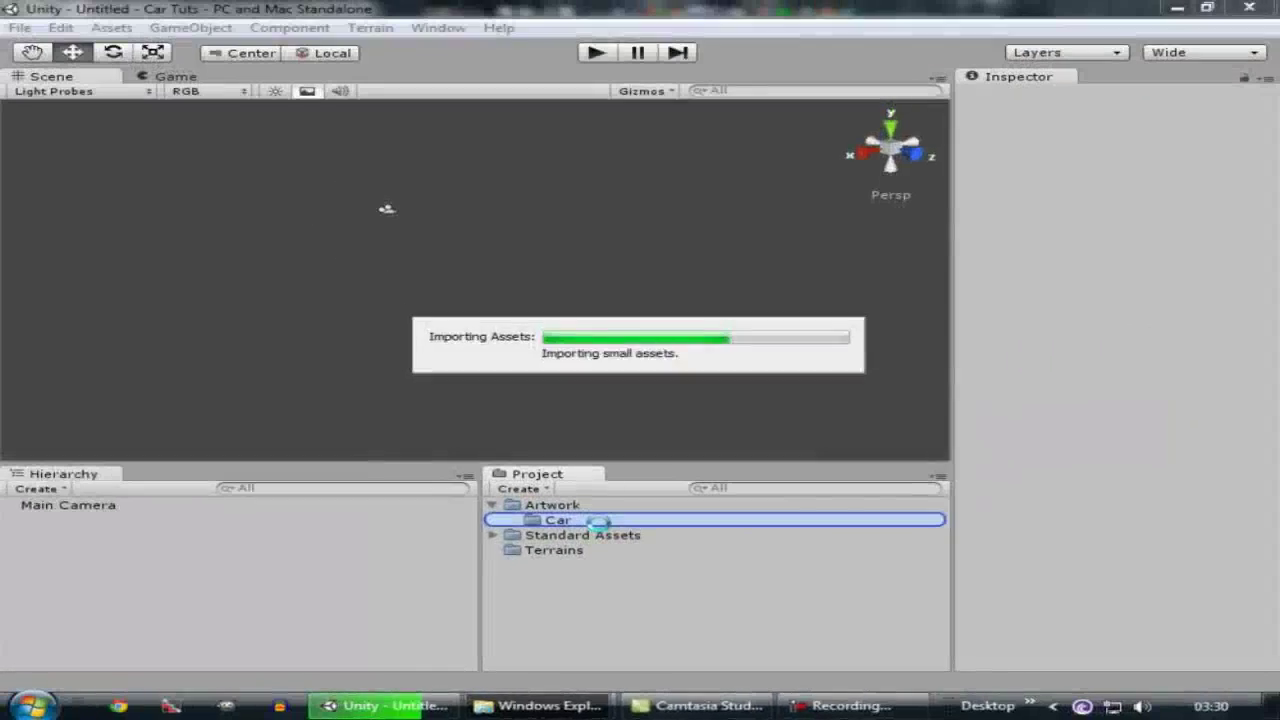
Examine the imported Car model's preview and its Scale Factor import setting.
click(512, 521)
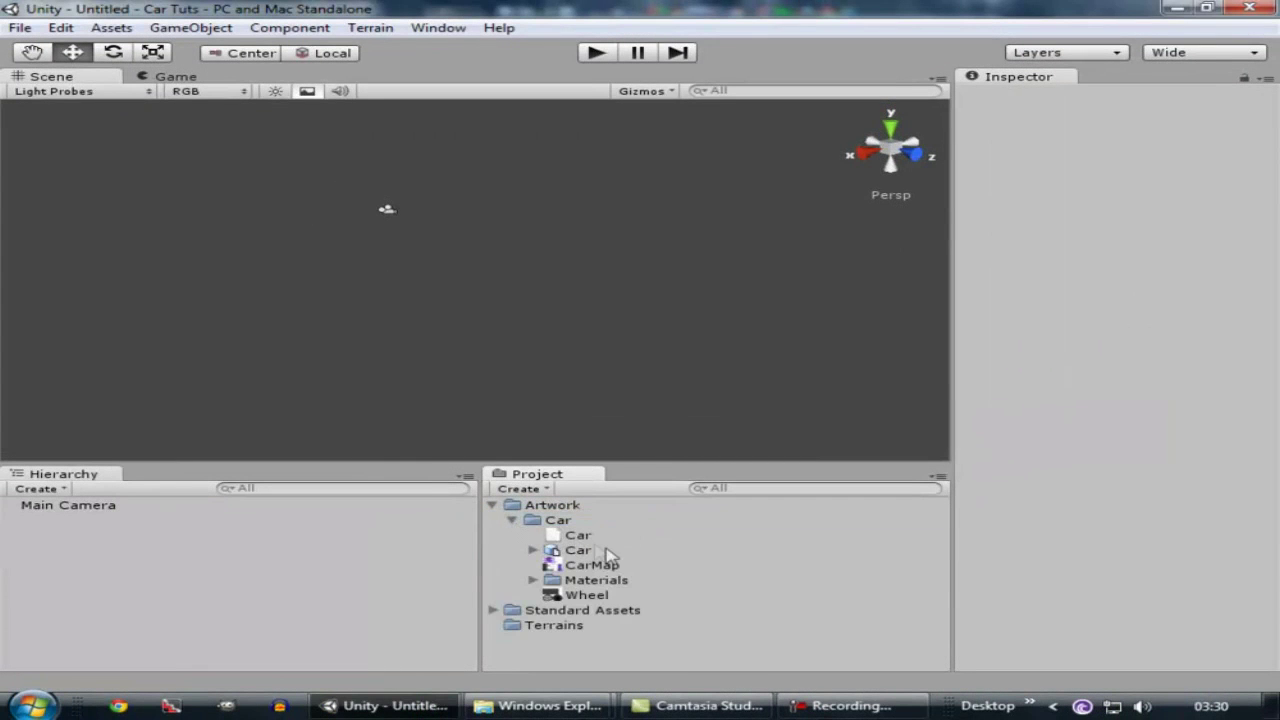
click(597, 551)
drag(1080, 558, 1108, 542)
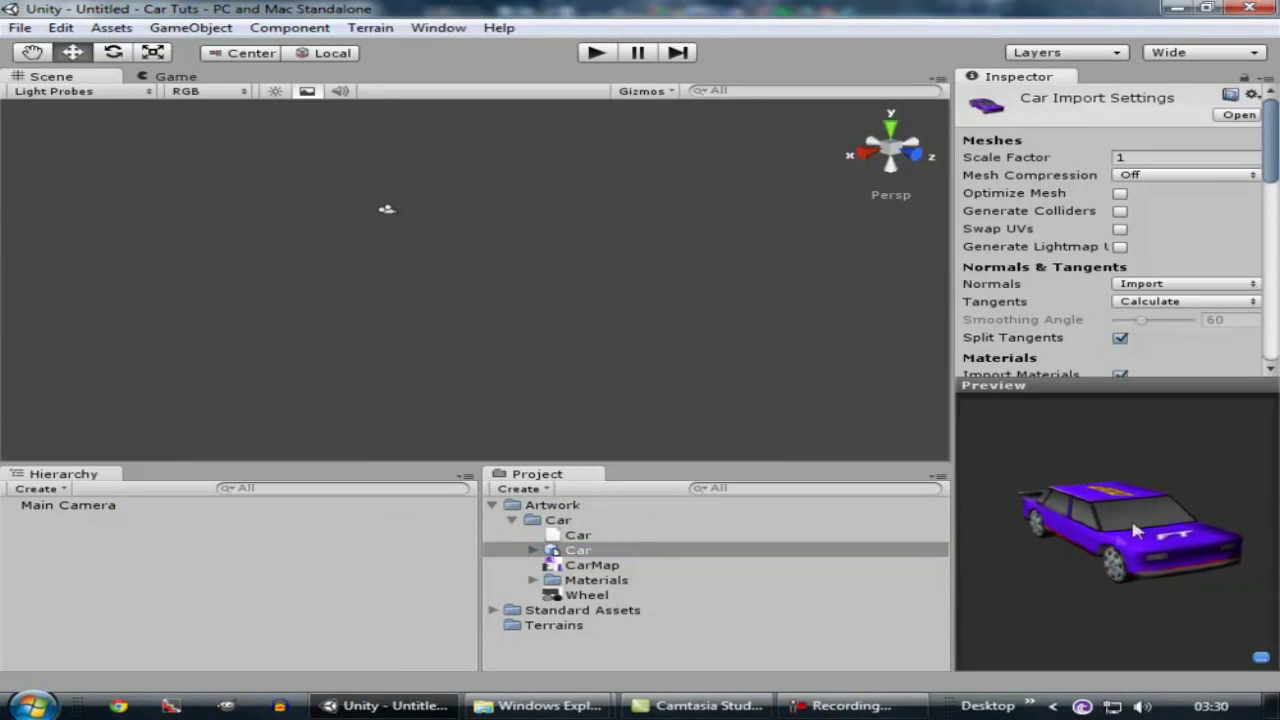
click(1119, 160)
Create a terrain in the scene and bring its corner into view.
click(372, 30)
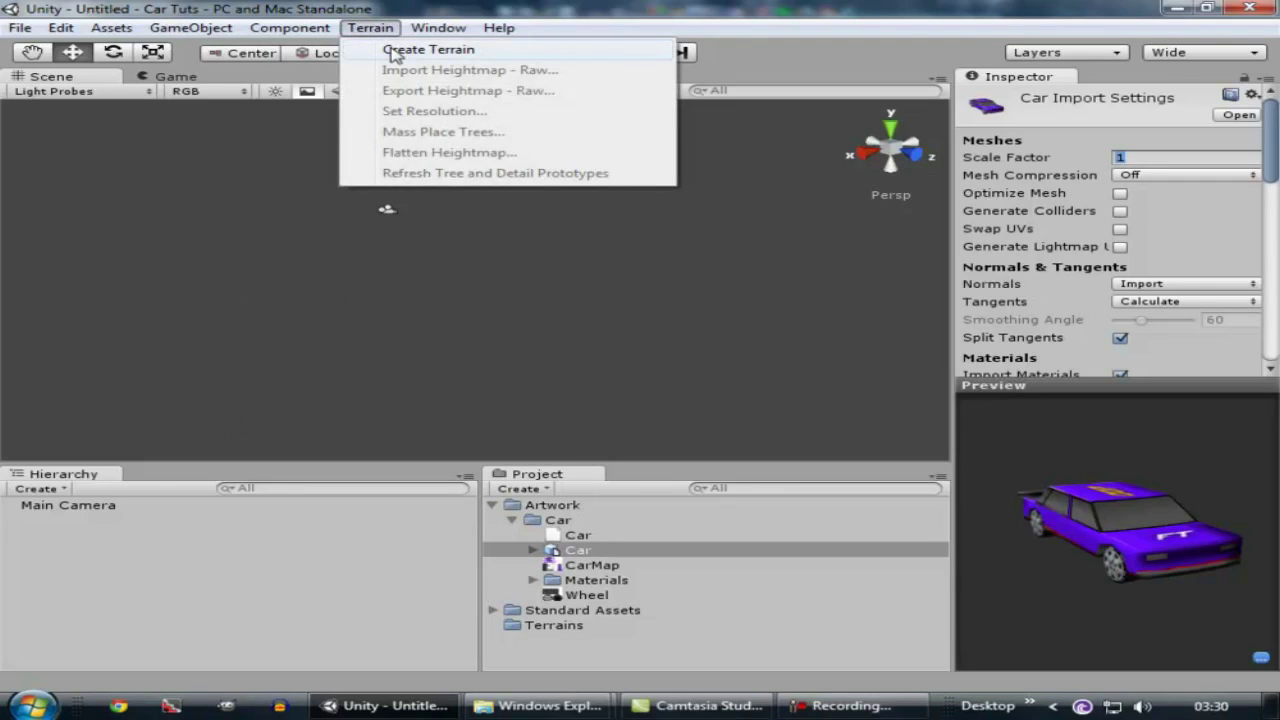
click(393, 50)
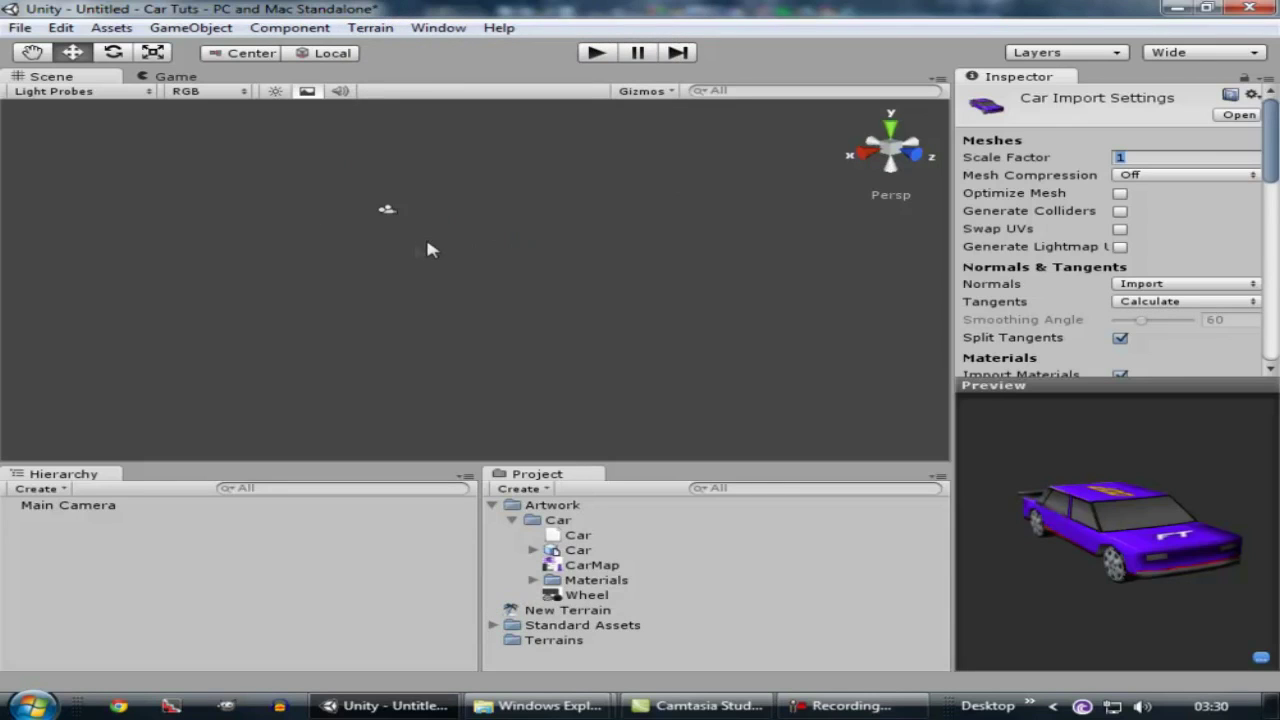
alt+drag(598, 314, 503, 379)
alt+drag(470, 291, 590, 322)
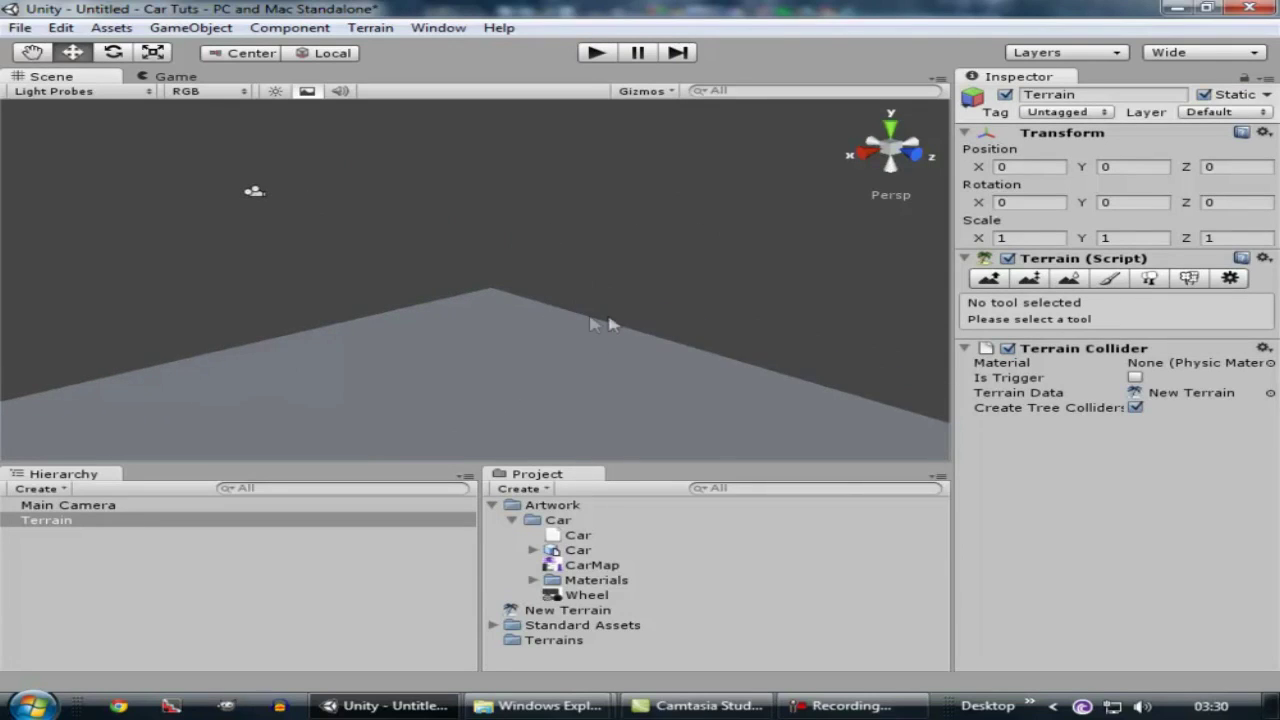
Collapse the Artwork folder and move the New Terrain asset into the Terrains folder.
click(497, 507)
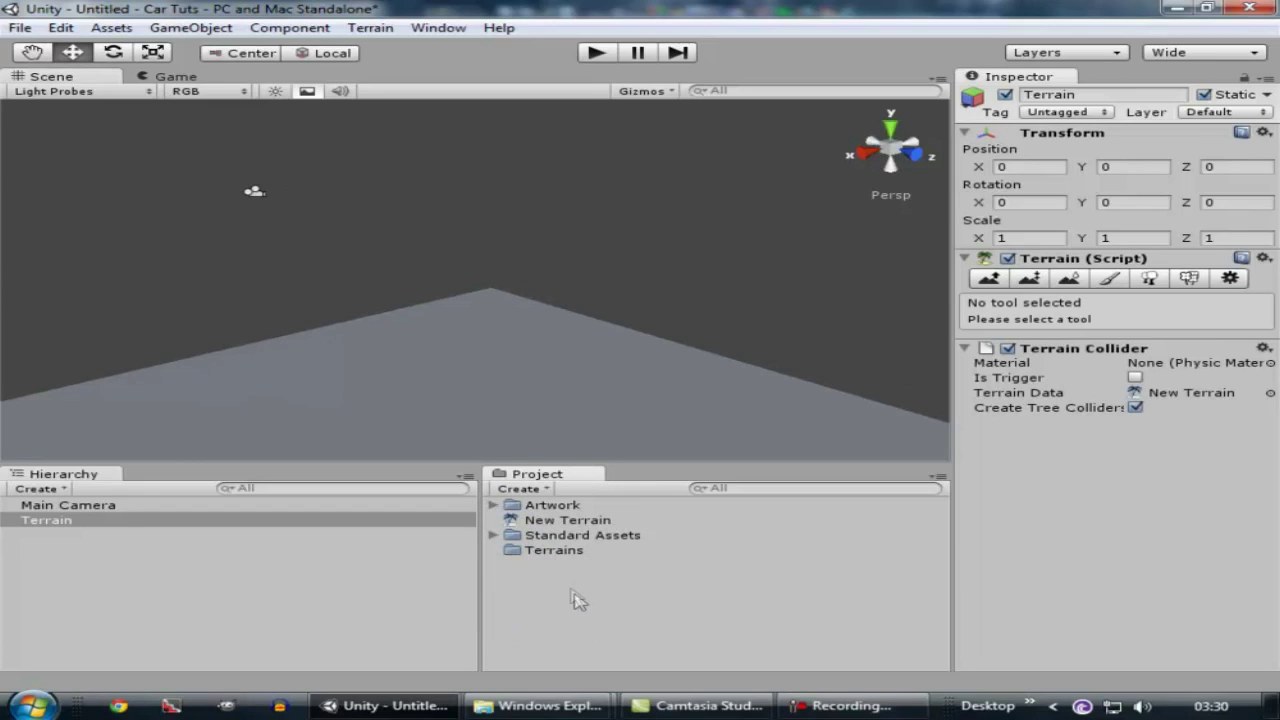
click(571, 594)
drag(580, 528, 562, 558)
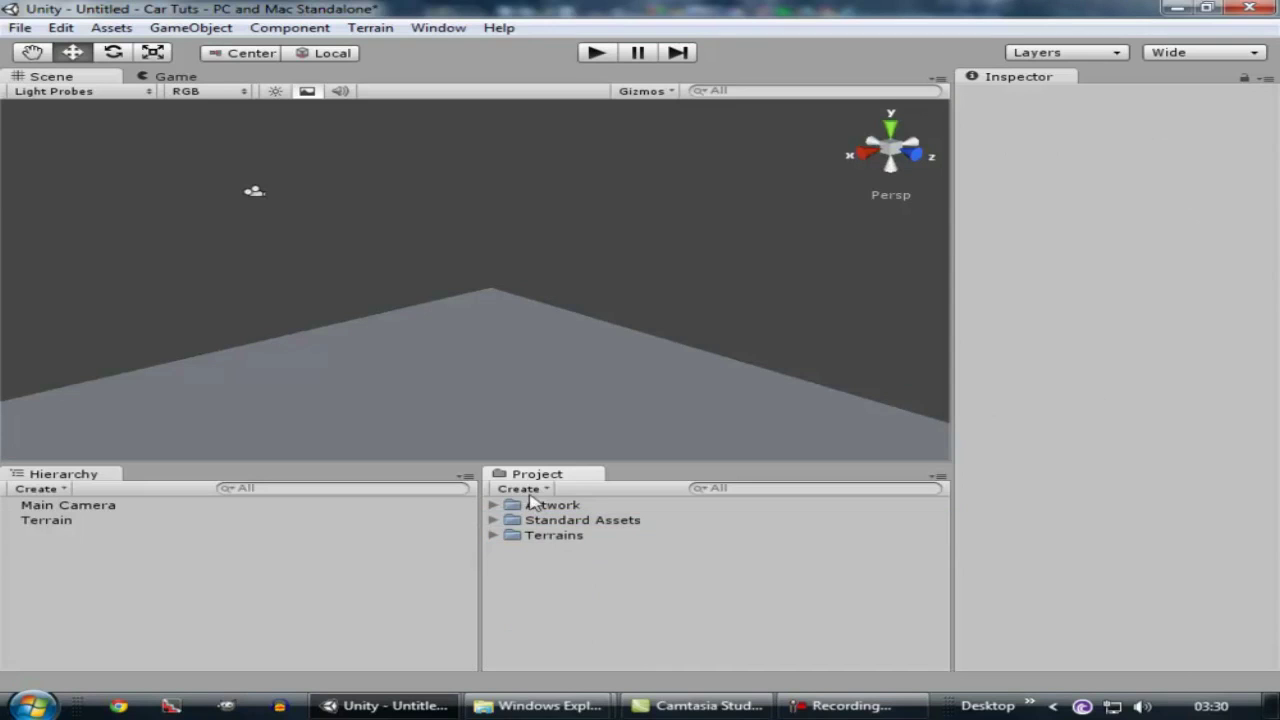
Create a top-level project folder named Scenes.
click(524, 489)
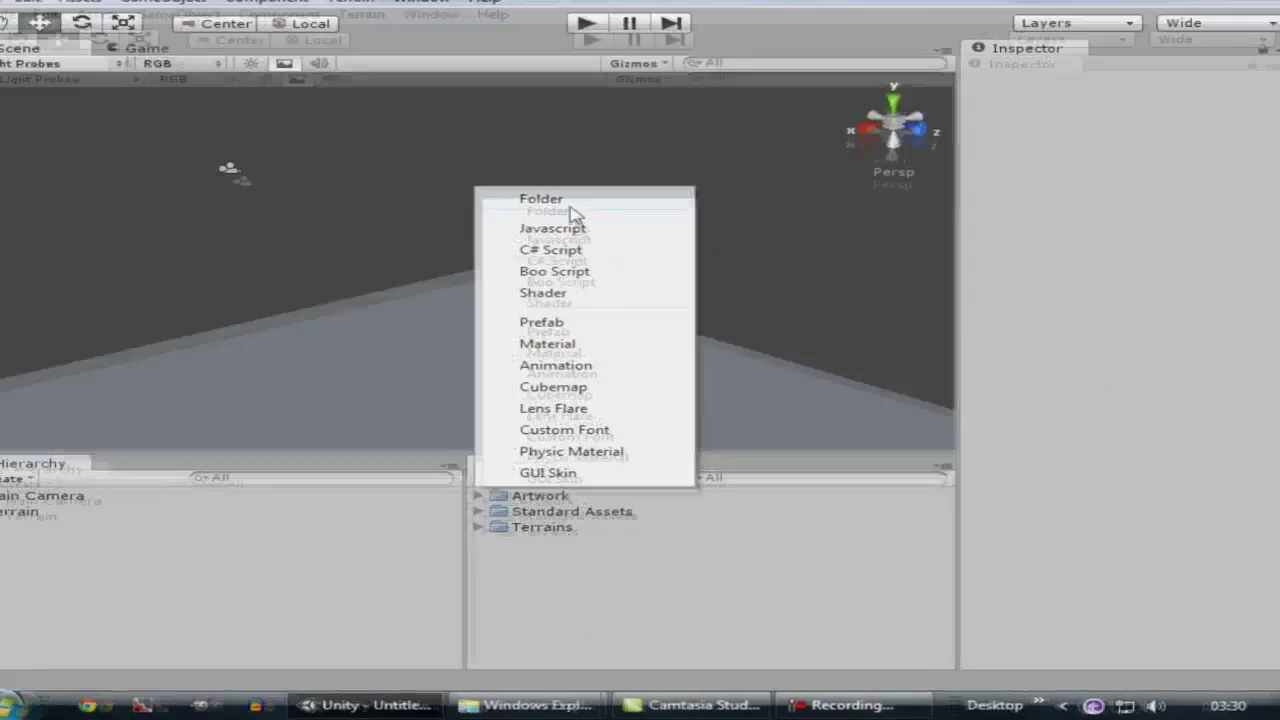
click(578, 223)
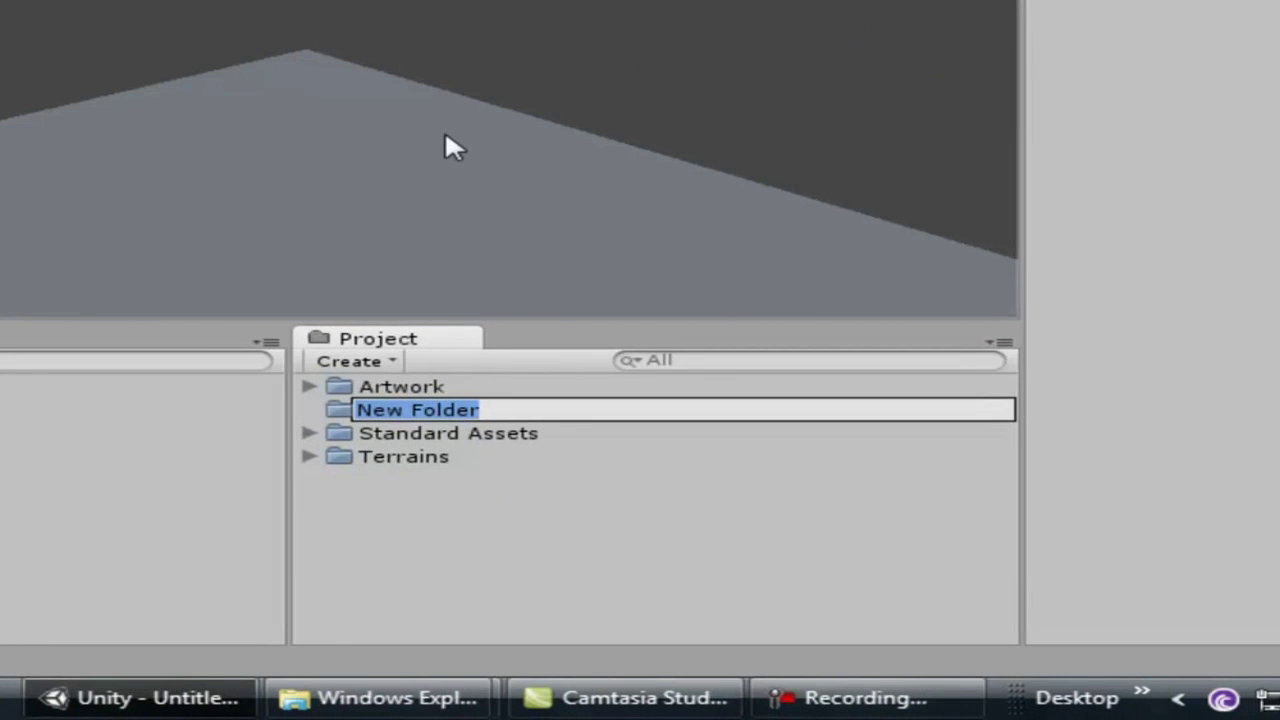
text(Sc)
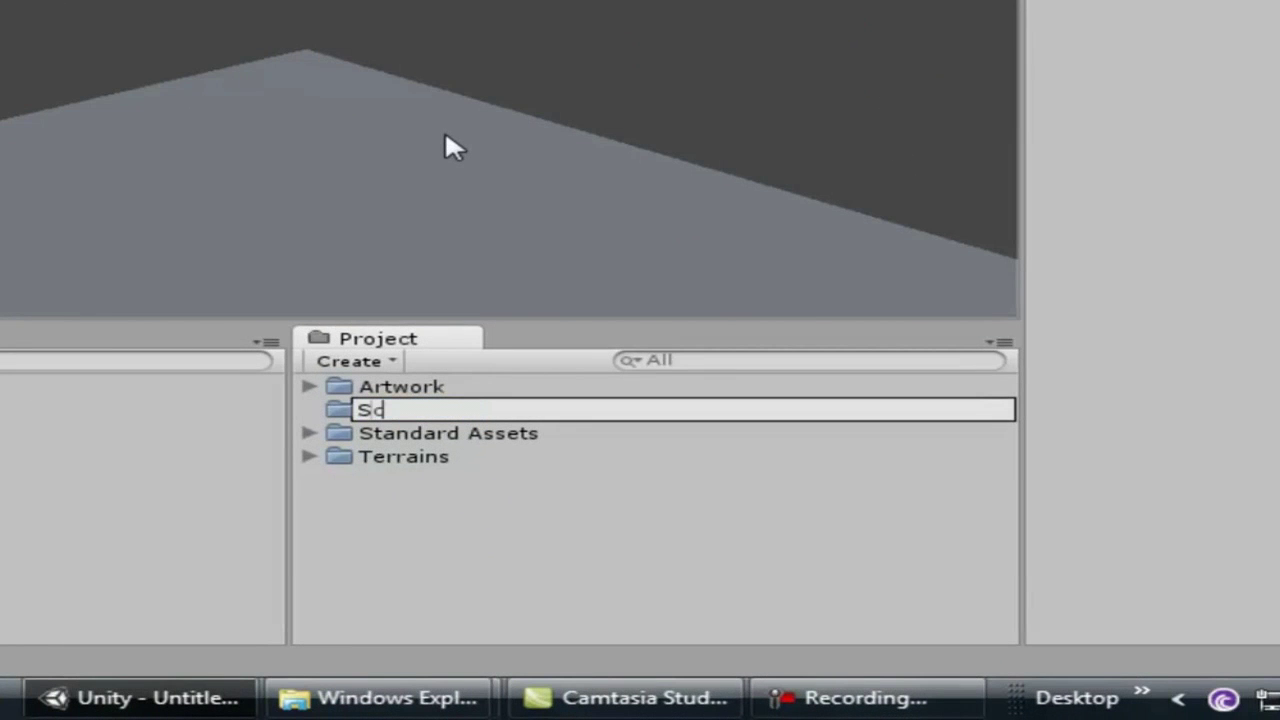
text(enes)
key(Return)
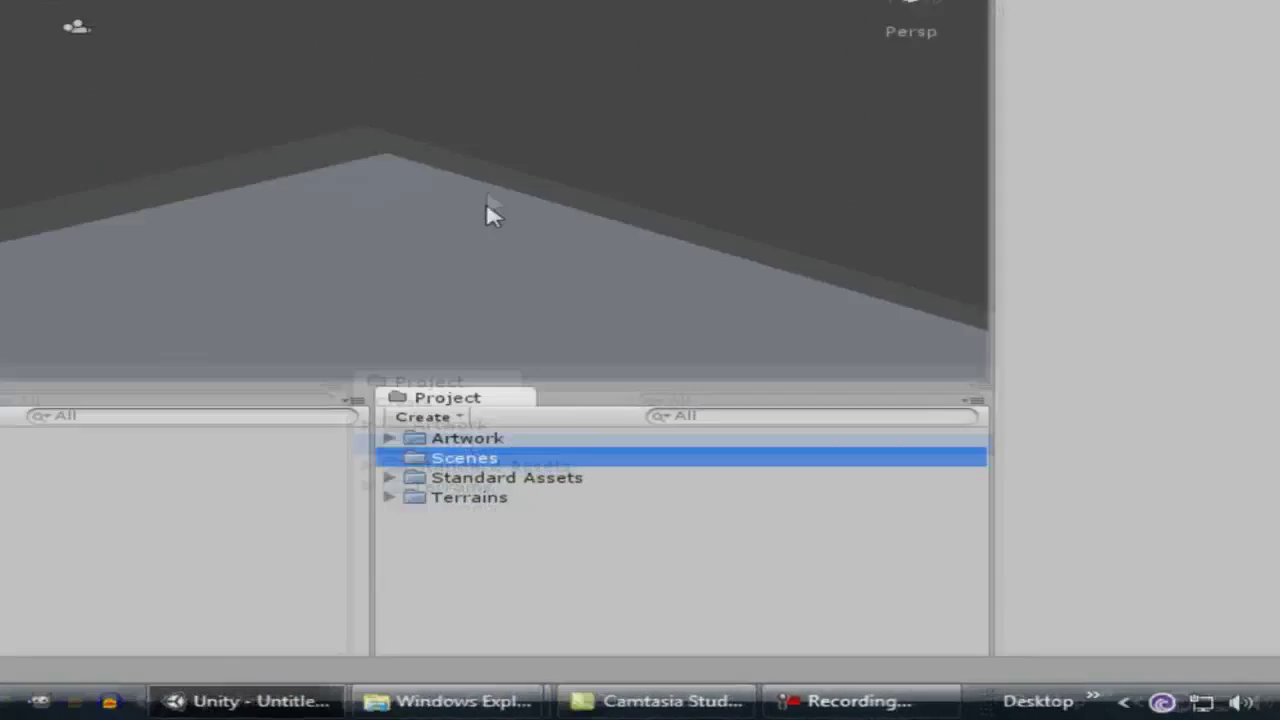
Save the scene as TestScene in the Scenes folder.
click(20, 27)
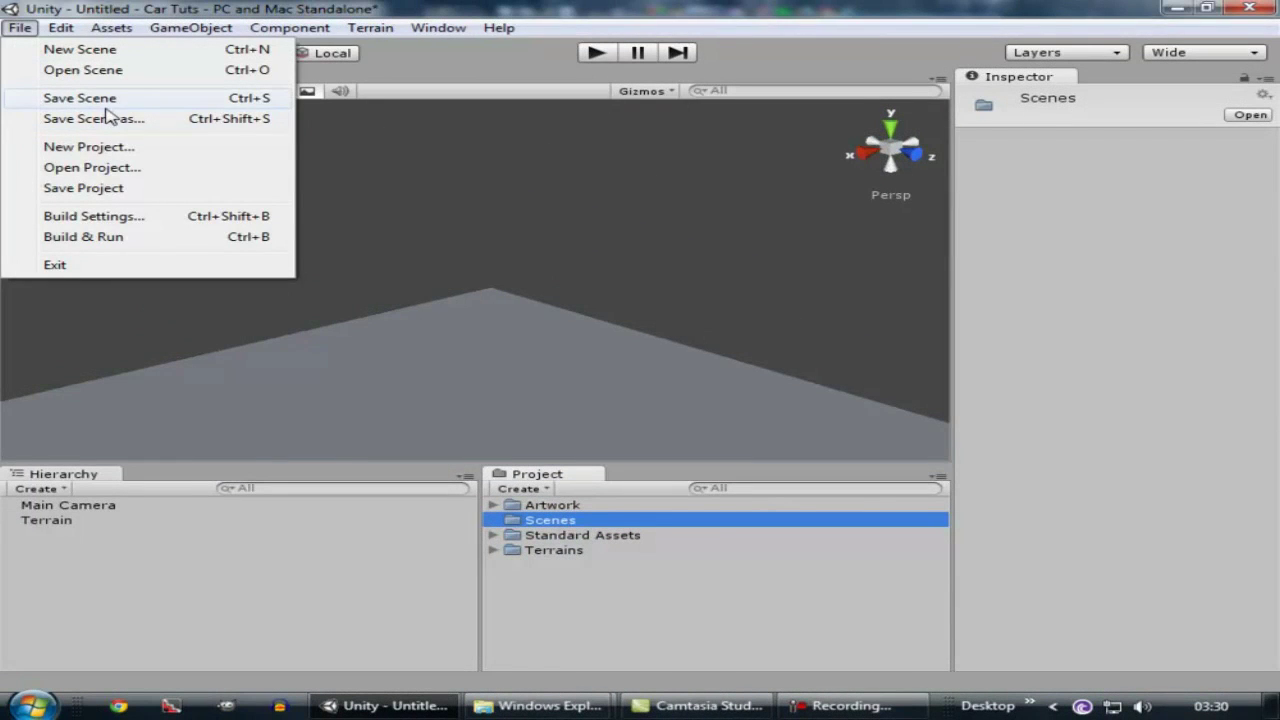
click(108, 110)
double_click(331, 185)
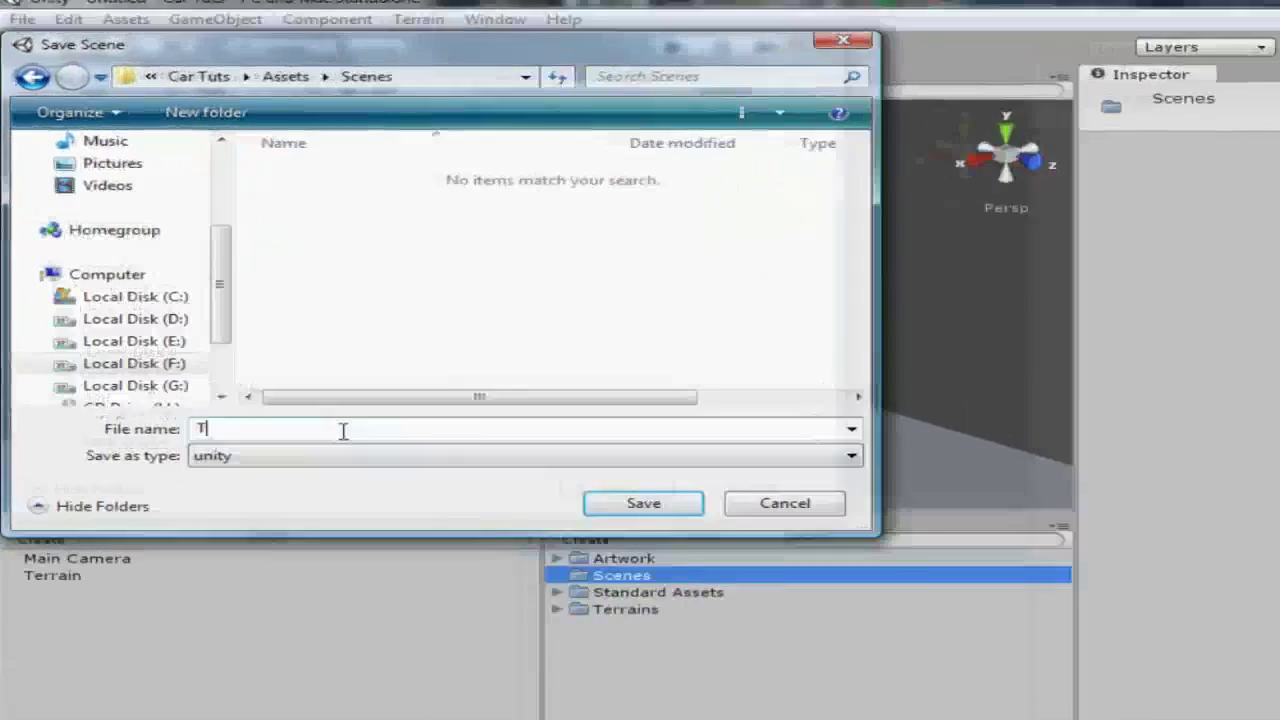
text(Tex)
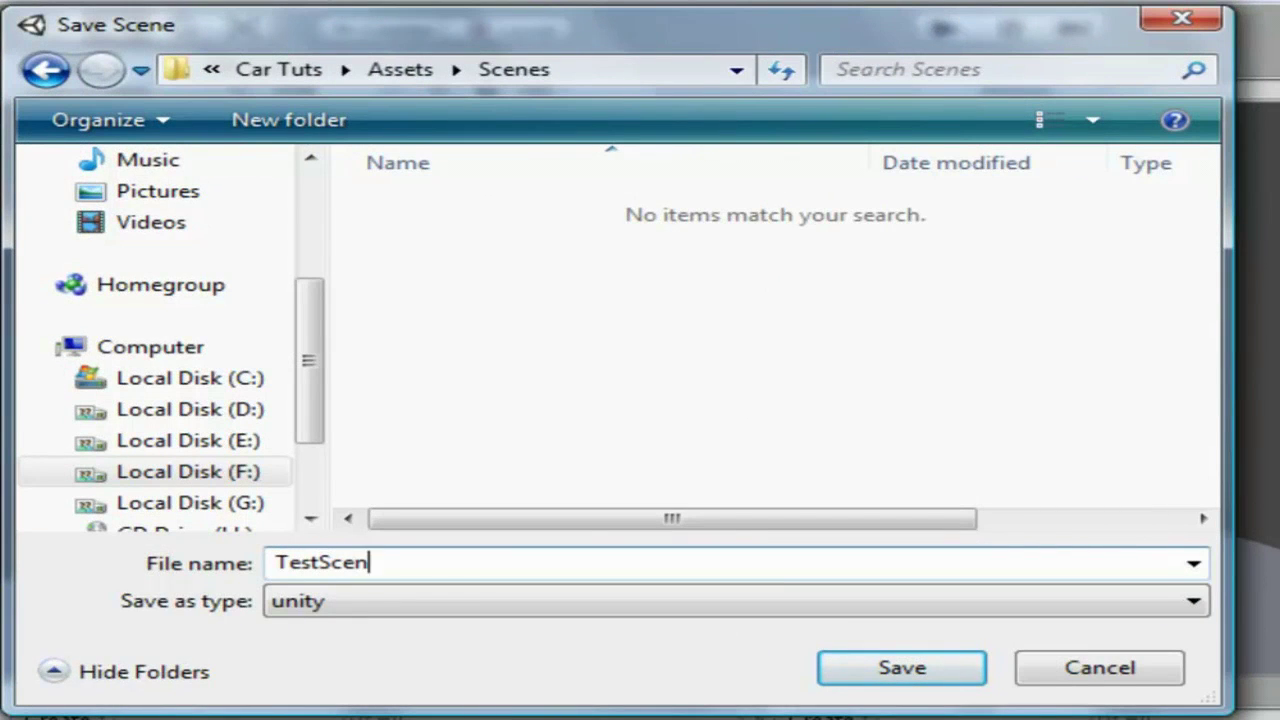
key(Return)
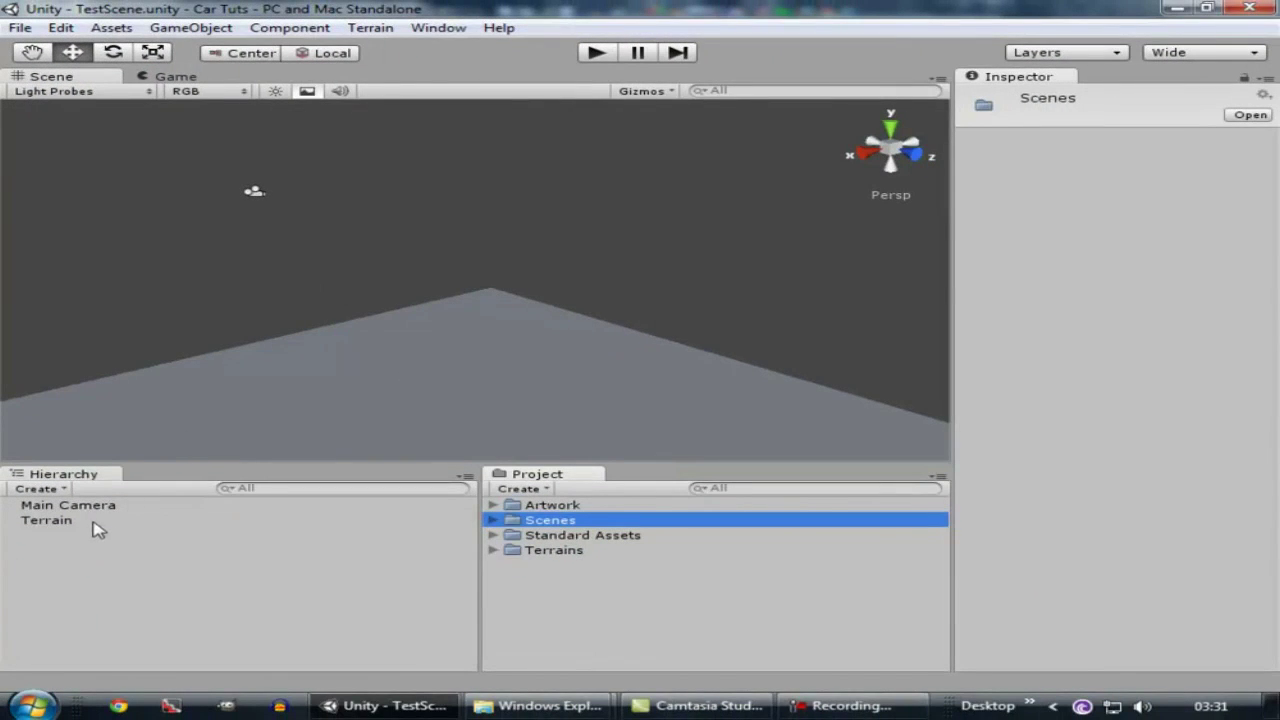
Add the Car model from Artwork/Car to the scene and move it onto the terrain at about X 1.11, Y 1.18, Z 2.85.
middle_drag(509, 411, 392, 390)
click(491, 505)
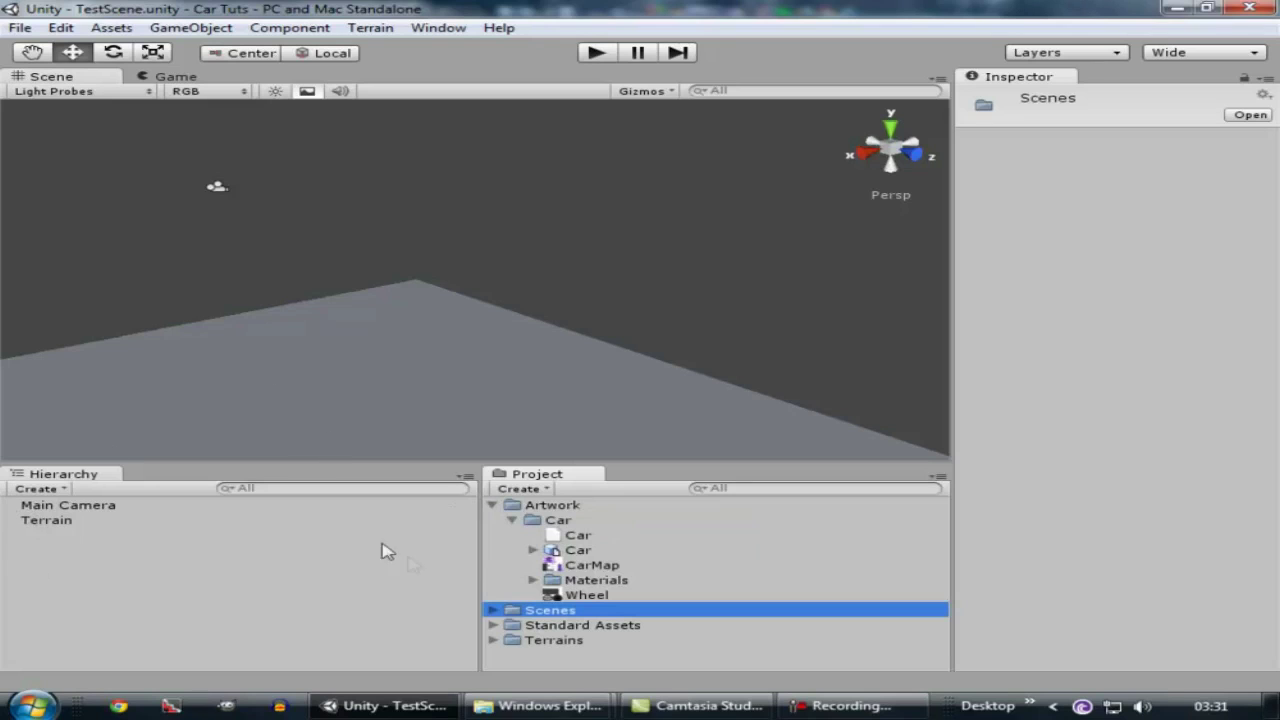
drag(577, 550, 158, 567)
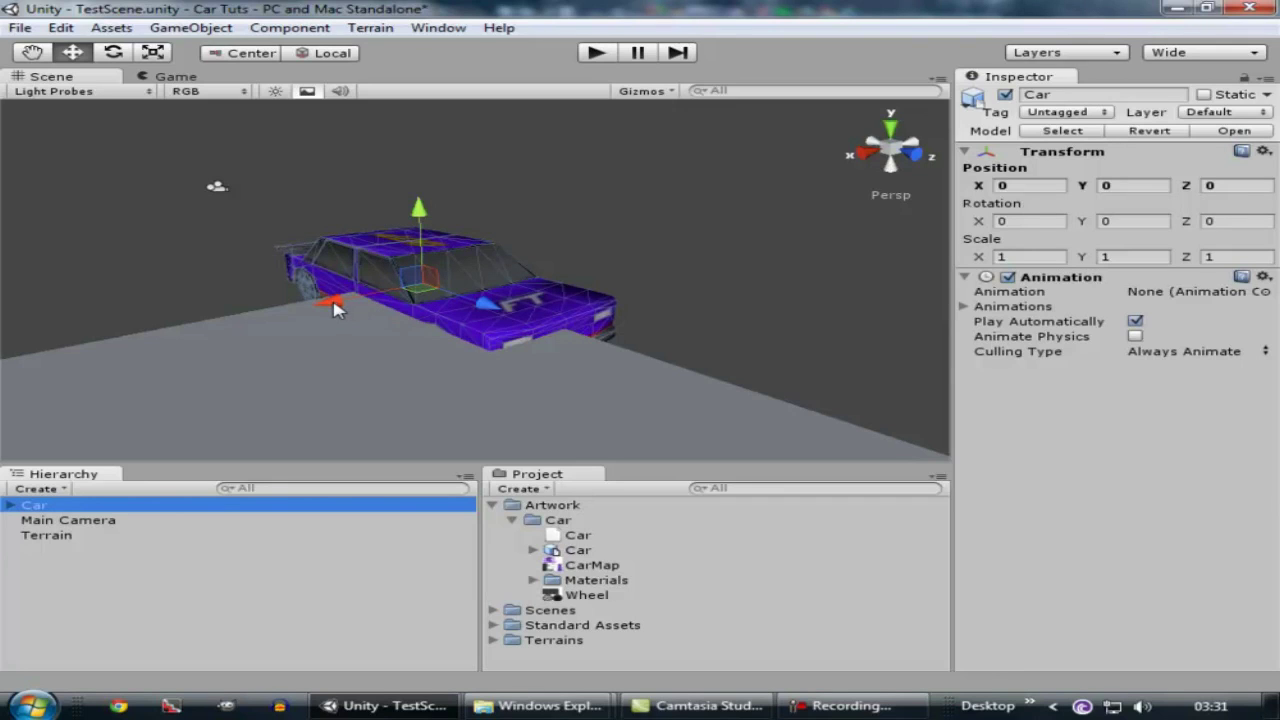
drag(348, 305, 472, 352)
drag(515, 295, 556, 233)
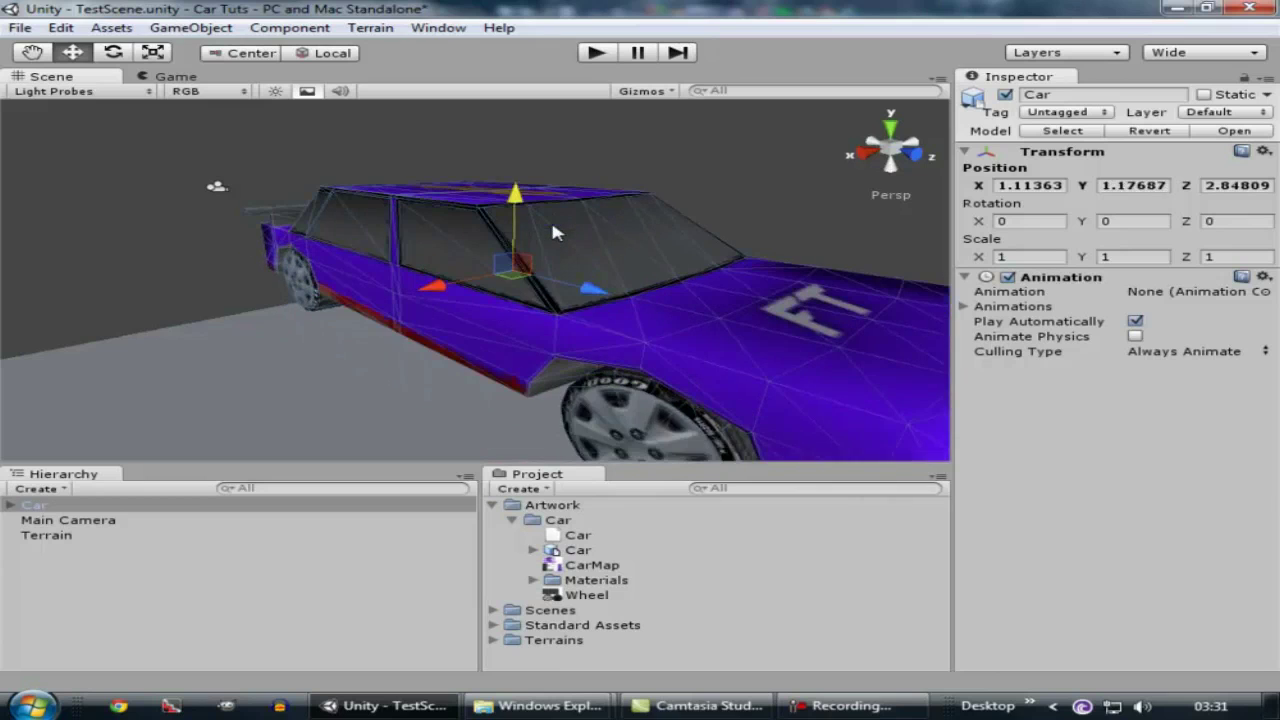
Move the Main Camera to about Y 2.55, Z -2.15 and rotate it to about X 5.5, Y -83.7, Z -40.8.
click(220, 189)
drag(248, 200, 305, 250)
drag(345, 140, 340, 76)
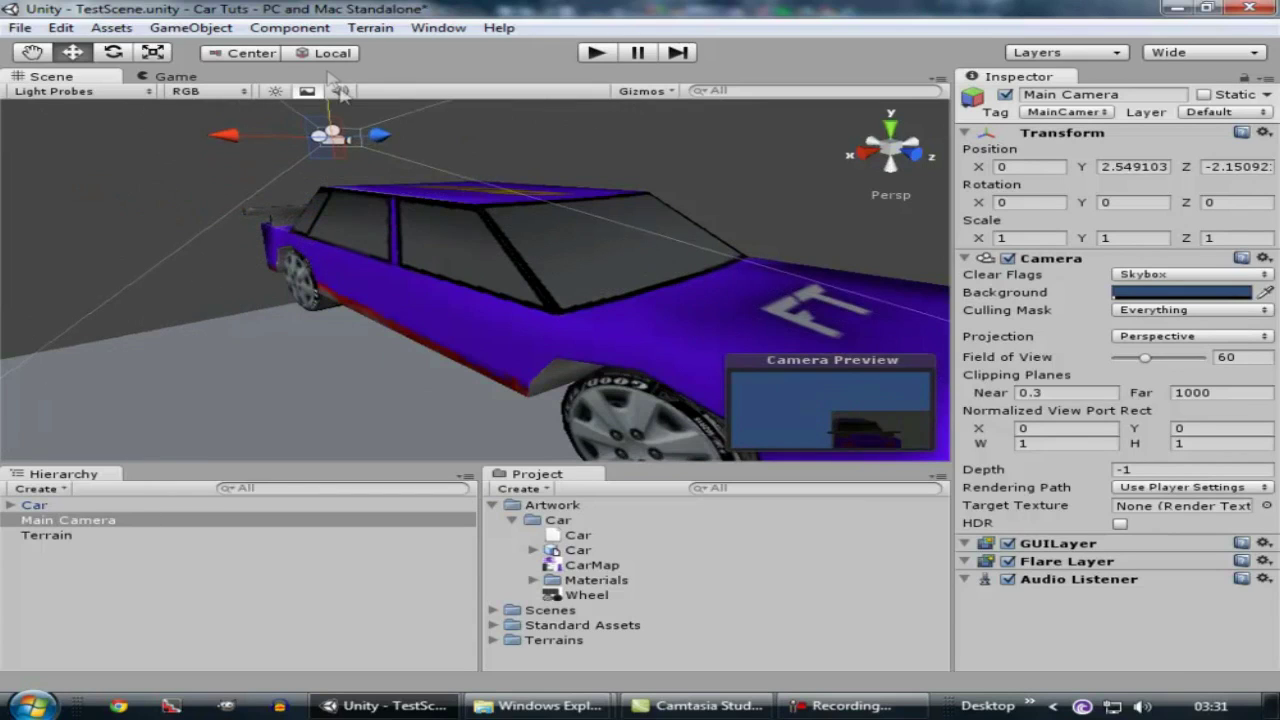
click(108, 54)
drag(390, 122, 625, 215)
Move the Main Camera away from the car to about X 6.83, Y 3.21, Z -2.91.
click(73, 53)
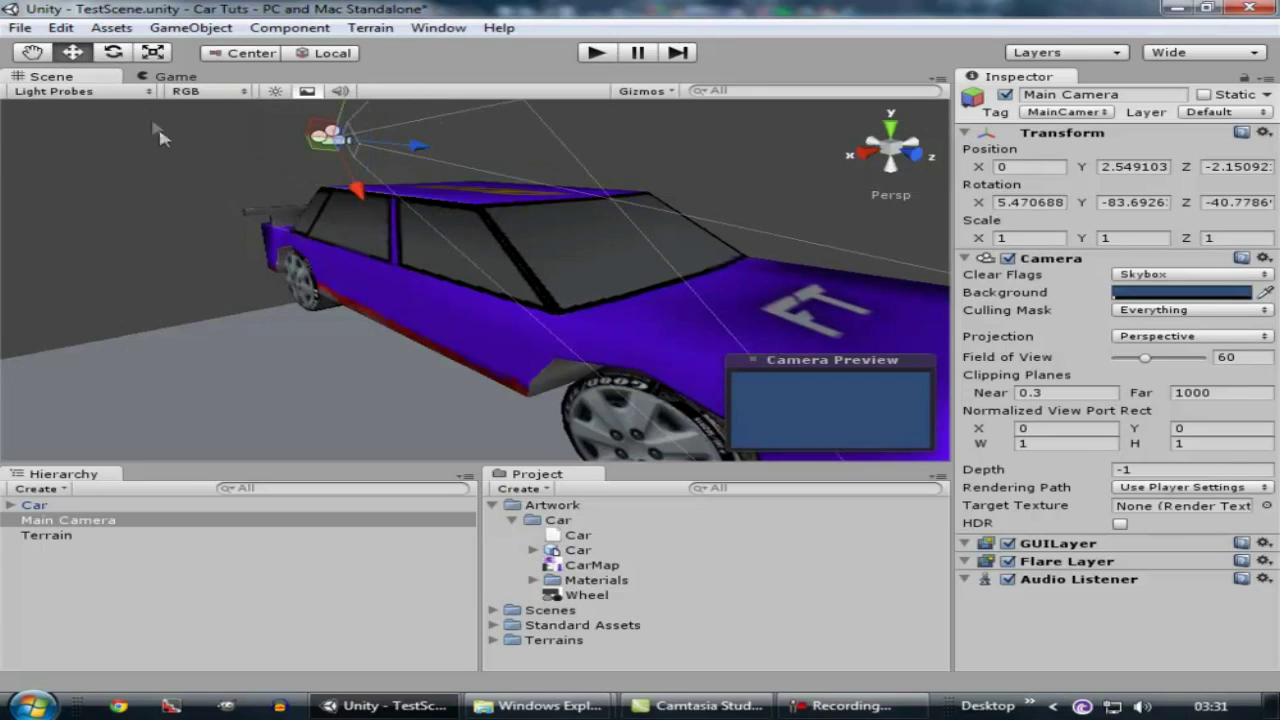
scroll(150, 114, down, 2)
drag(205, 130, 47, 162)
middle_drag(47, 162, 287, 279)
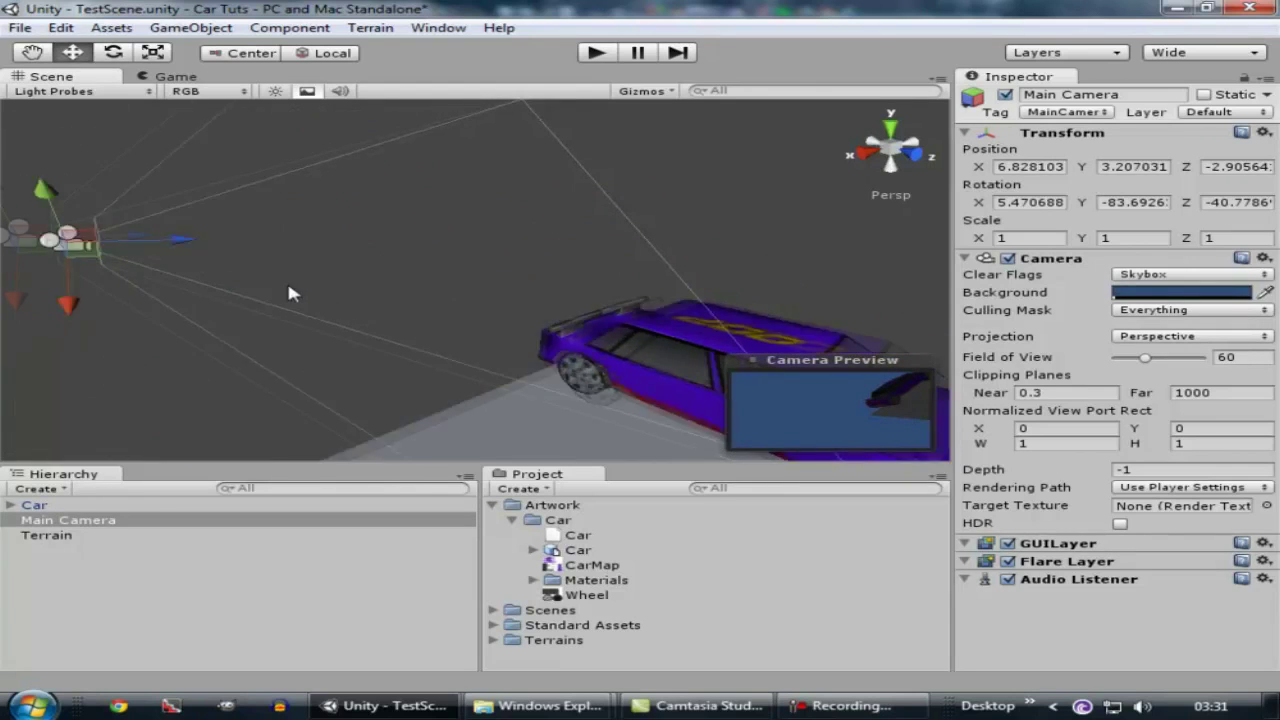
scroll(289, 290, down, 1)
key(e)
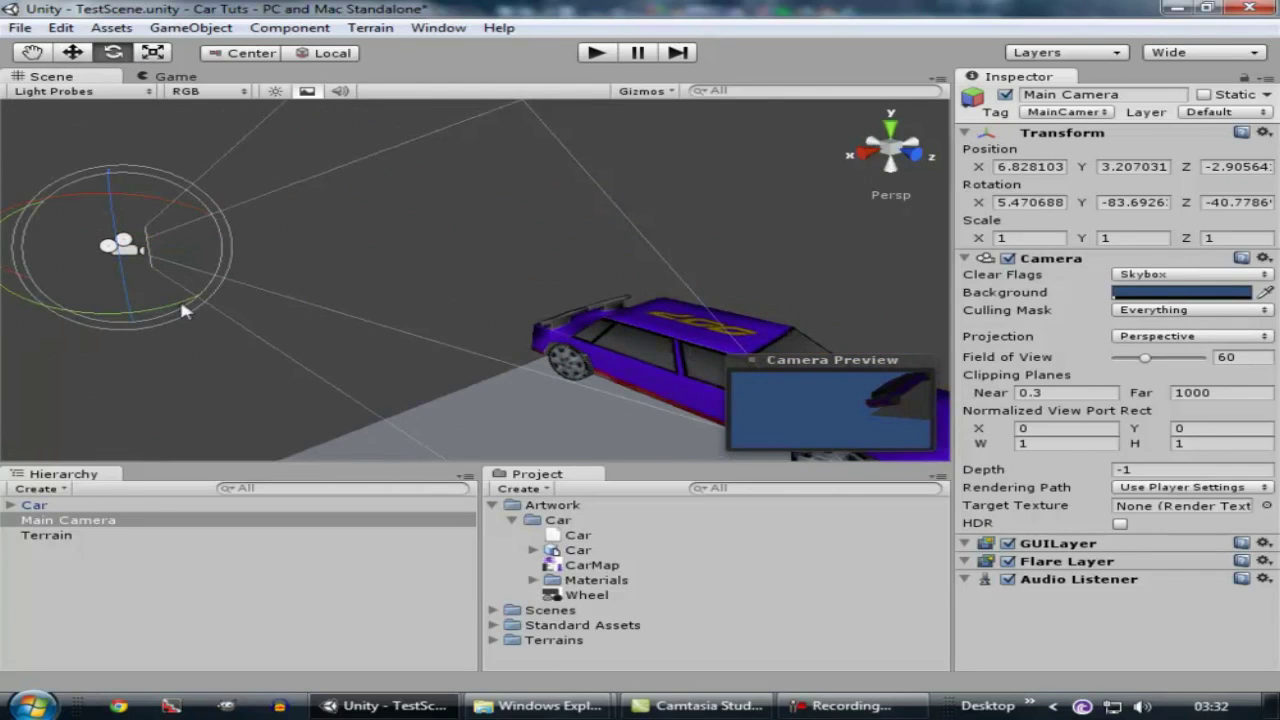
drag(80, 190, 35, 172)
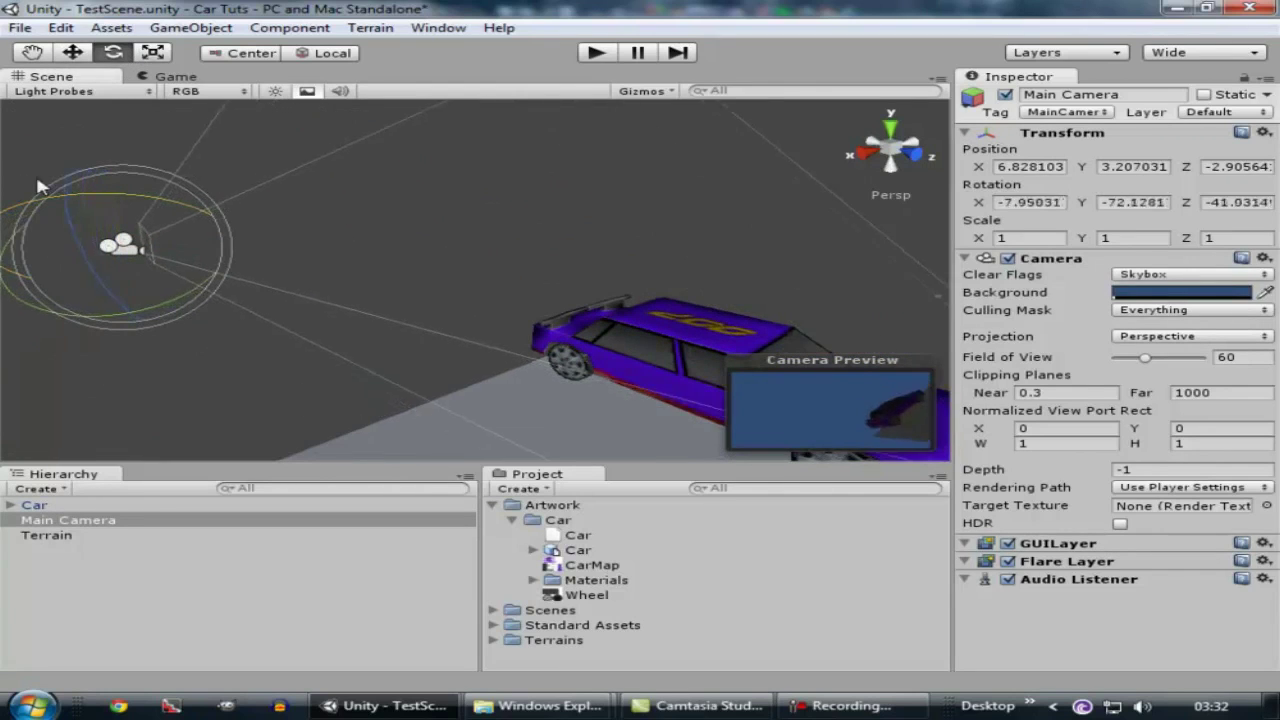
Reset the Main Camera's rotation to 0 on the X, Y and Z axes.
click(1137, 198)
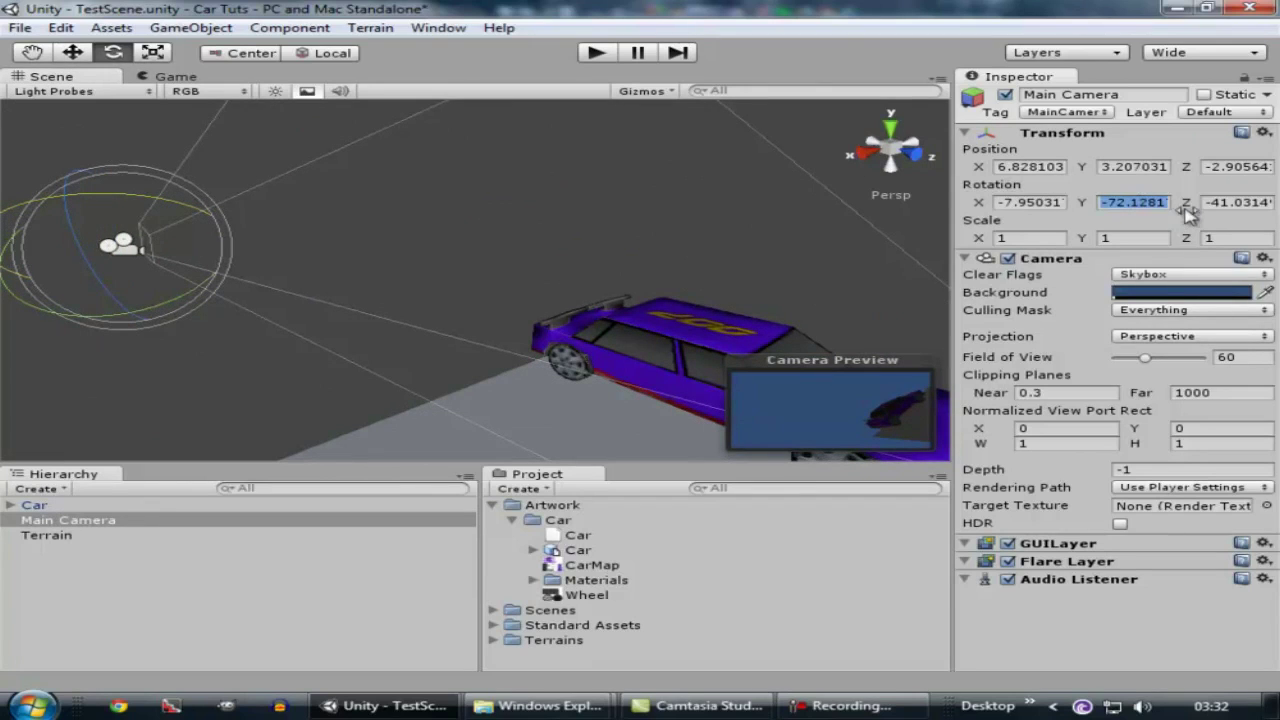
text(0)
key(Tab)
text(0)
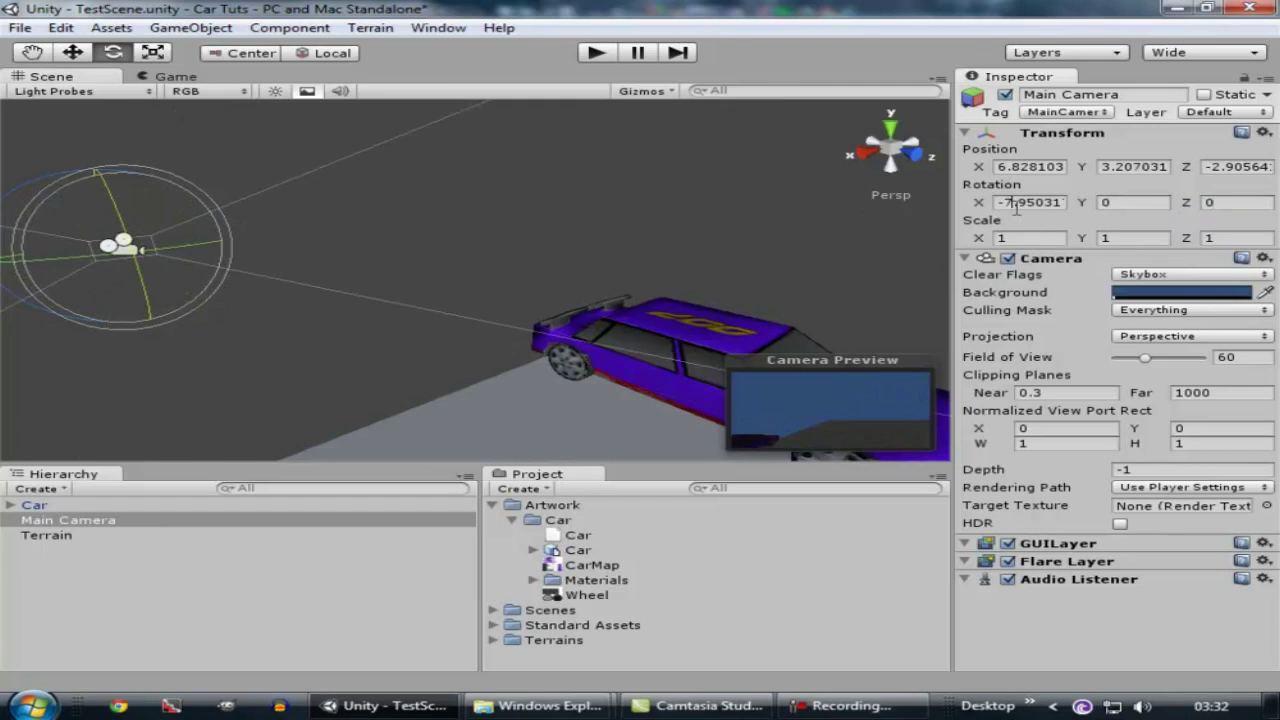
click(1030, 202)
text(0)
drag(72, 166, 212, 197)
key(ctrl+z)
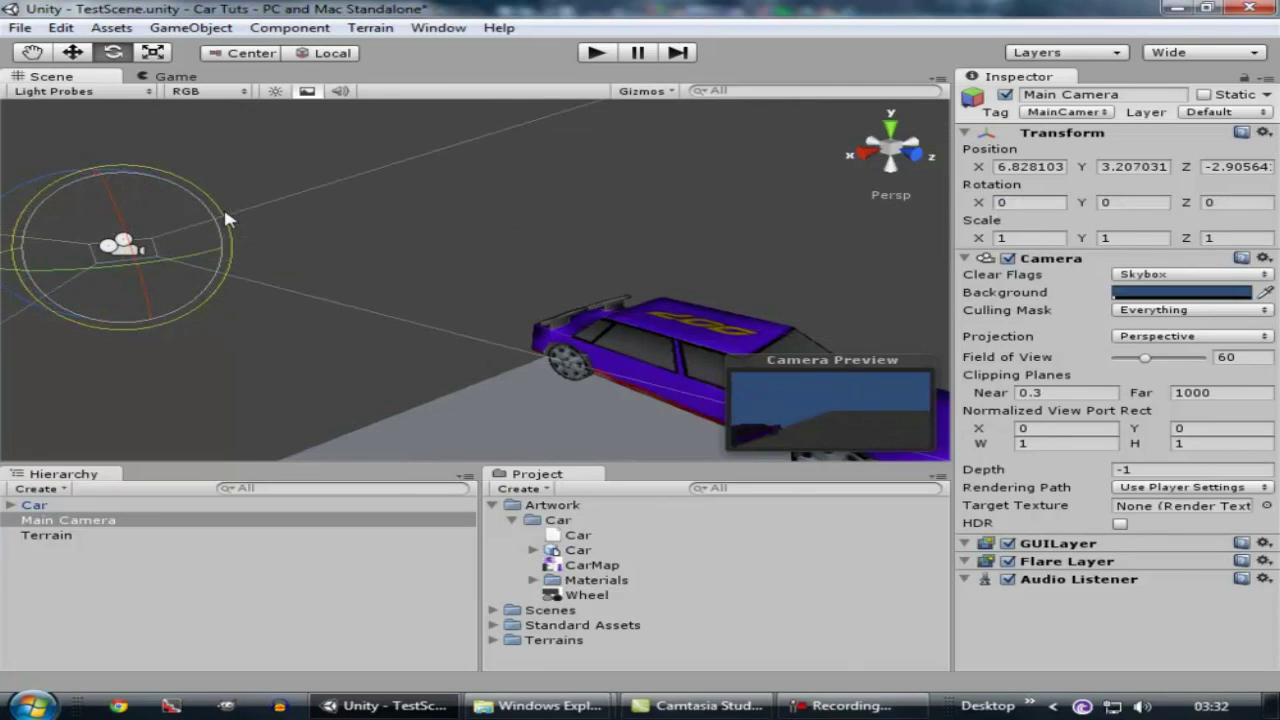
click(157, 557)
click(109, 521)
middle_drag(543, 269, 890, 392)
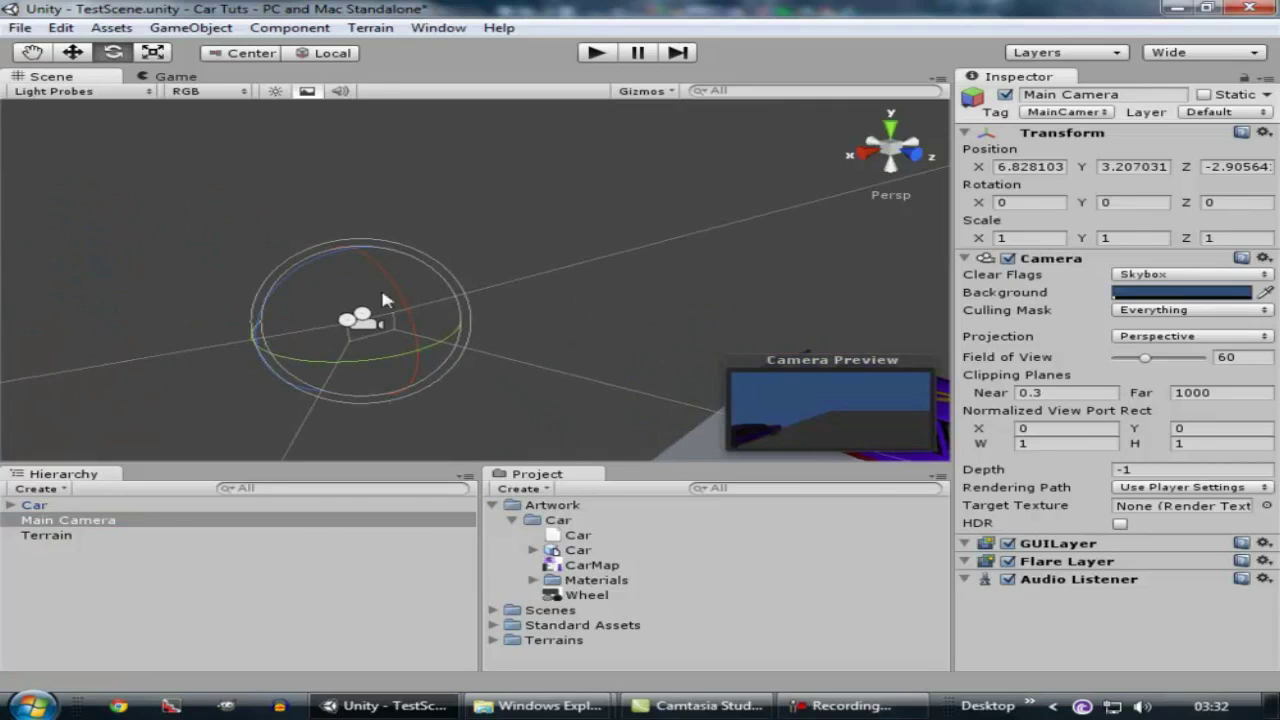
drag(270, 297, 291, 290)
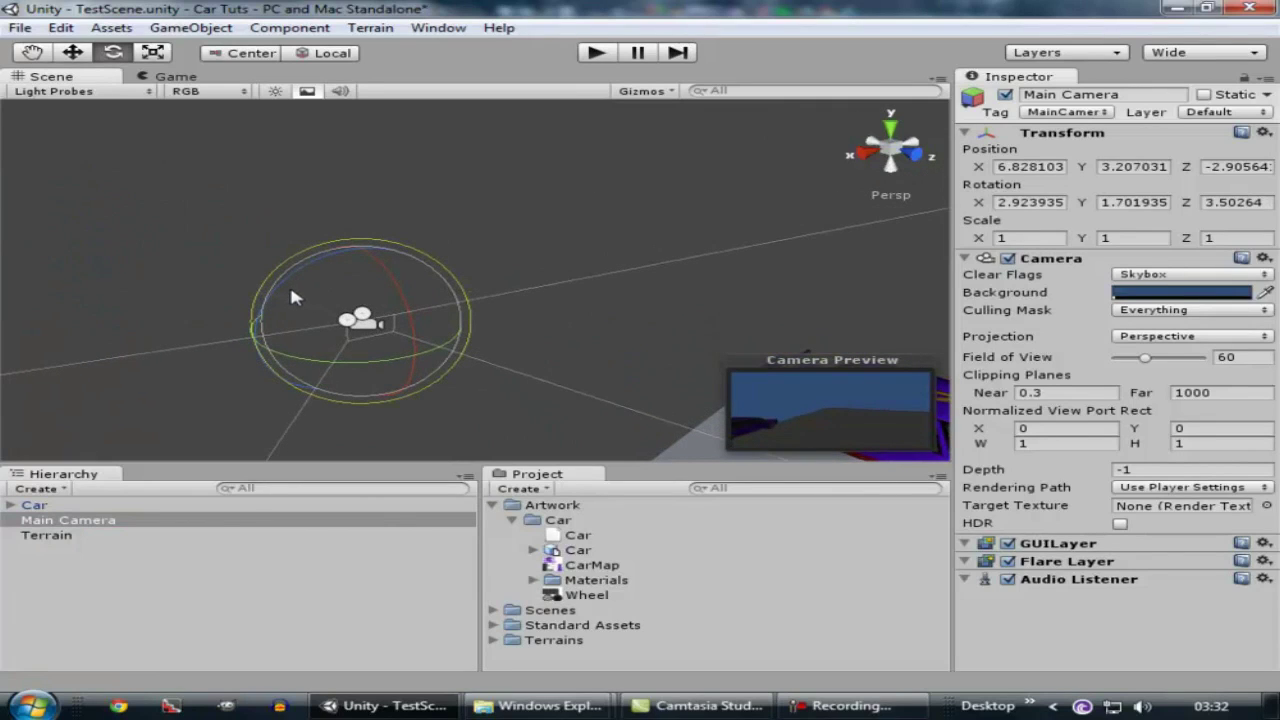
key(ctrl+z)
drag(404, 293, 447, 362)
key(ctrl+z)
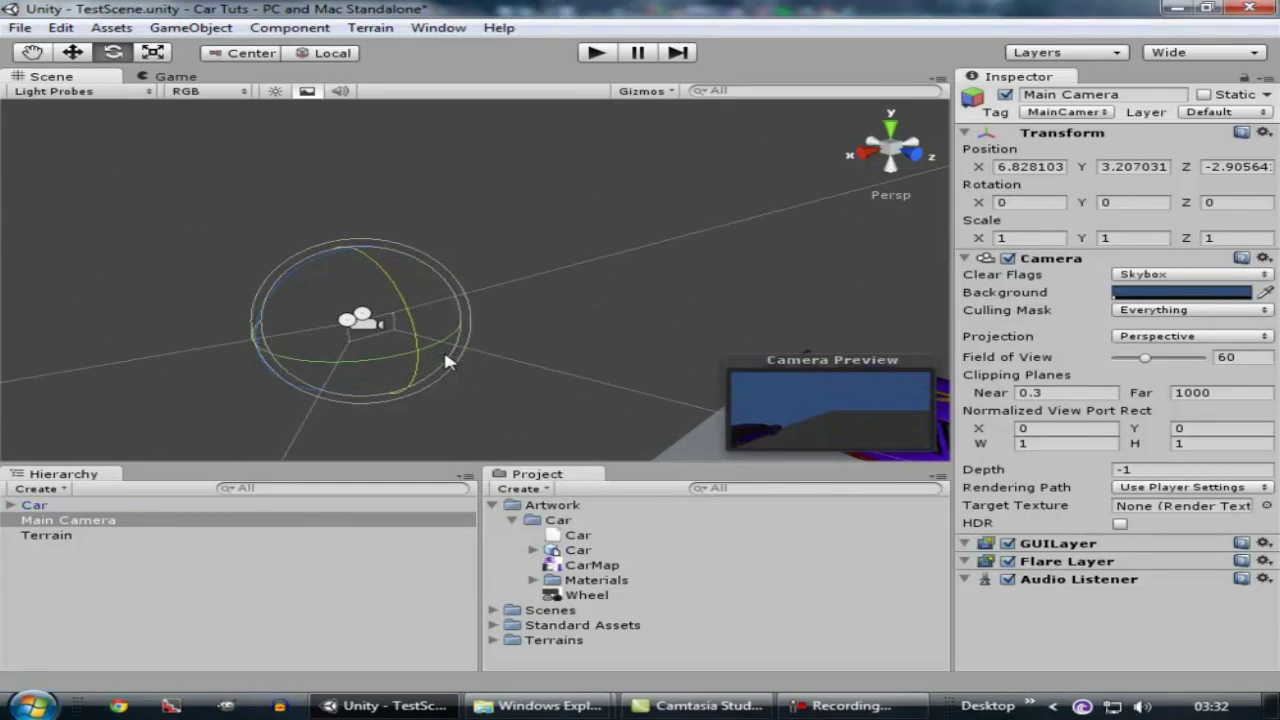
Lower the Main Camera and move it behind the car, to about X 2.49, Y 1.67, Z -2.91.
middle_drag(445, 358, 300, 200)
key(w)
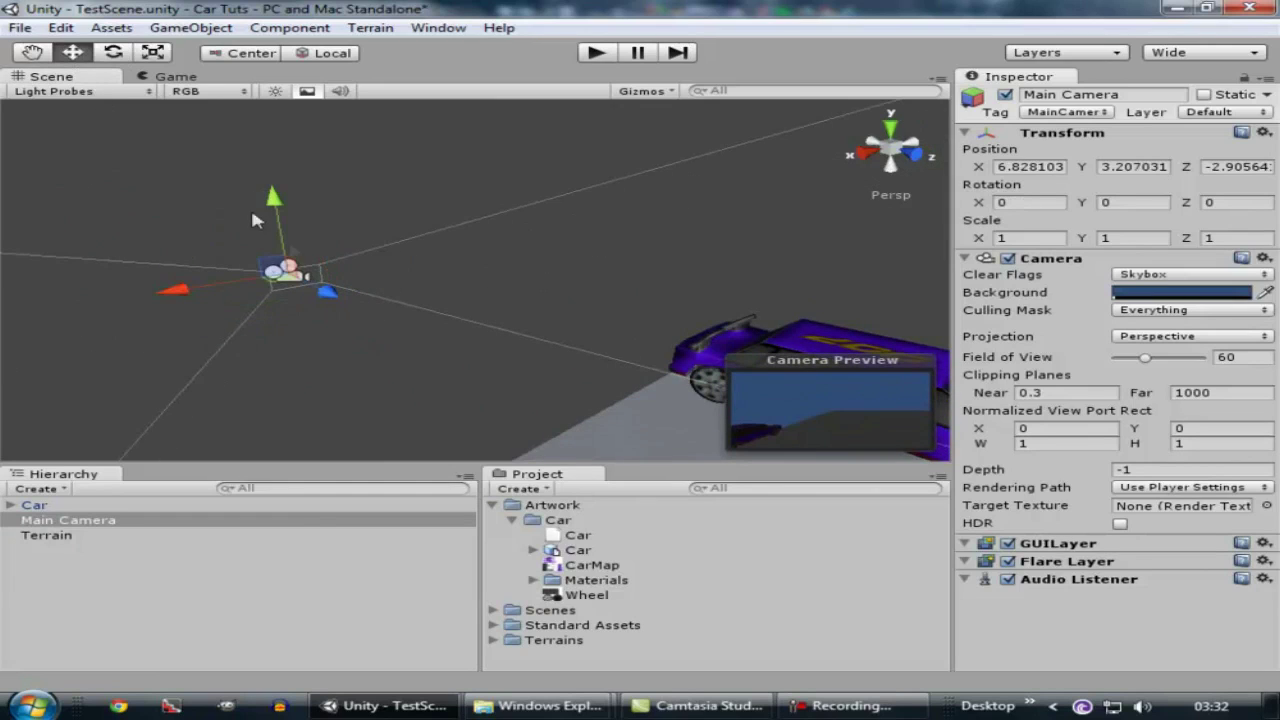
drag(274, 205, 283, 287)
drag(213, 385, 465, 302)
right_drag(593, 267, 585, 262)
Add a directional light to the scene and set its intensity to 0.3.
click(192, 27)
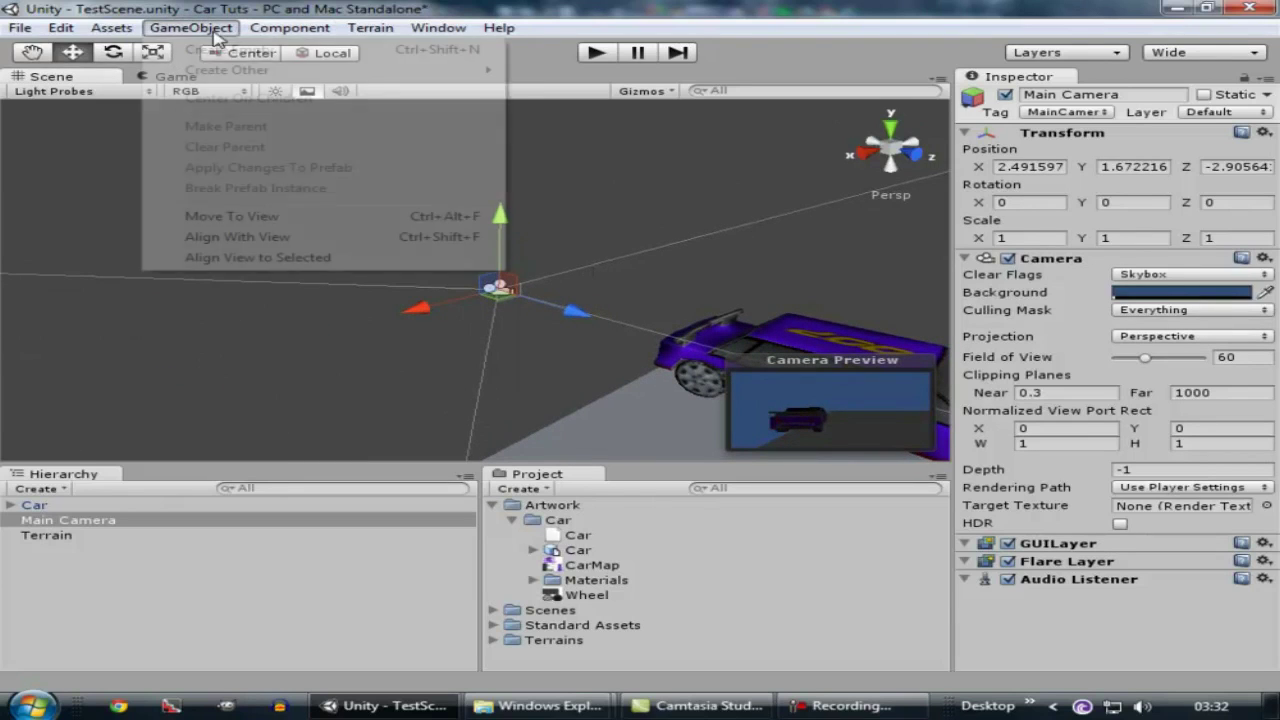
mouse_move(193, 78)
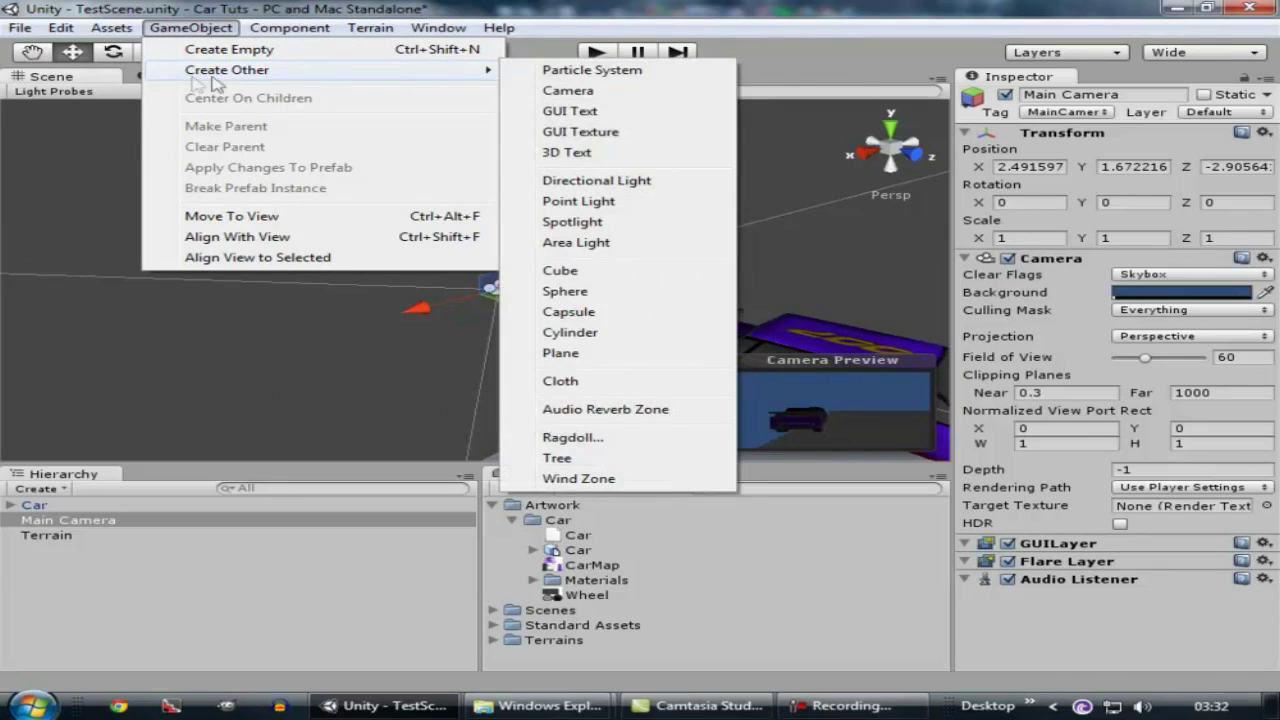
click(620, 181)
drag(1122, 320, 1122, 326)
middle_drag(713, 272, 640, 252)
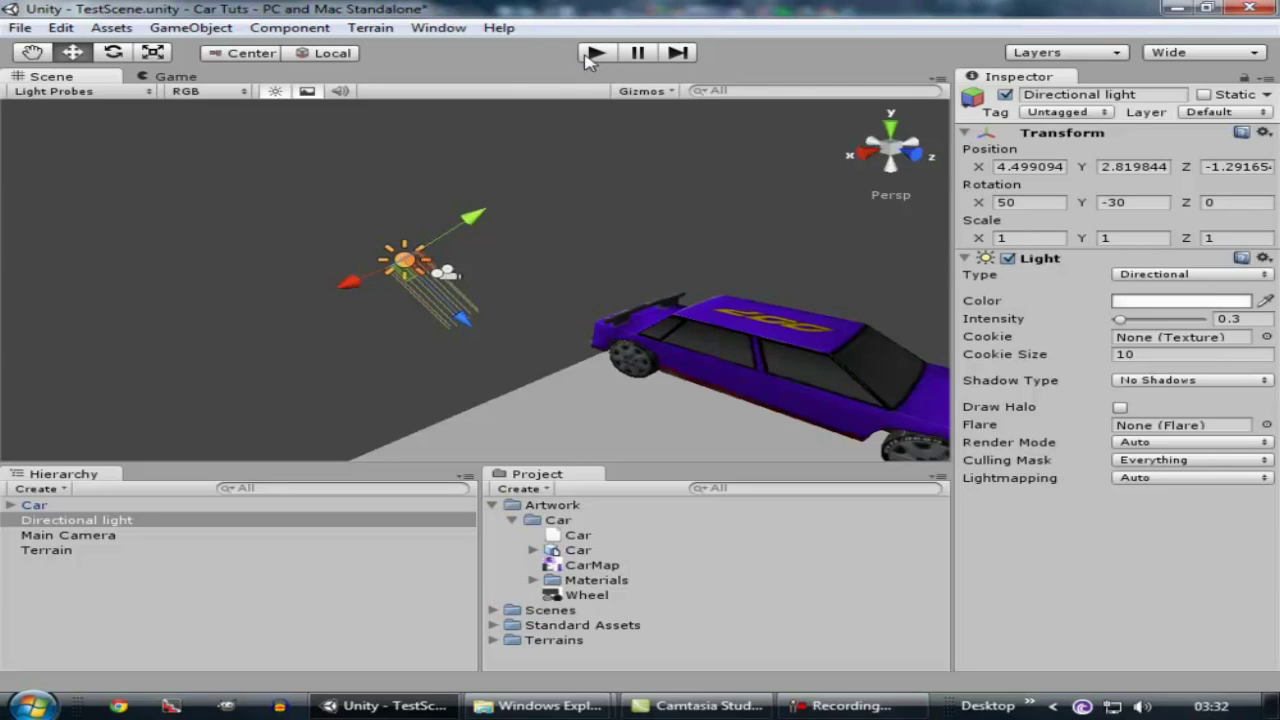
Run the scene to check the lit car in the game view, stop it, and inspect the Main Camera's preview.
click(596, 54)
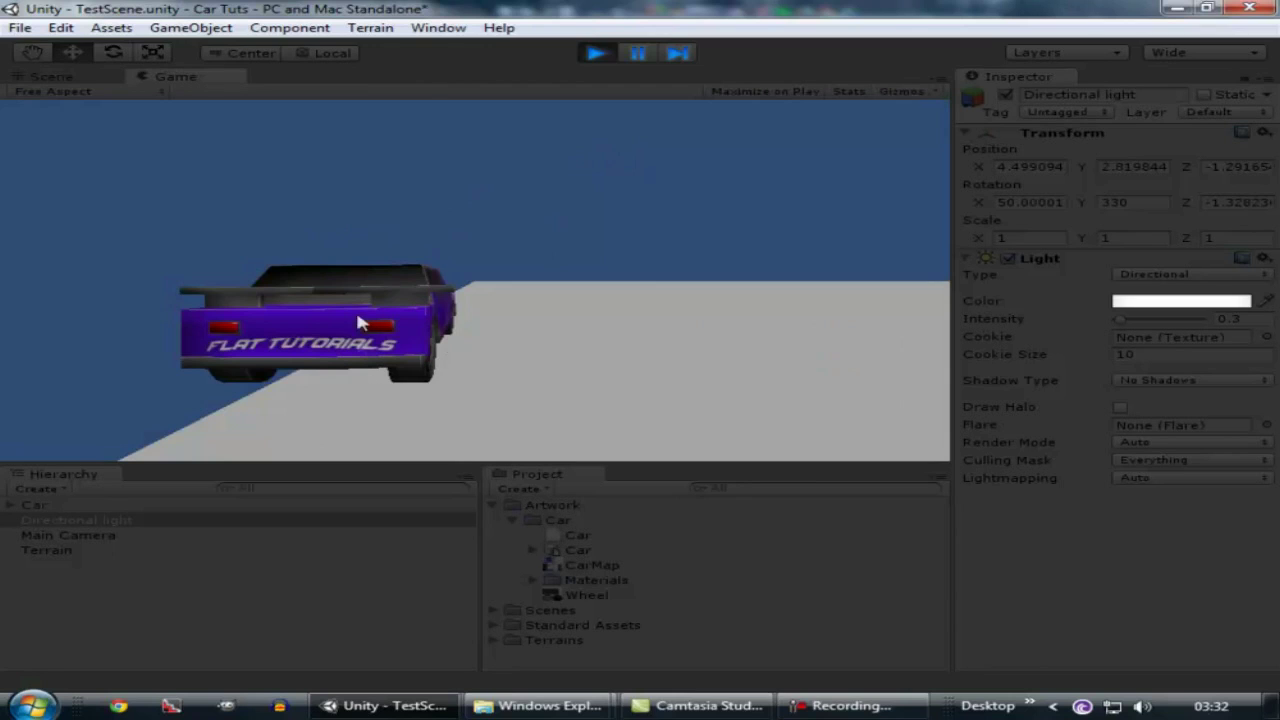
click(596, 54)
middle_drag(681, 251, 560, 246)
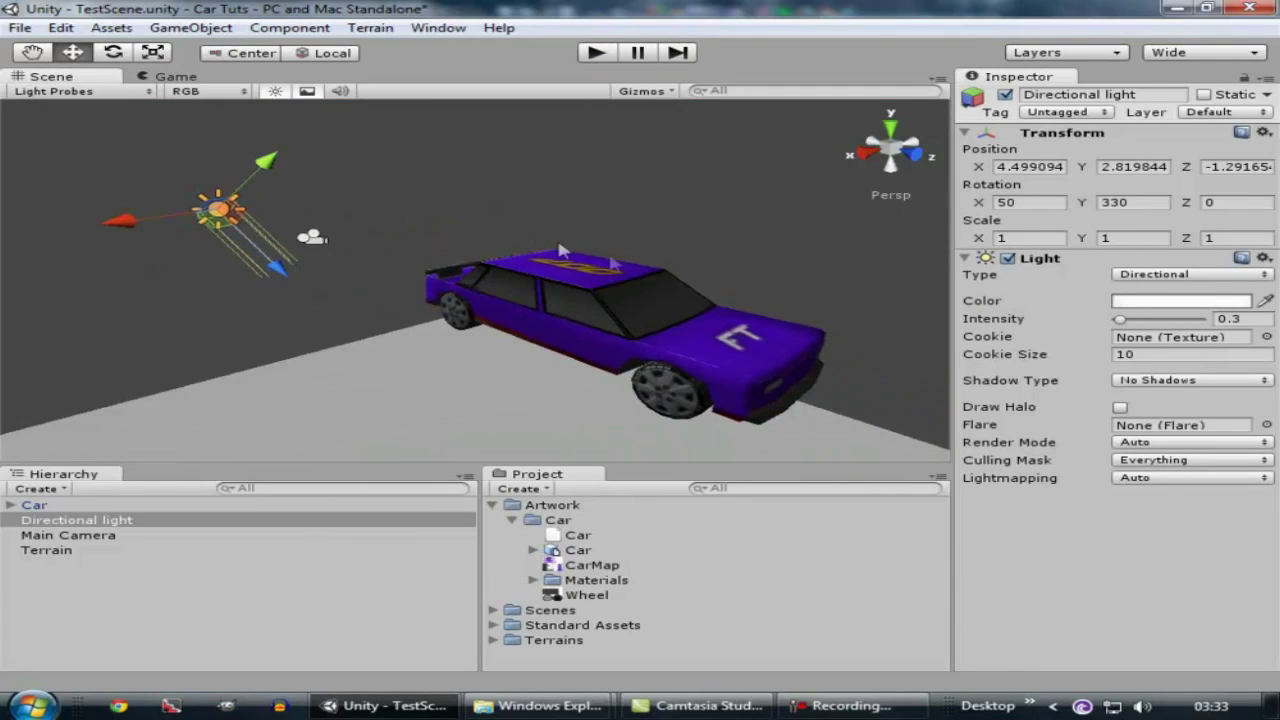
click(313, 239)
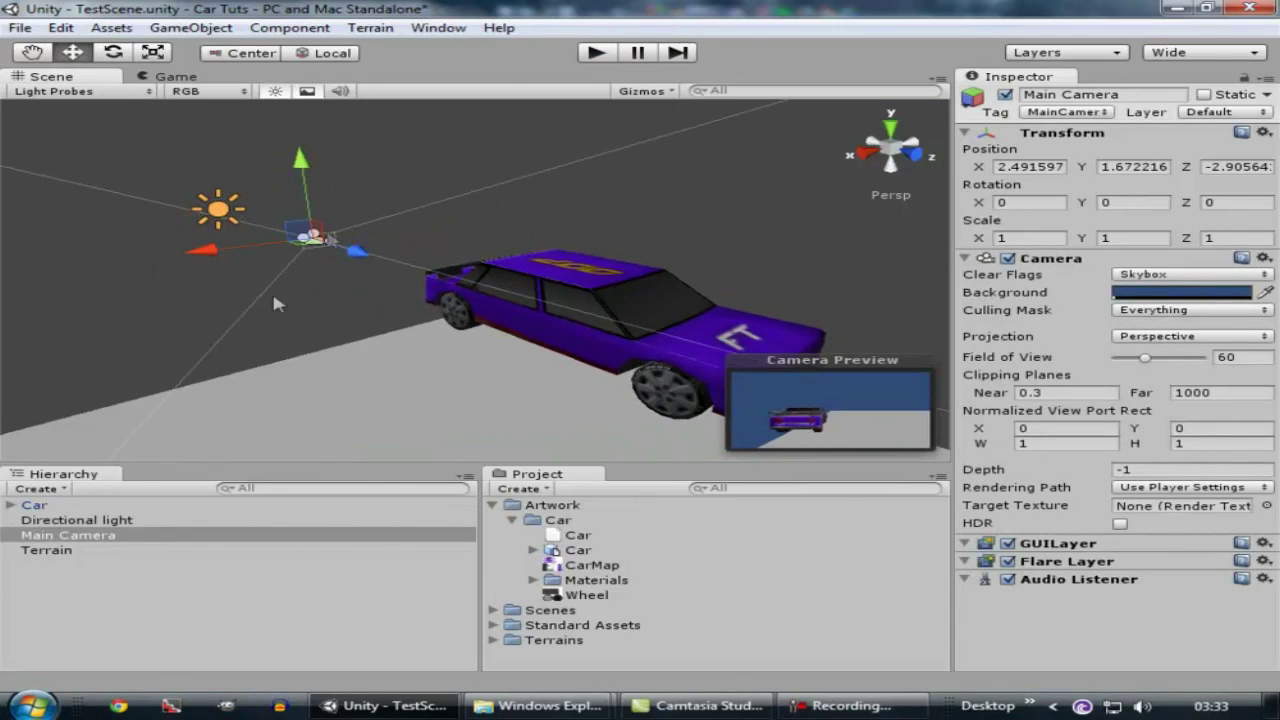
click(290, 595)
Add a Rigidbody component to the Car object.
click(85, 505)
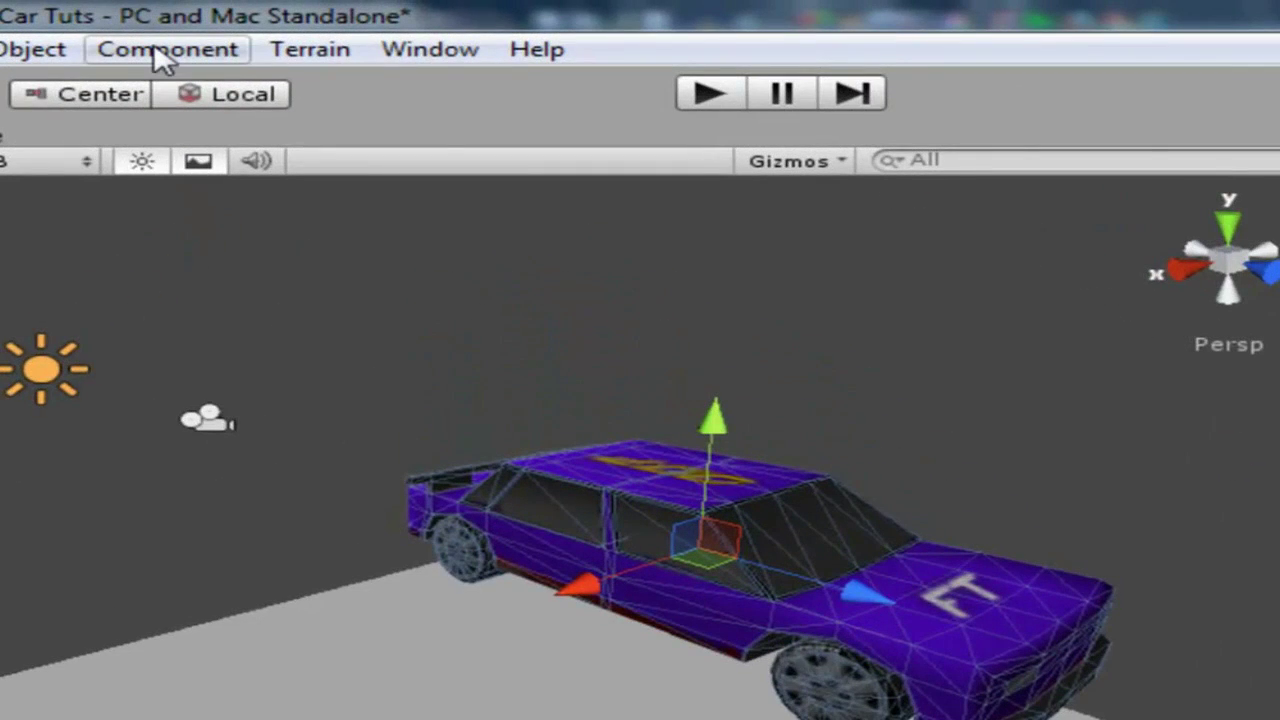
click(163, 60)
mouse_move(237, 158)
click(571, 162)
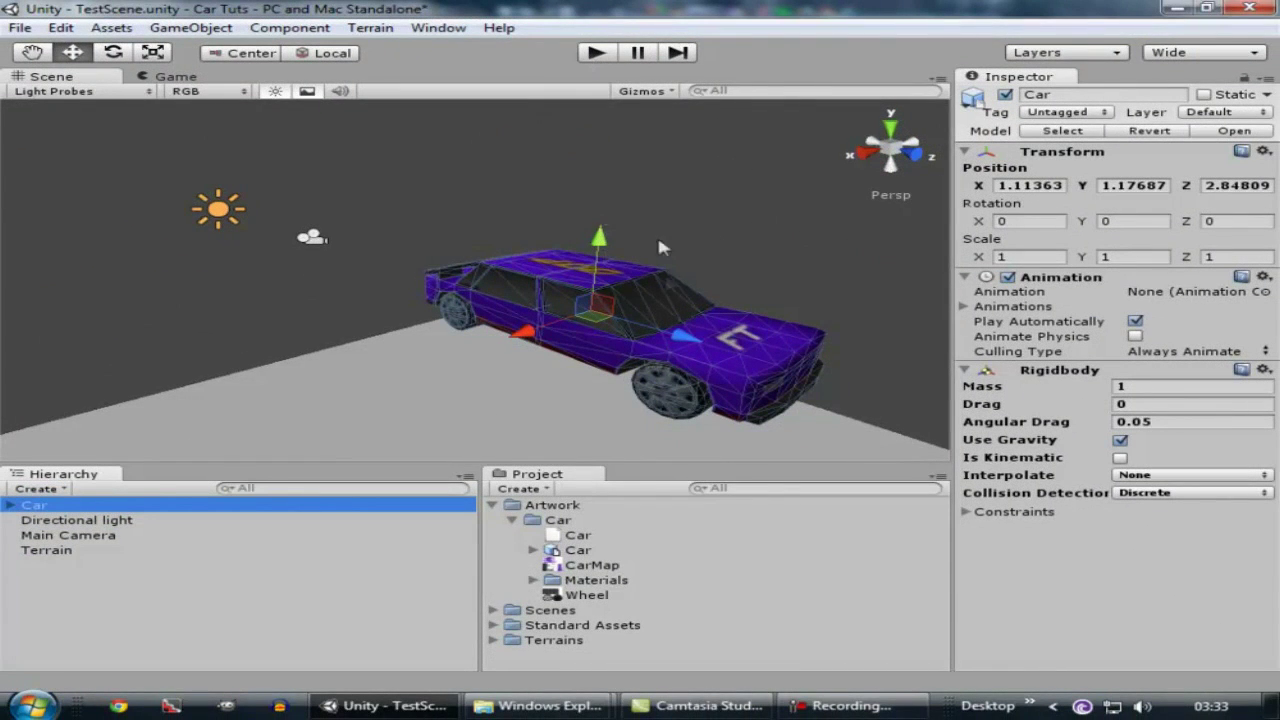
click(657, 363)
Run the scene to test how the car behaves with its Rigidbody, and stop it.
click(595, 56)
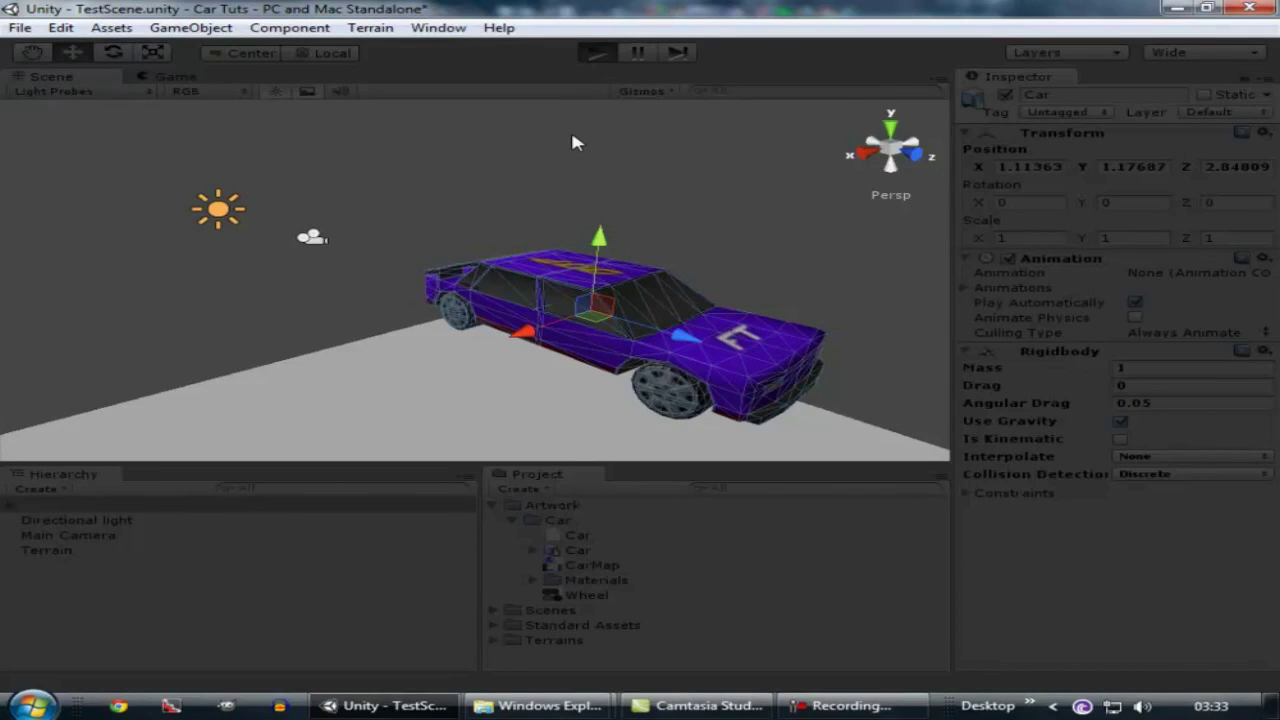
click(596, 55)
mouse_move(600, 254)
mouse_down()
mouse_move(602, 340)
mouse_move(603, 234)
mouse_move(592, 233)
mouse_up()
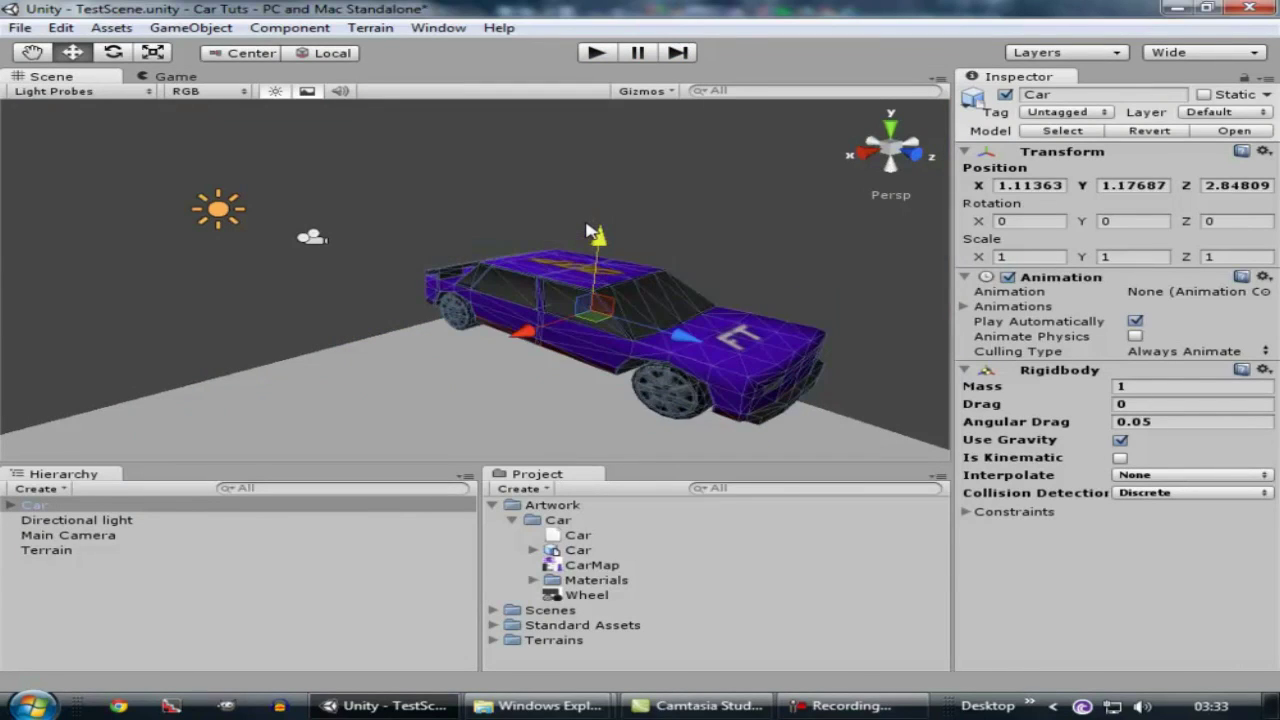
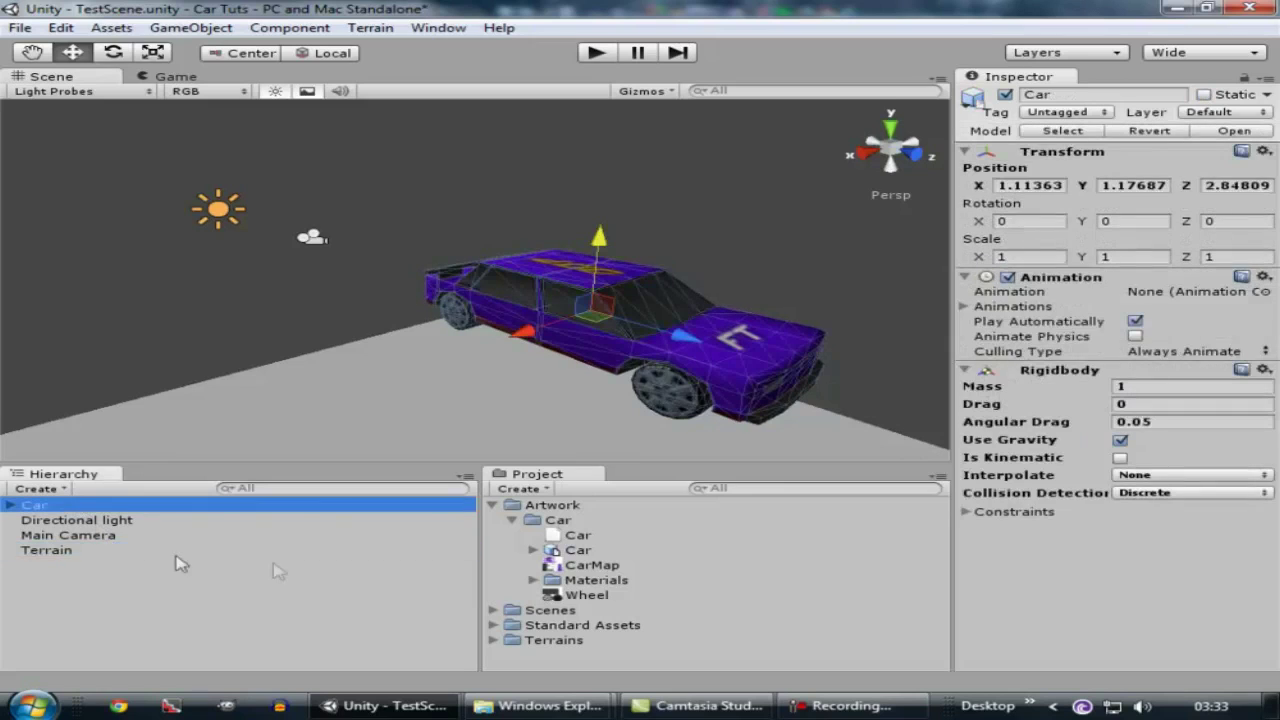
Create an empty game object at the car's location and name it ColliderBottom.
scroll(500, 360, down, 3)
scroll(500, 360, down, 1)
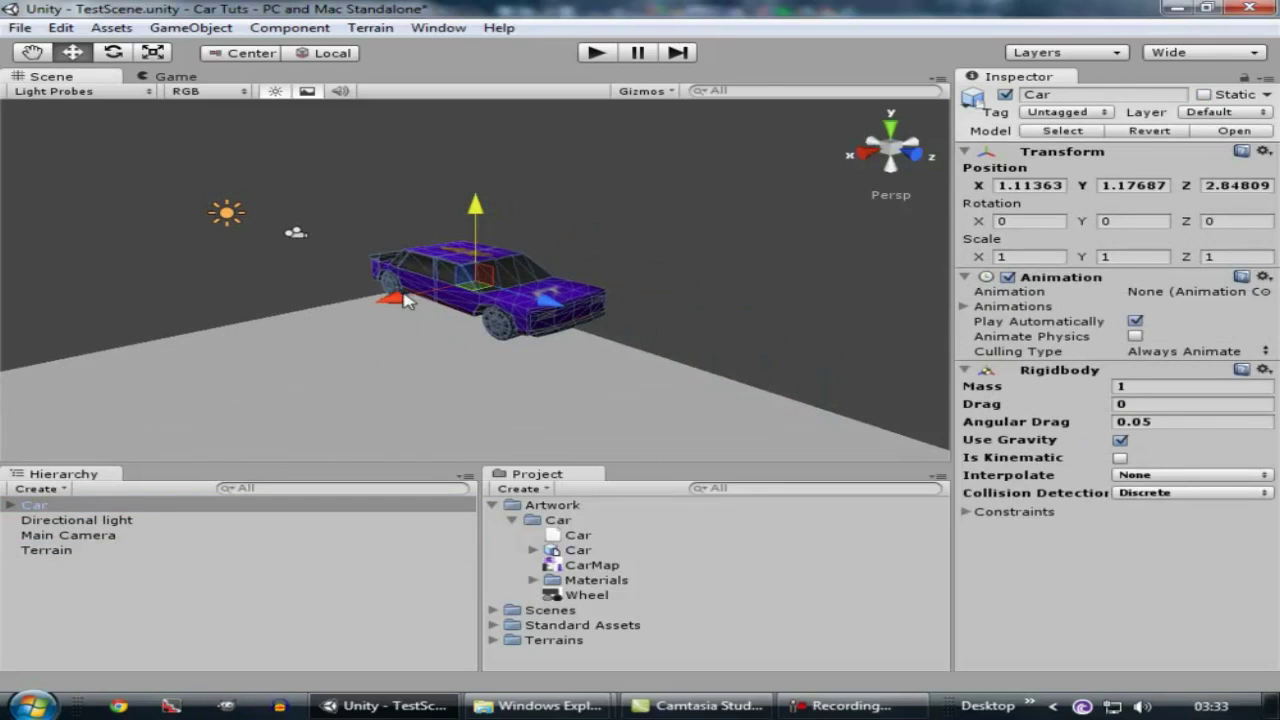
click(155, 505)
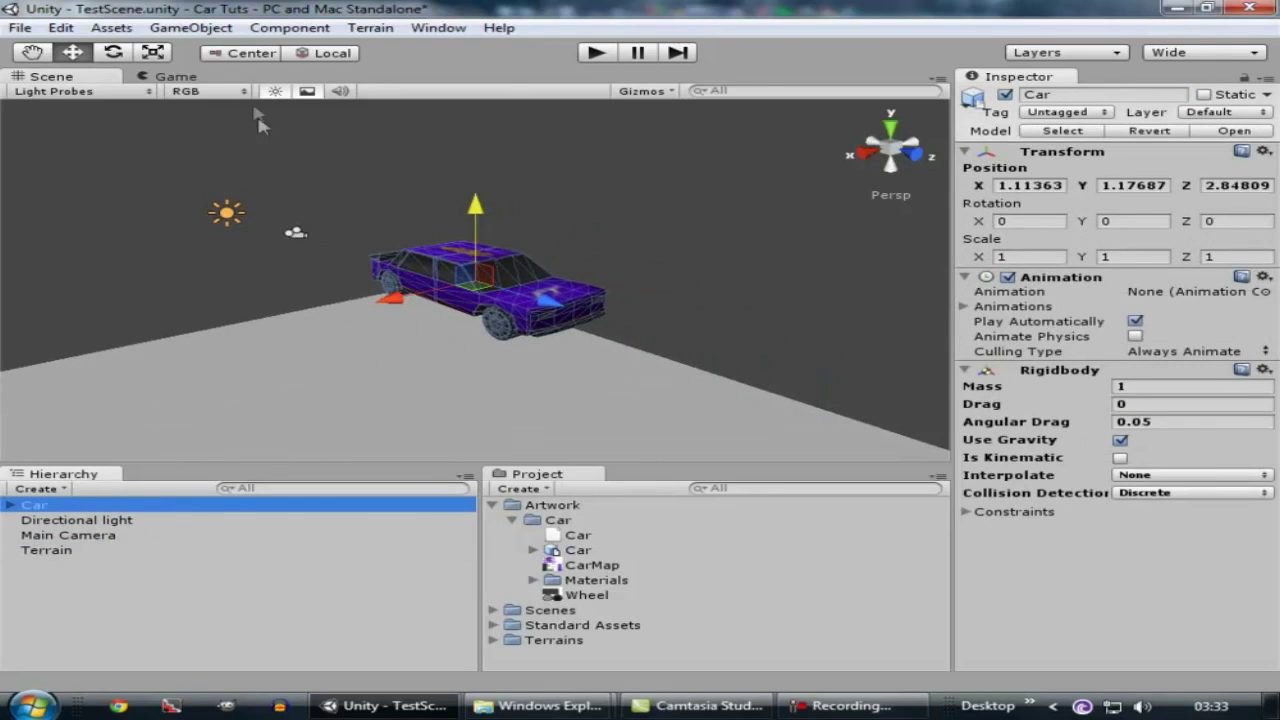
click(191, 27)
click(229, 50)
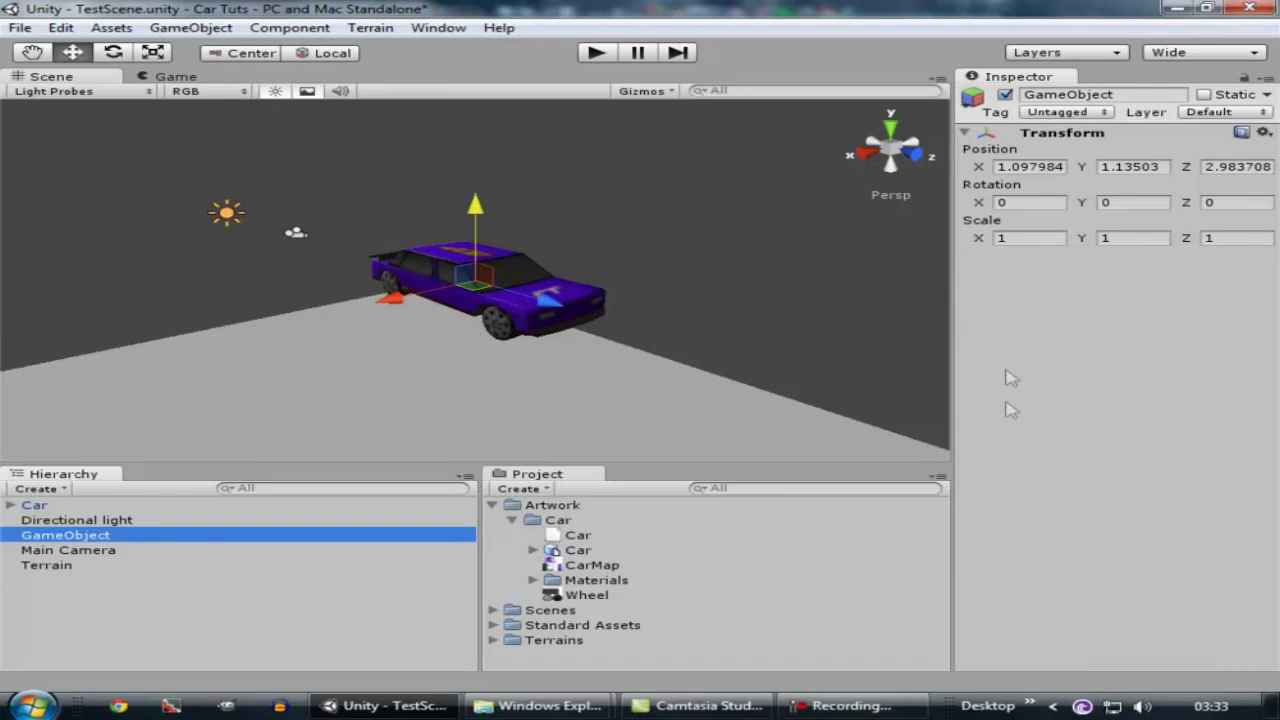
click(103, 537)
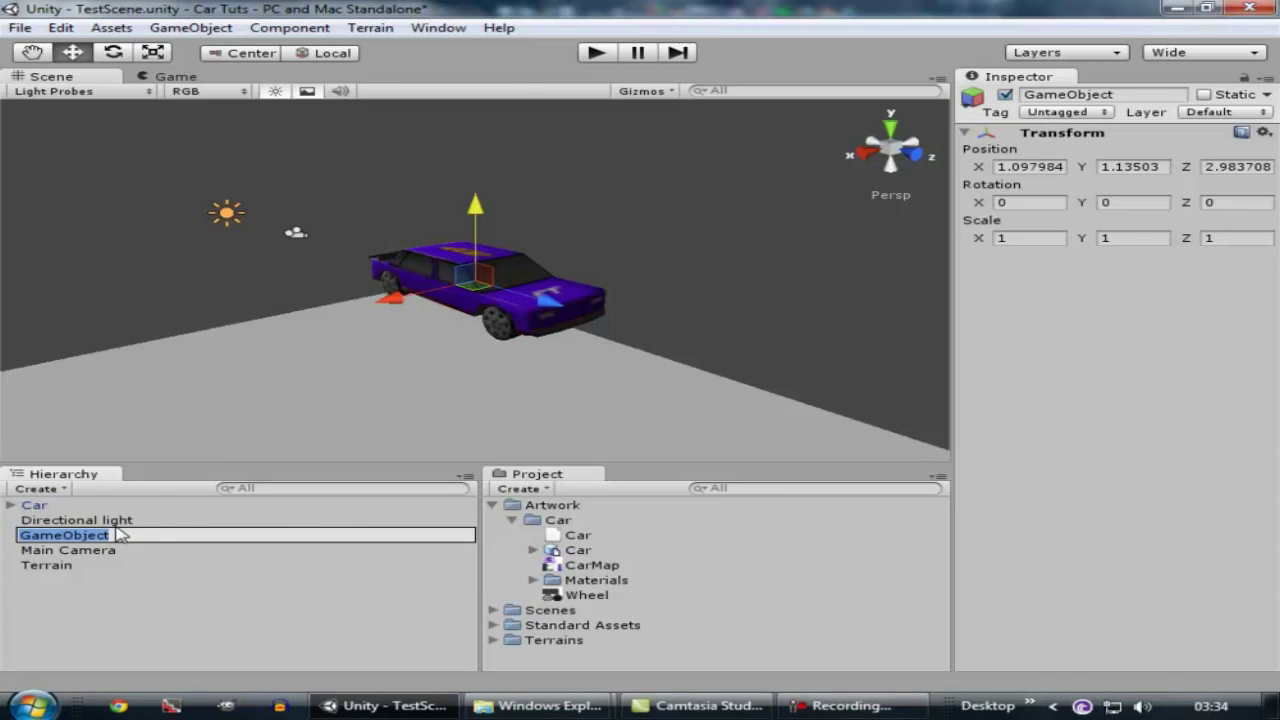
text(C)
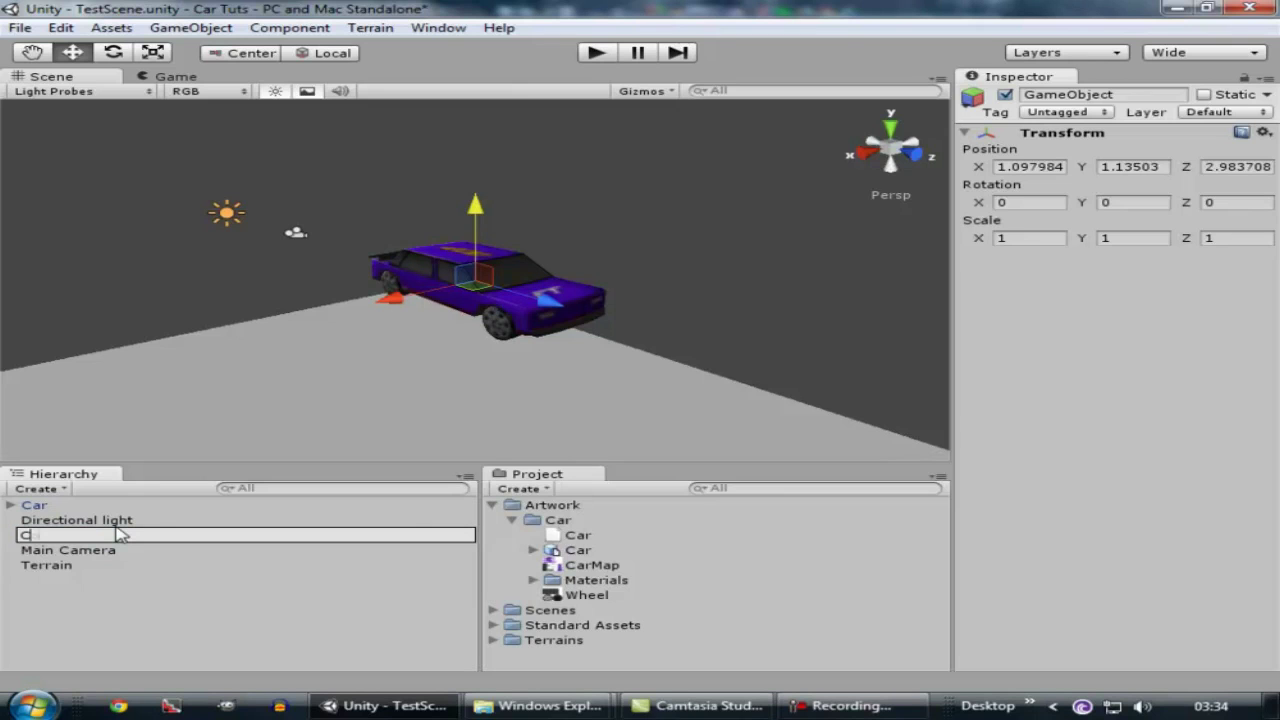
text(olliderBo)
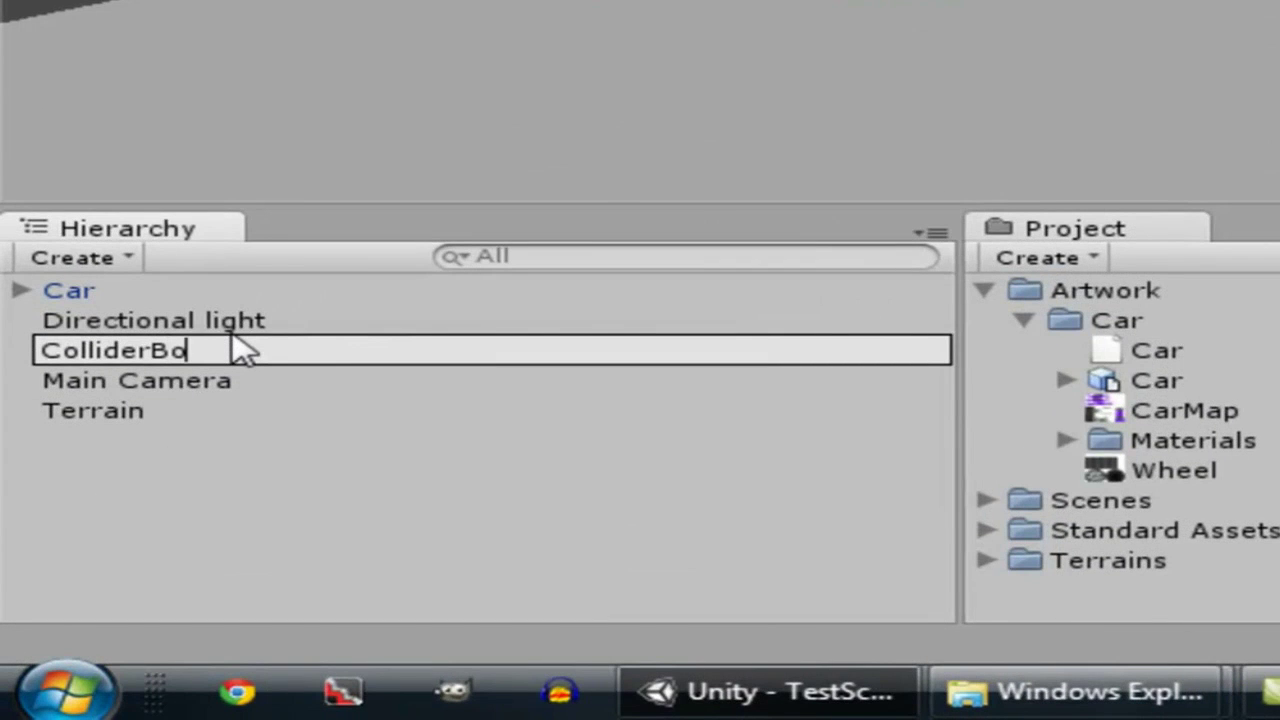
text(ttom)
key(Return)
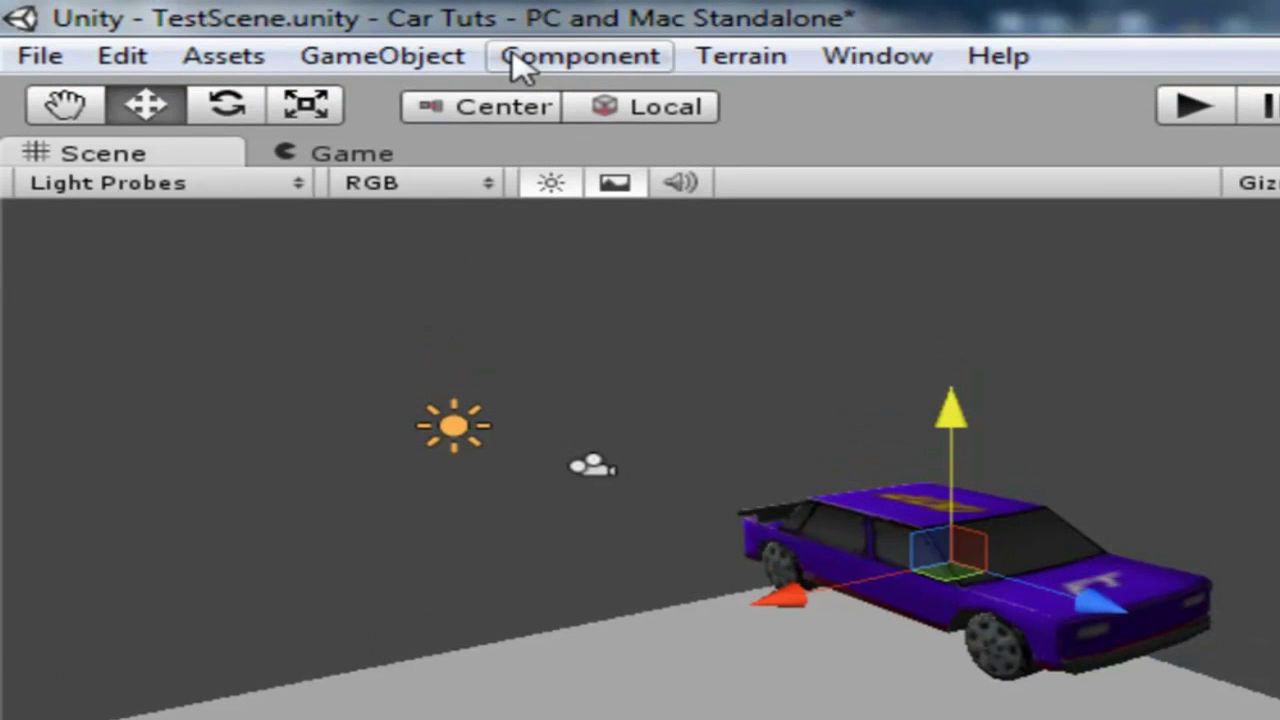
Add a Box Collider component to the ColliderBottom object.
click(520, 63)
mouse_move(650, 190)
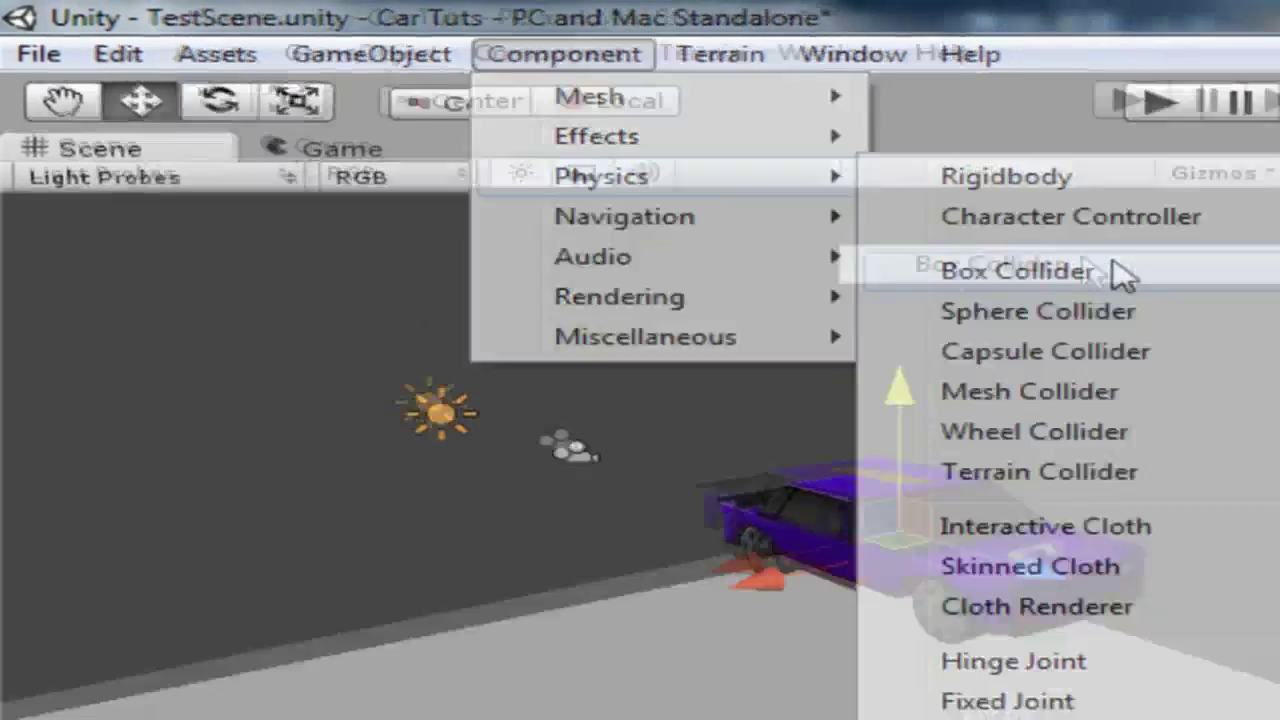
click(1135, 280)
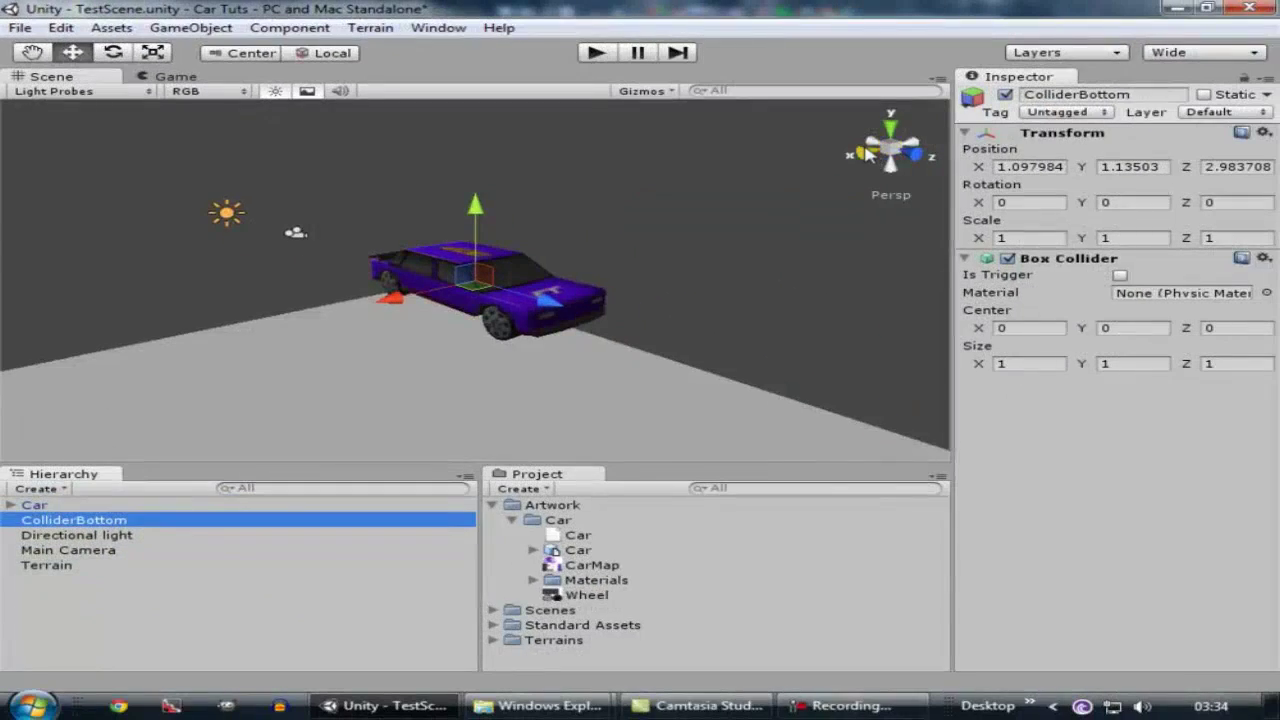
From the top view, scale ColliderBottom to about X 2.1 and Z 5.36 to cover the car's width and length.
click(1052, 150)
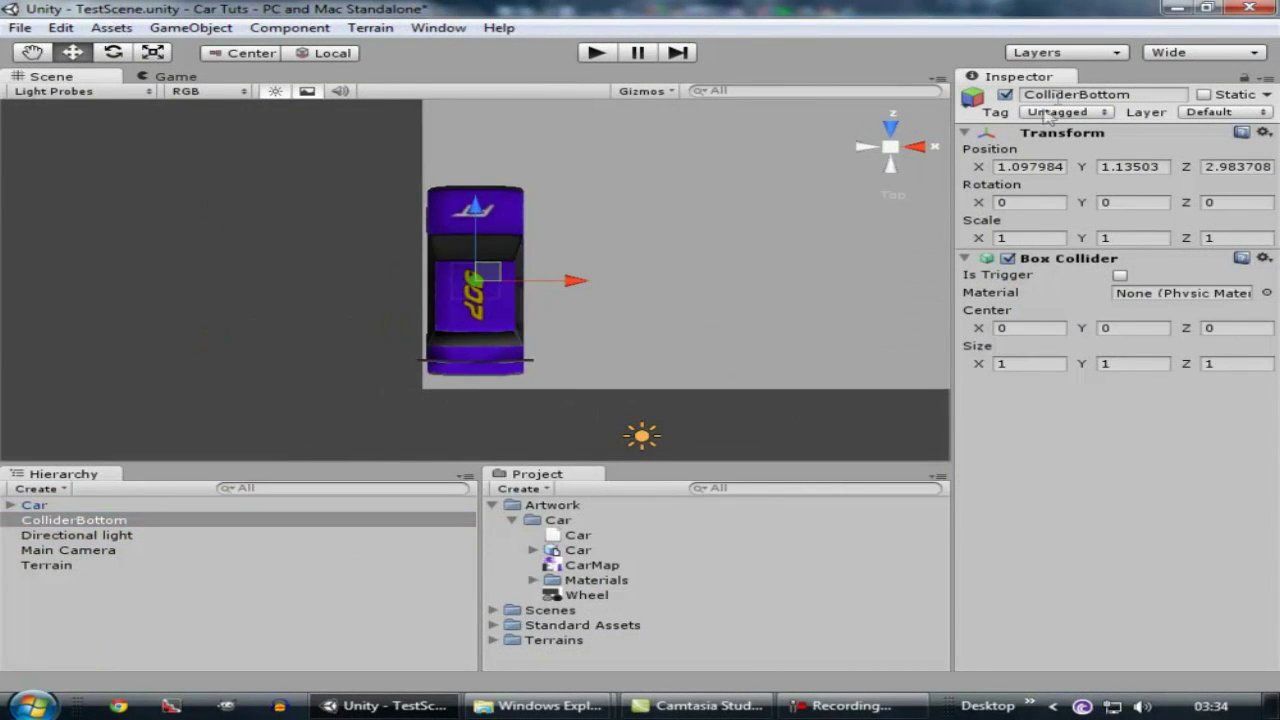
scroll(640, 313, up, 5)
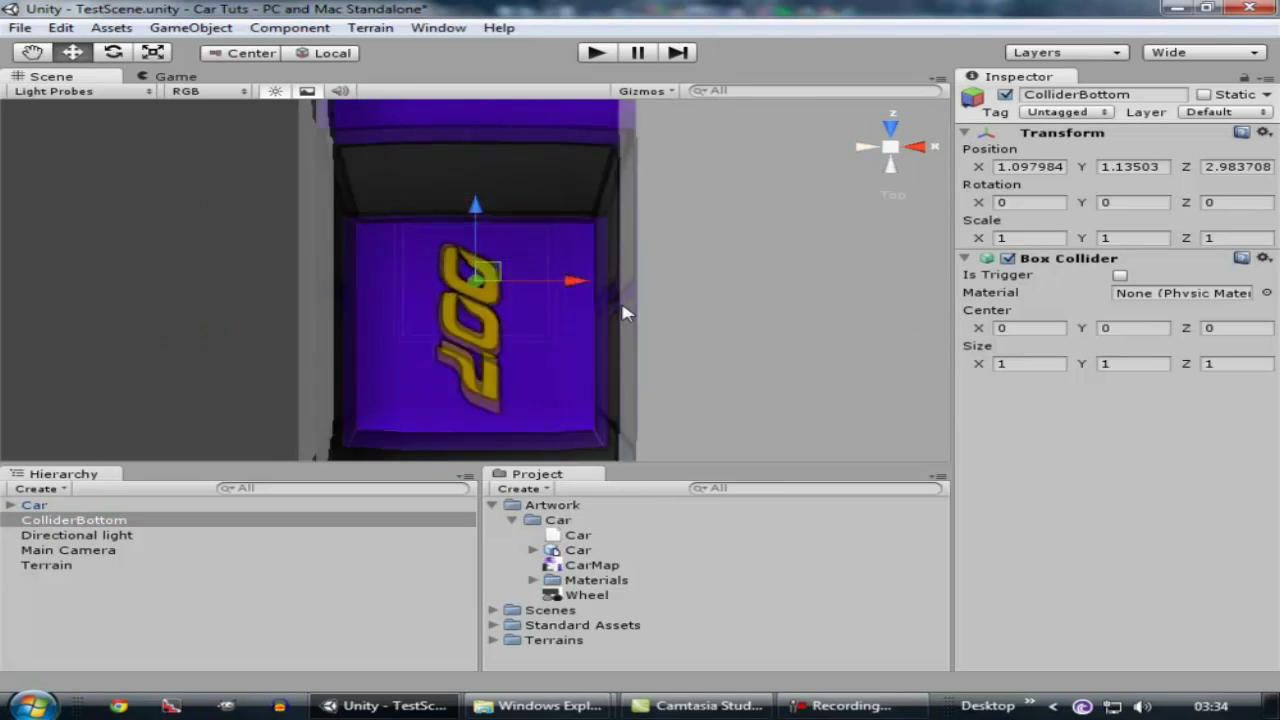
scroll(534, 220, down, 3)
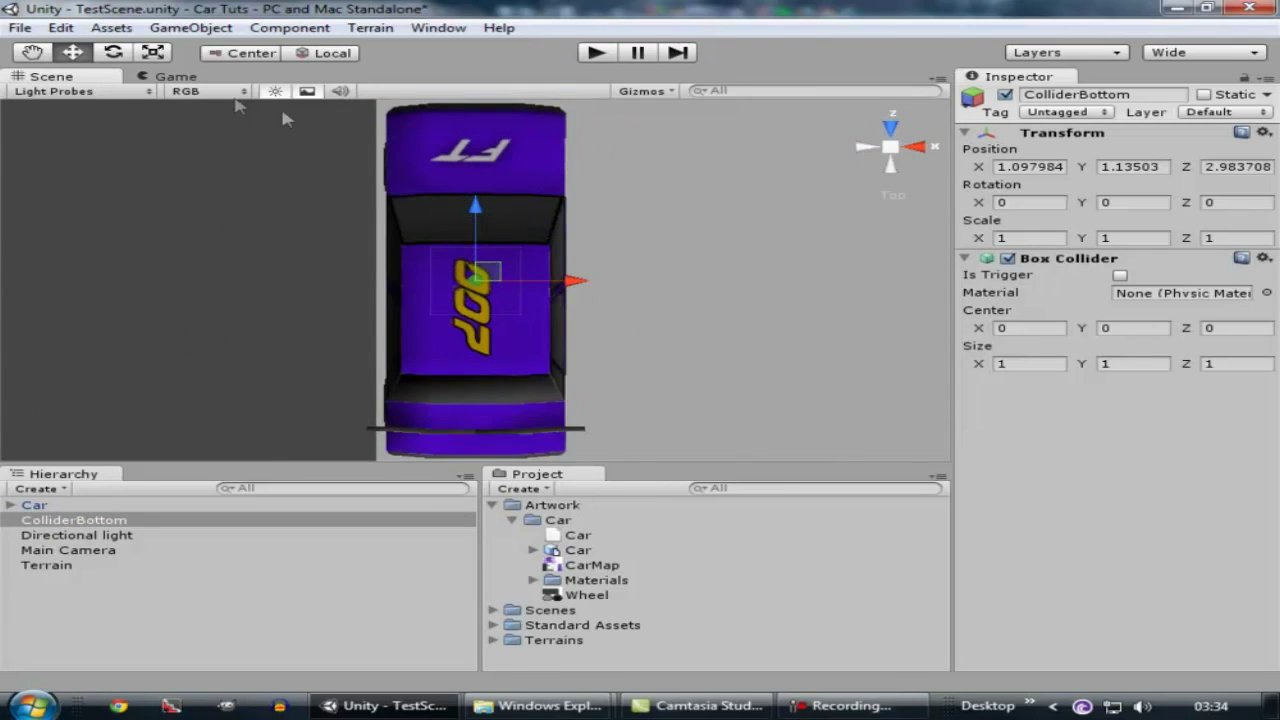
click(155, 54)
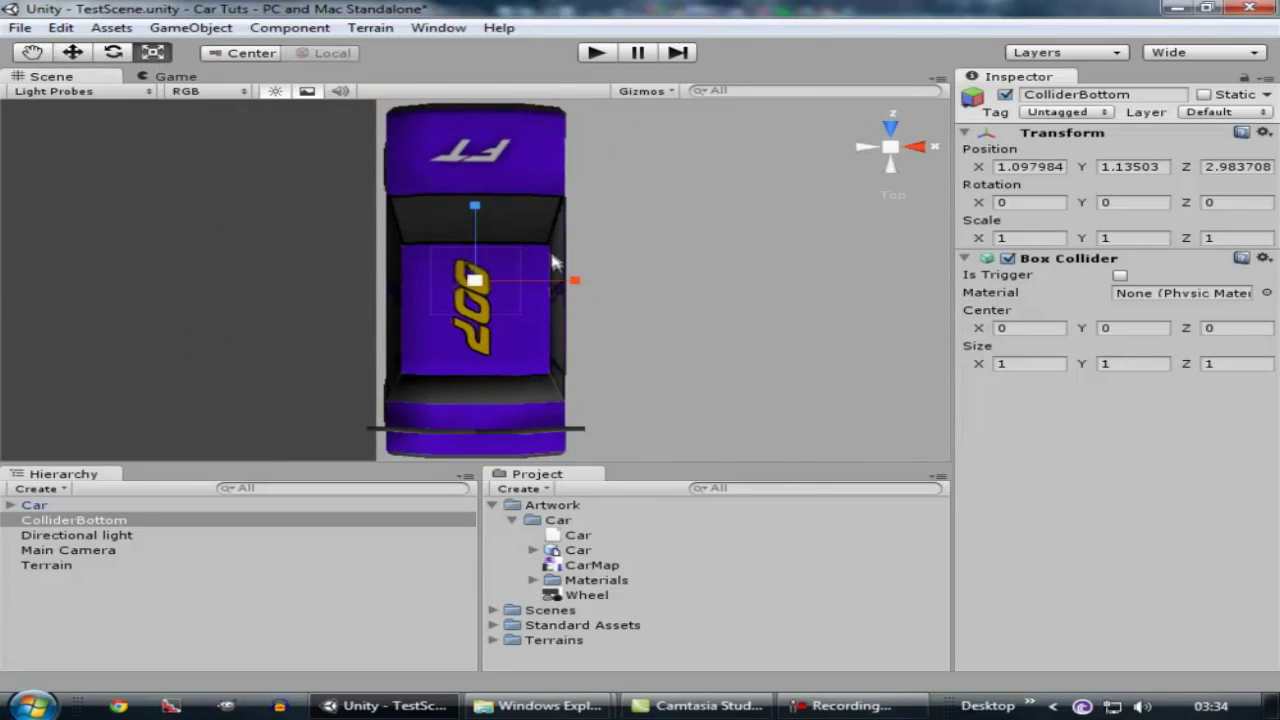
drag(568, 282, 684, 288)
scroll(680, 210, down, 2)
scroll(676, 210, down, 1)
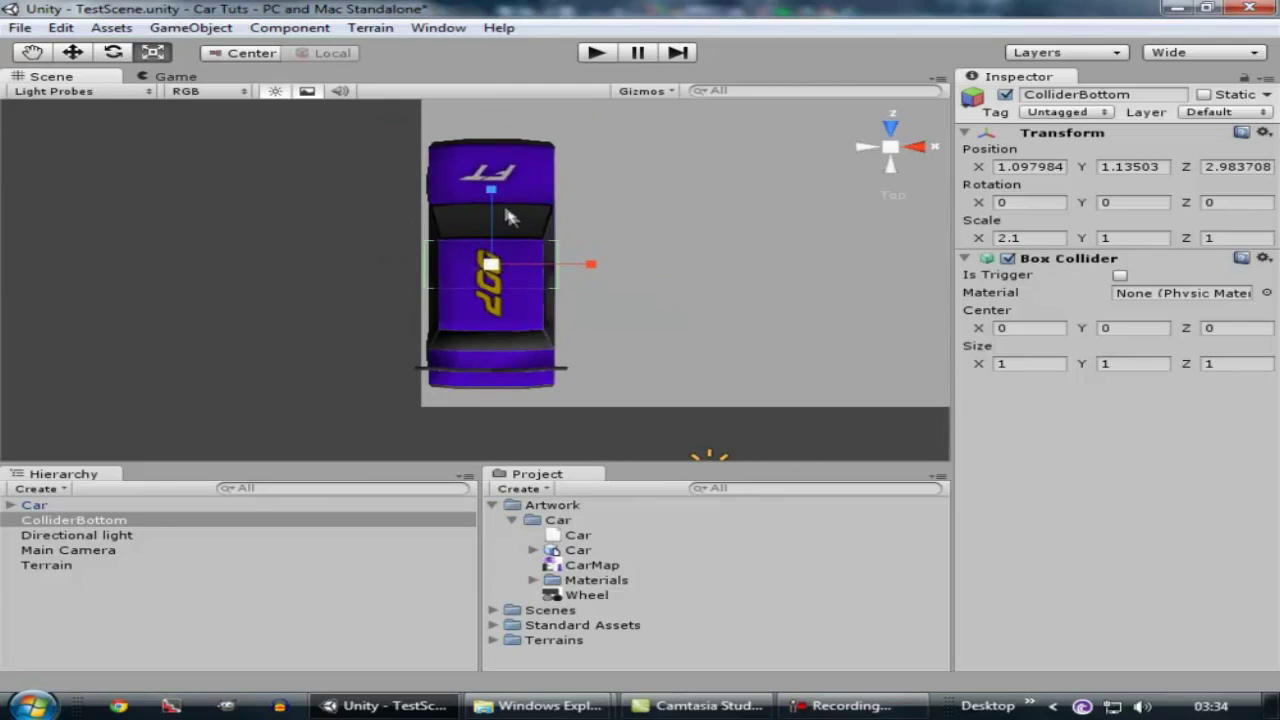
drag(491, 198, 586, 576)
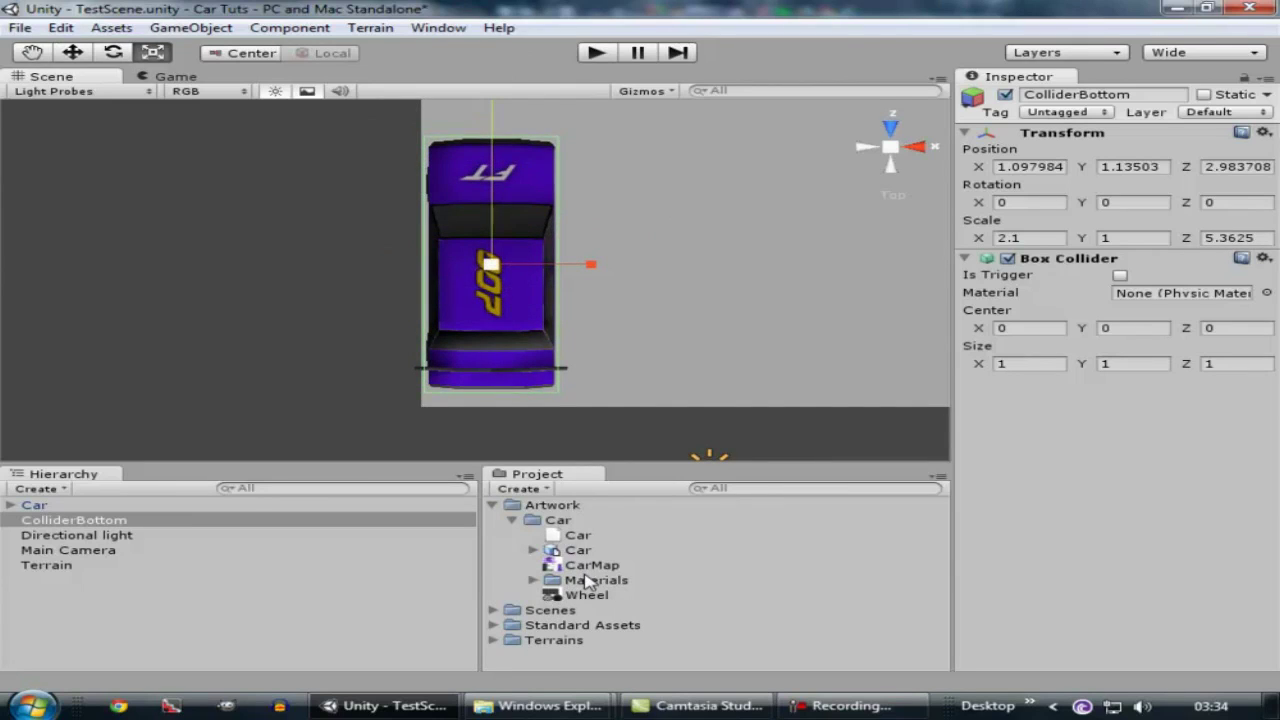
From the side view, scale ColliderBottom's height to about Y 0.75 and lower it slightly to about Y 1.11.
click(916, 148)
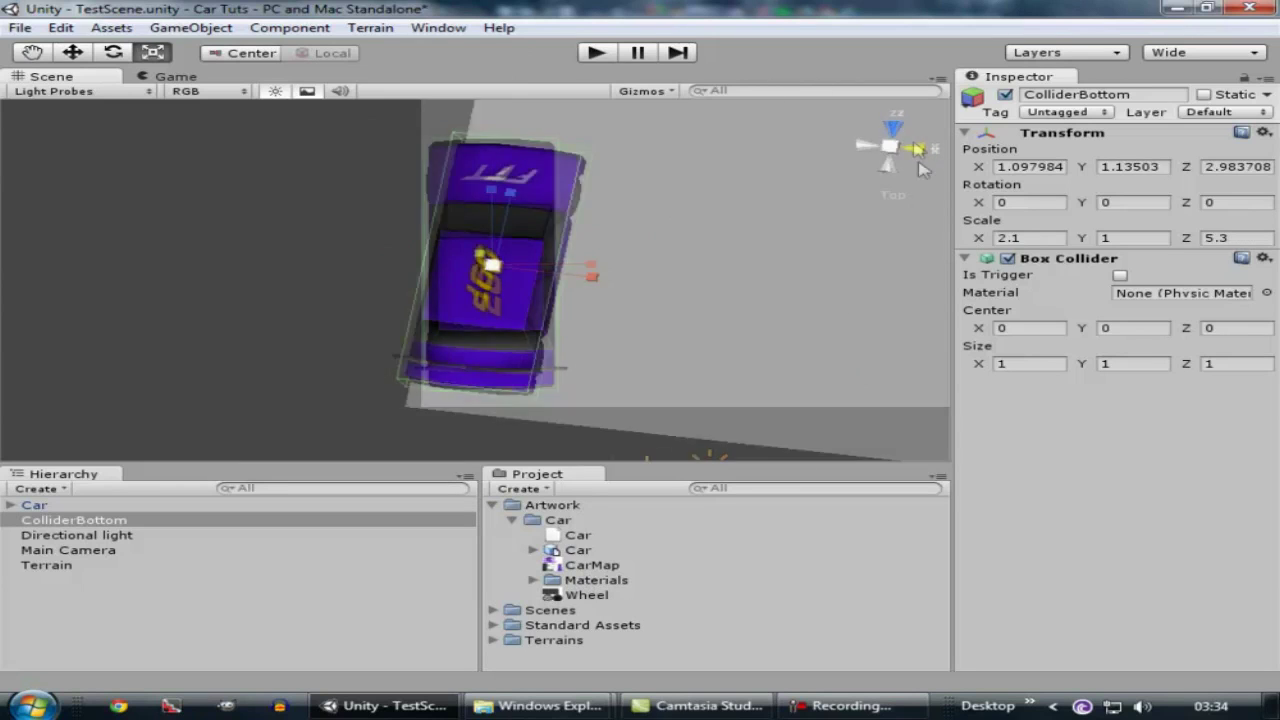
scroll(620, 334, up, 6)
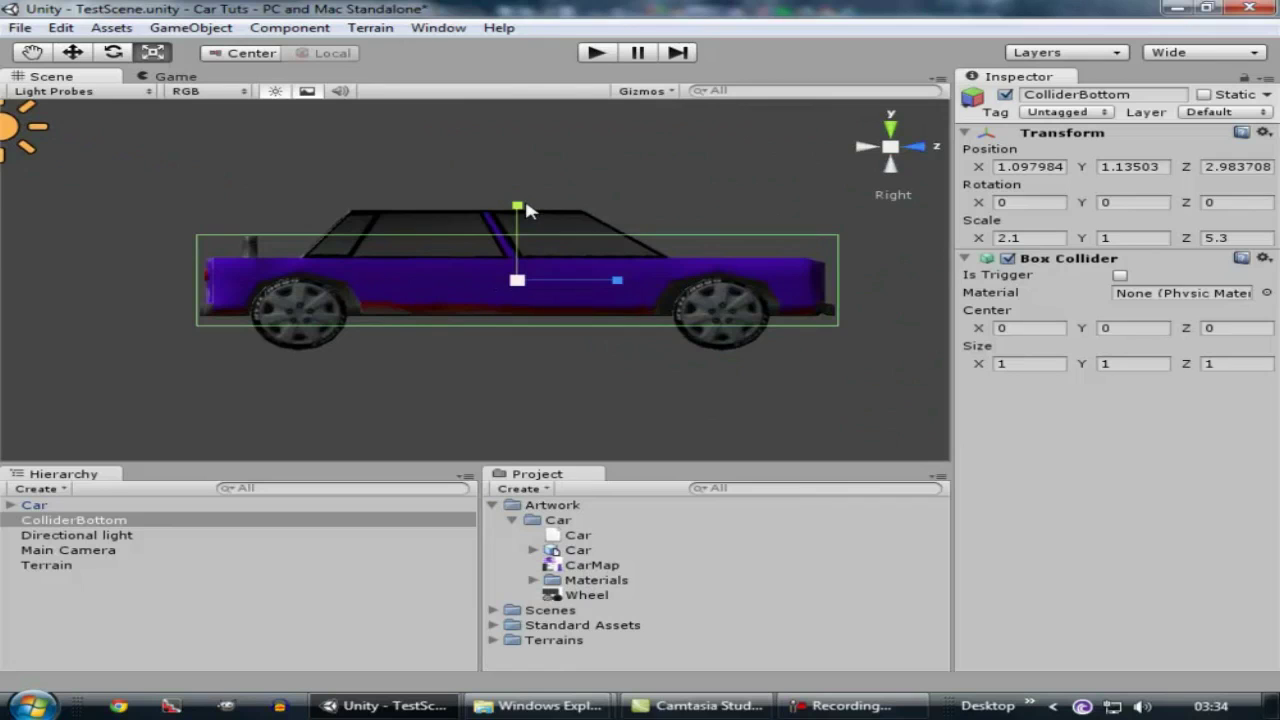
drag(519, 206, 522, 222)
click(73, 52)
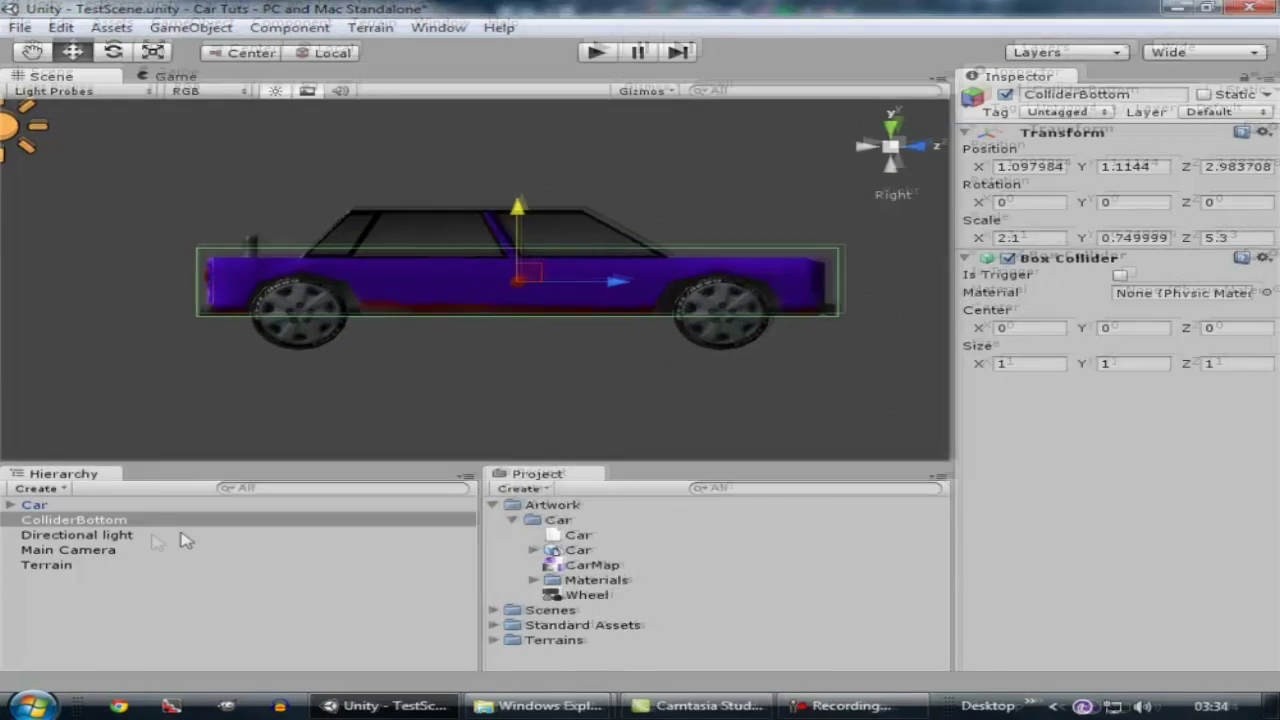
Duplicate ColliderBottom at roof level and scale the copy to about Y 0.53 and Z 2.85 to match the cabin.
right_click(97, 520)
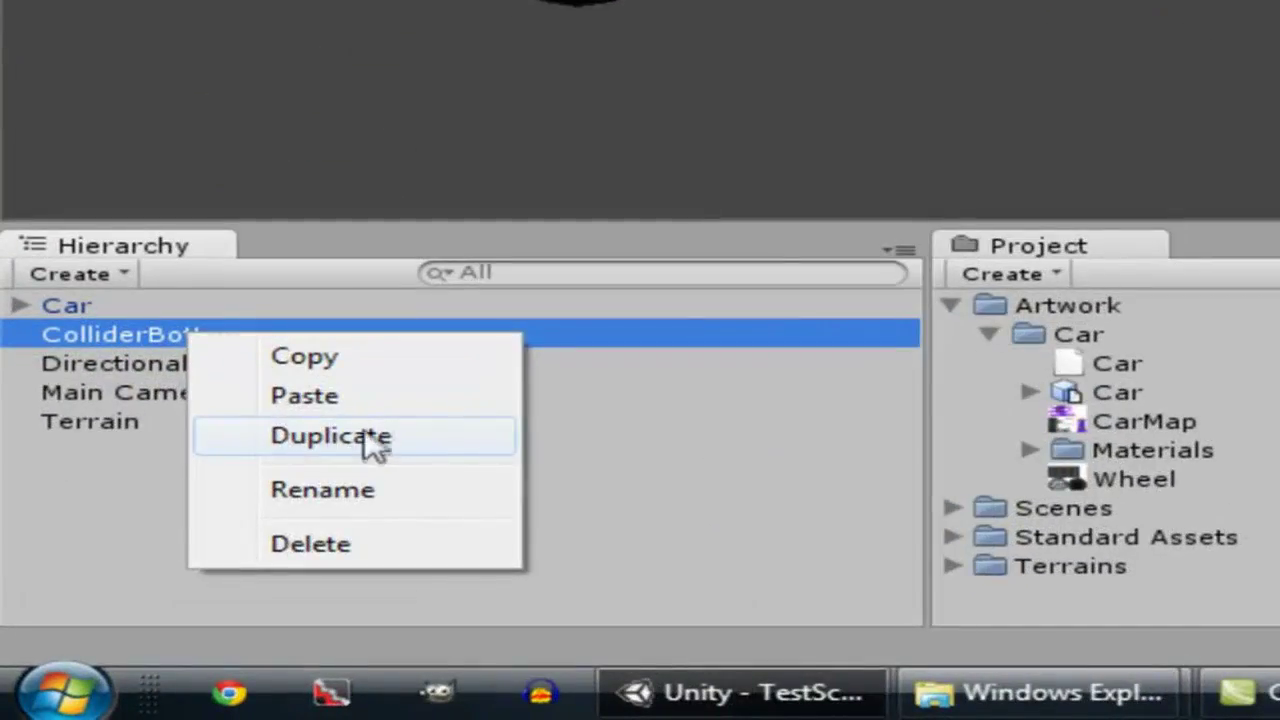
click(375, 437)
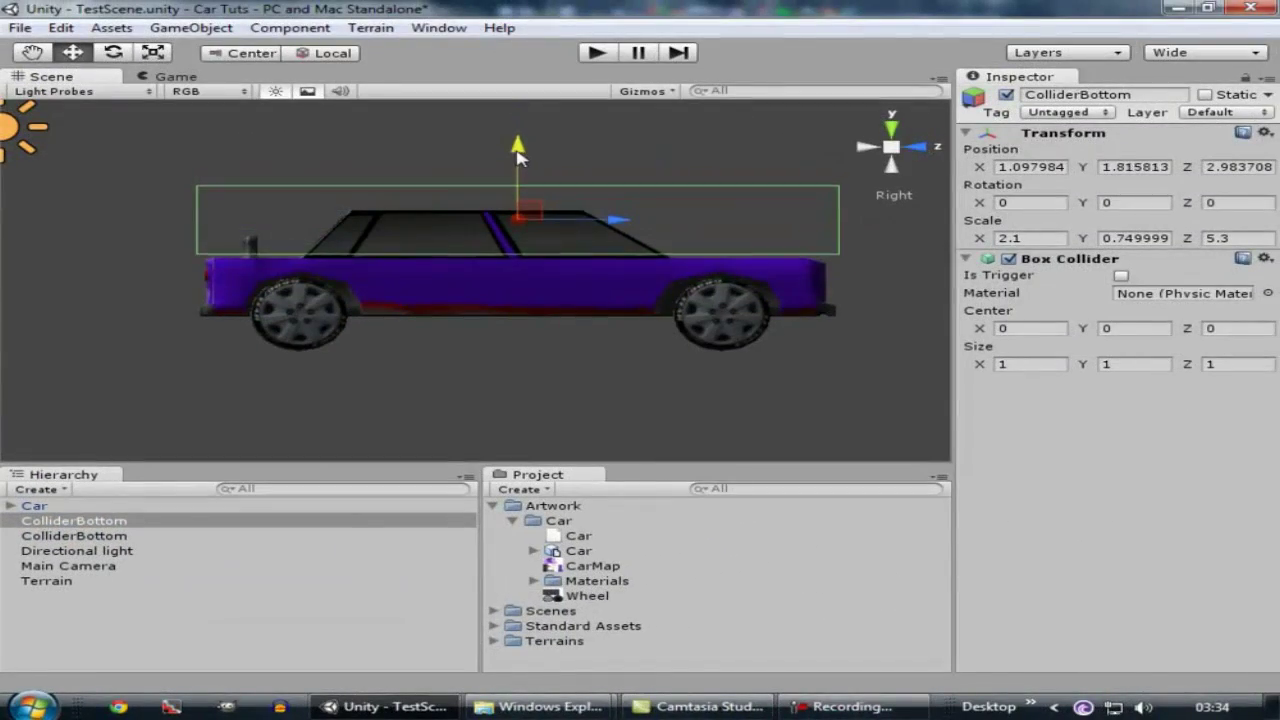
key(r)
drag(591, 224, 545, 214)
drag(518, 147, 520, 183)
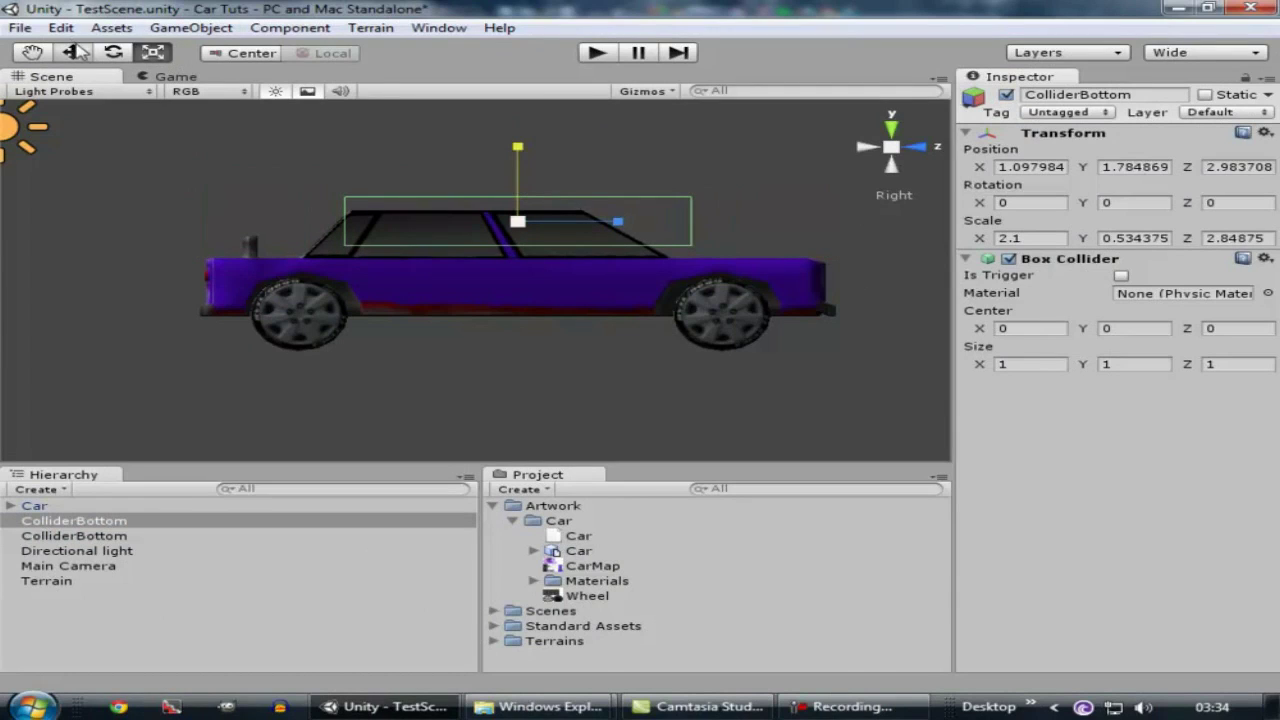
Position the duplicated collider over the car's cabin at about Y 1.64 and Z 2.63.
key(w)
drag(615, 222, 575, 226)
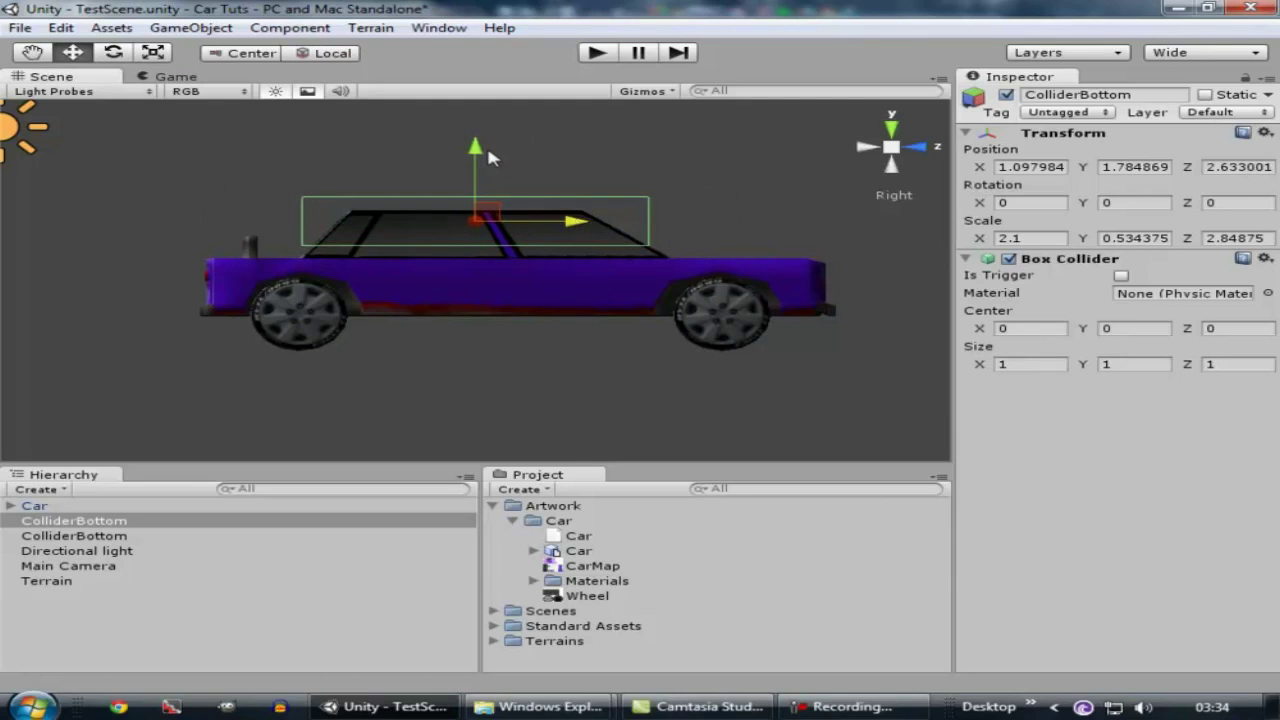
drag(486, 143, 490, 166)
Rename the duplicated cabin collider as ColliderTop.
click(156, 522)
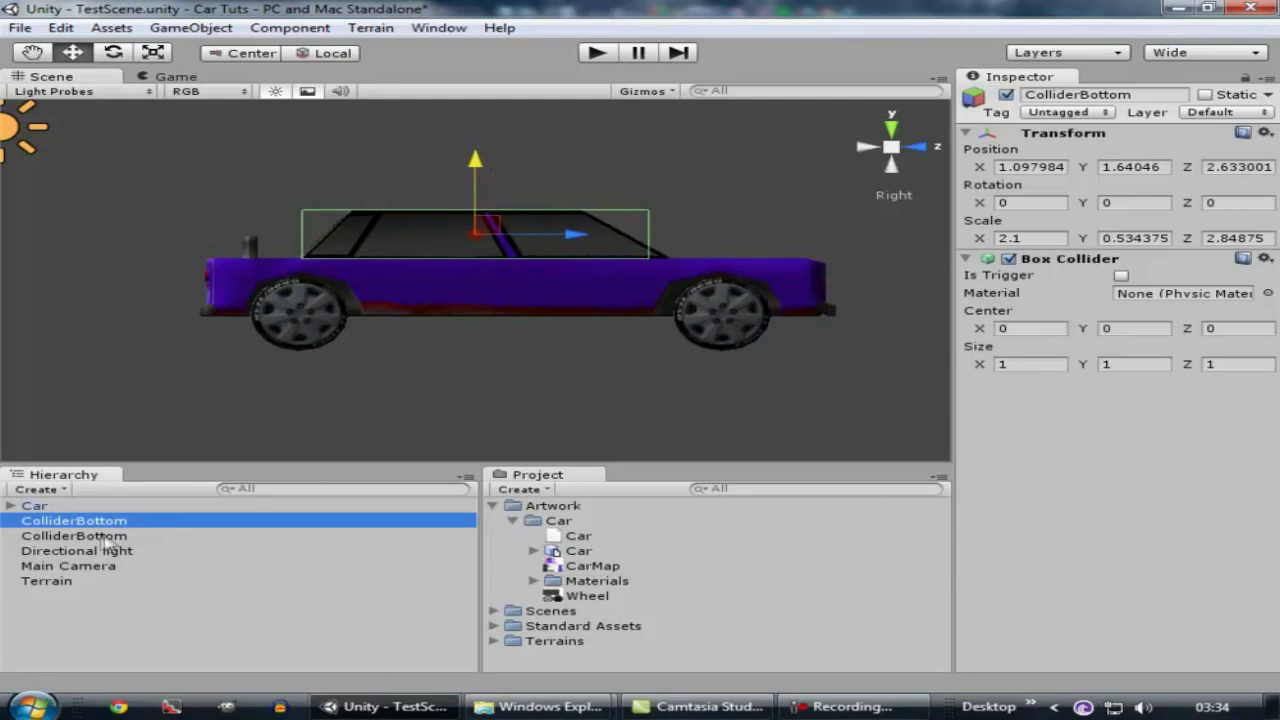
key(F2)
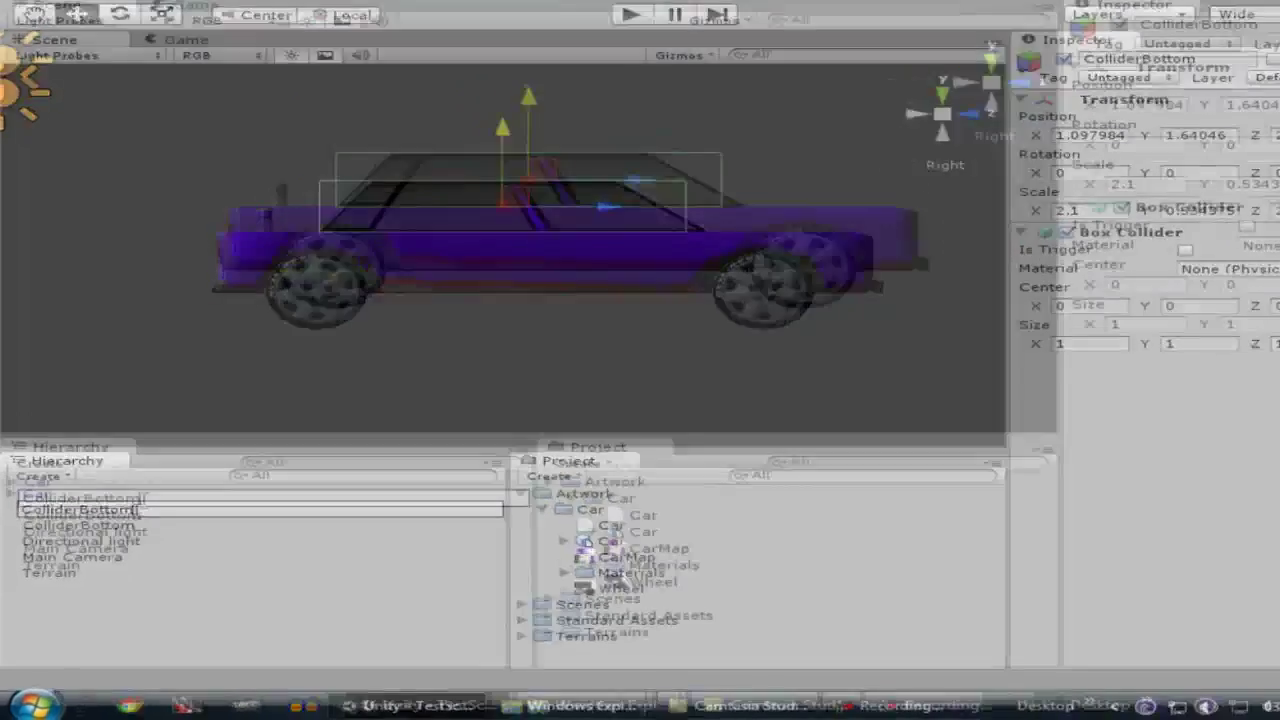
key(BackSpace)
key(BackSpace)
key(BackSpace)
key(BackSpace)
key(BackSpace)
key(BackSpace)
text(T)
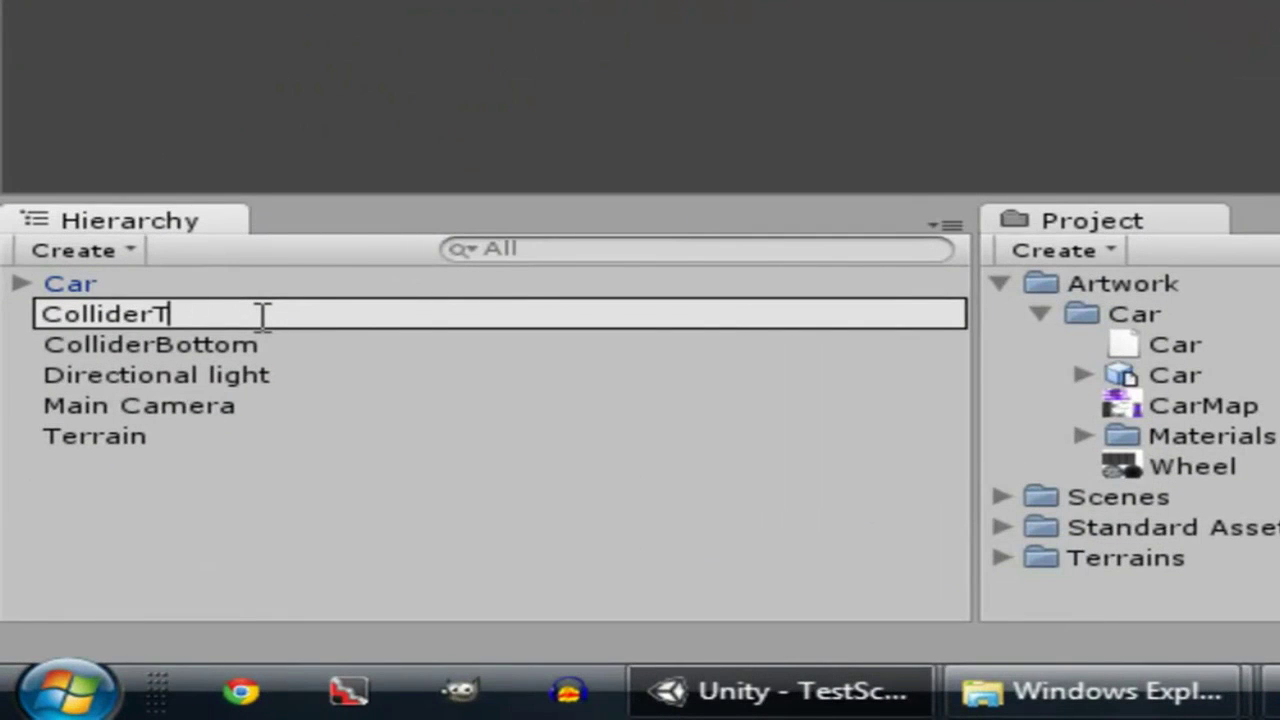
text(op)
key(Return)
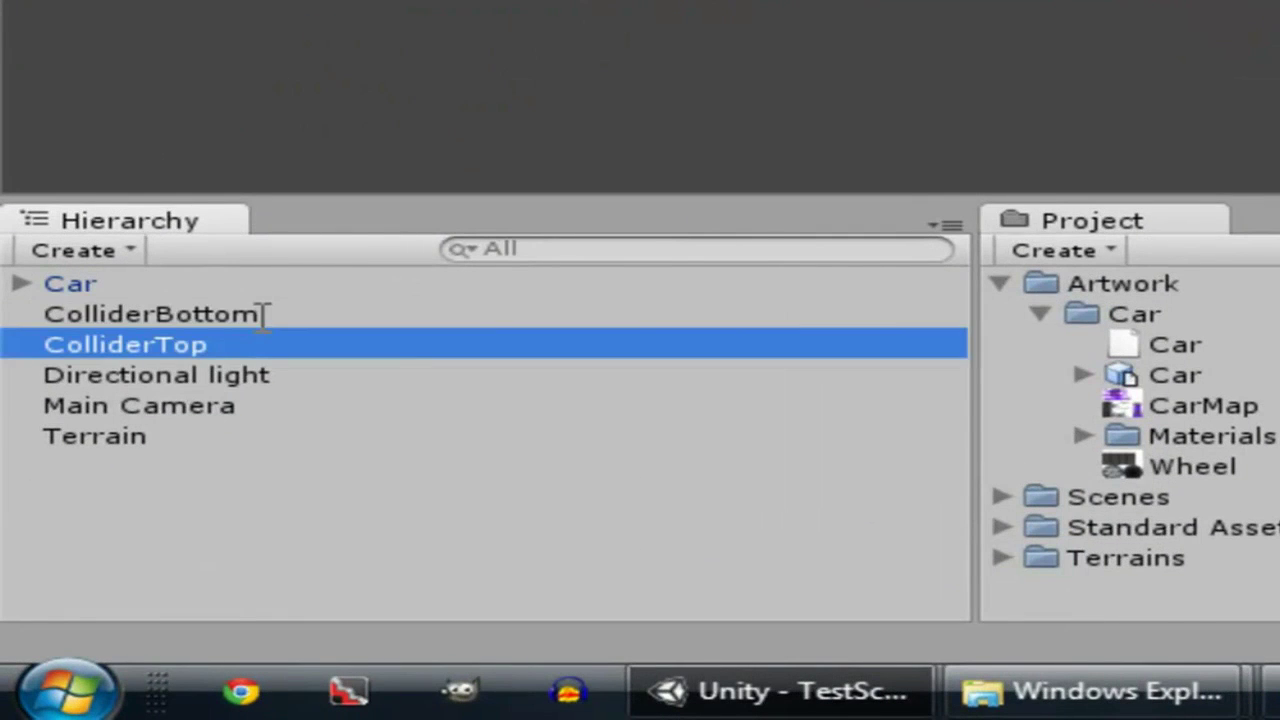
Make ColliderBottom and ColliderTop children of the Car object.
drag(274, 354, 120, 290)
click(250, 340)
shift+click(249, 320)
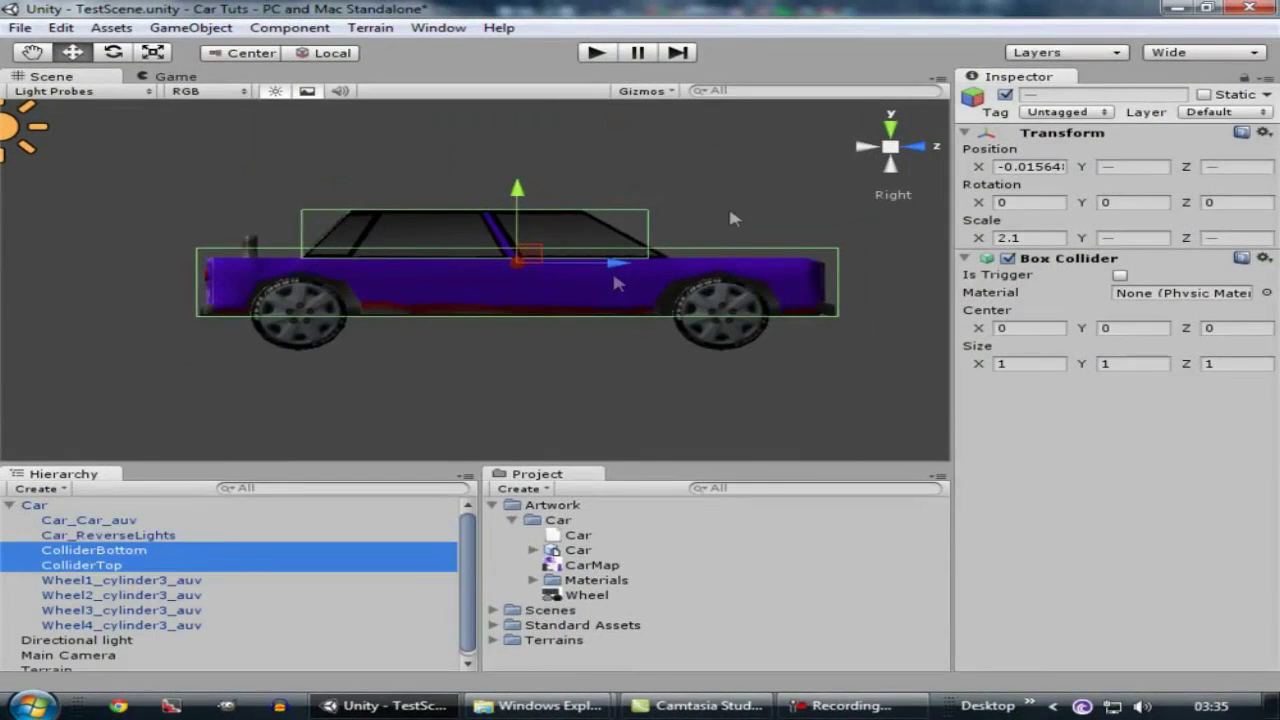
Check the colliders from above and in perspective, then run the scene to test the car and stop it.
middle_drag(879, 168, 862, 170)
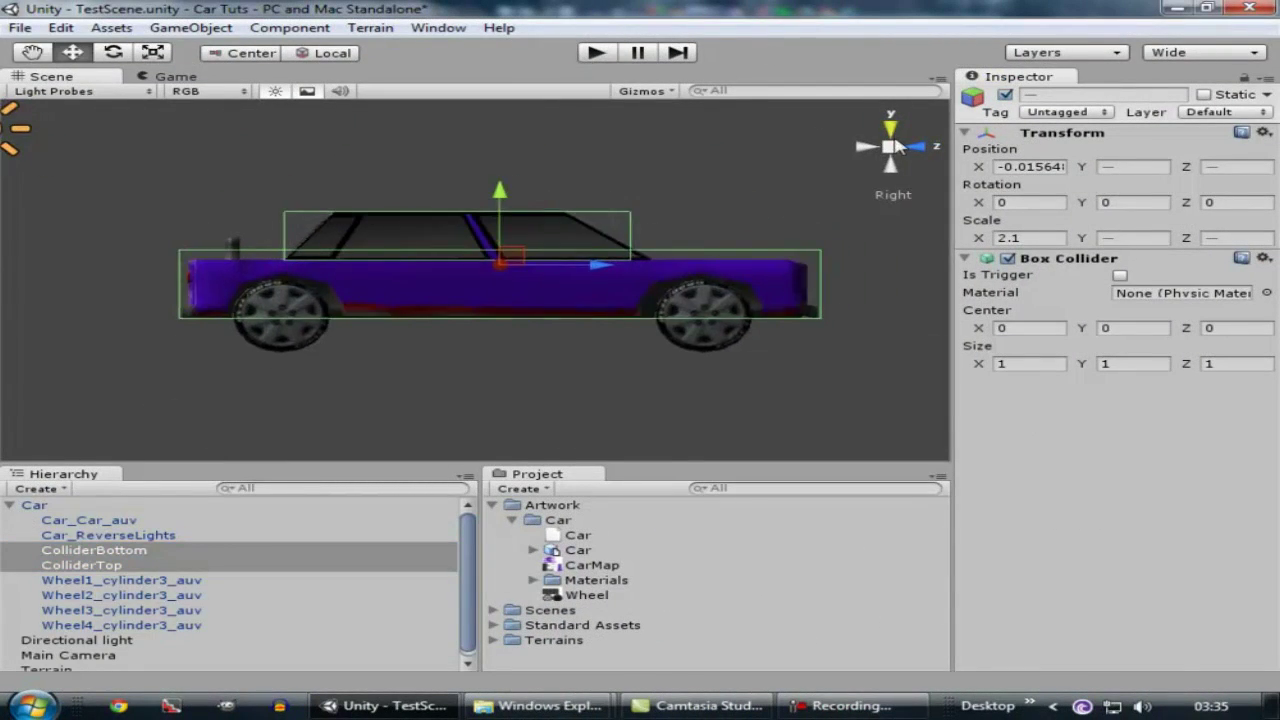
click(890, 127)
click(889, 148)
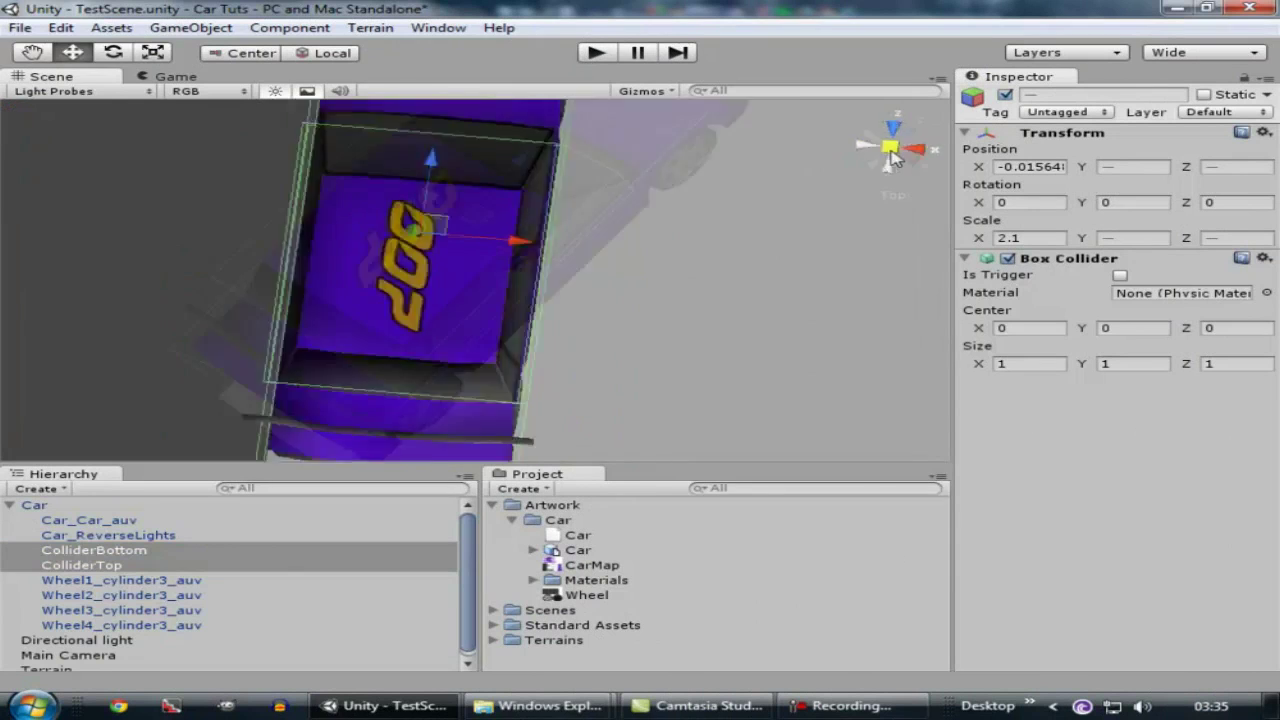
alt+drag(892, 157, 686, 292)
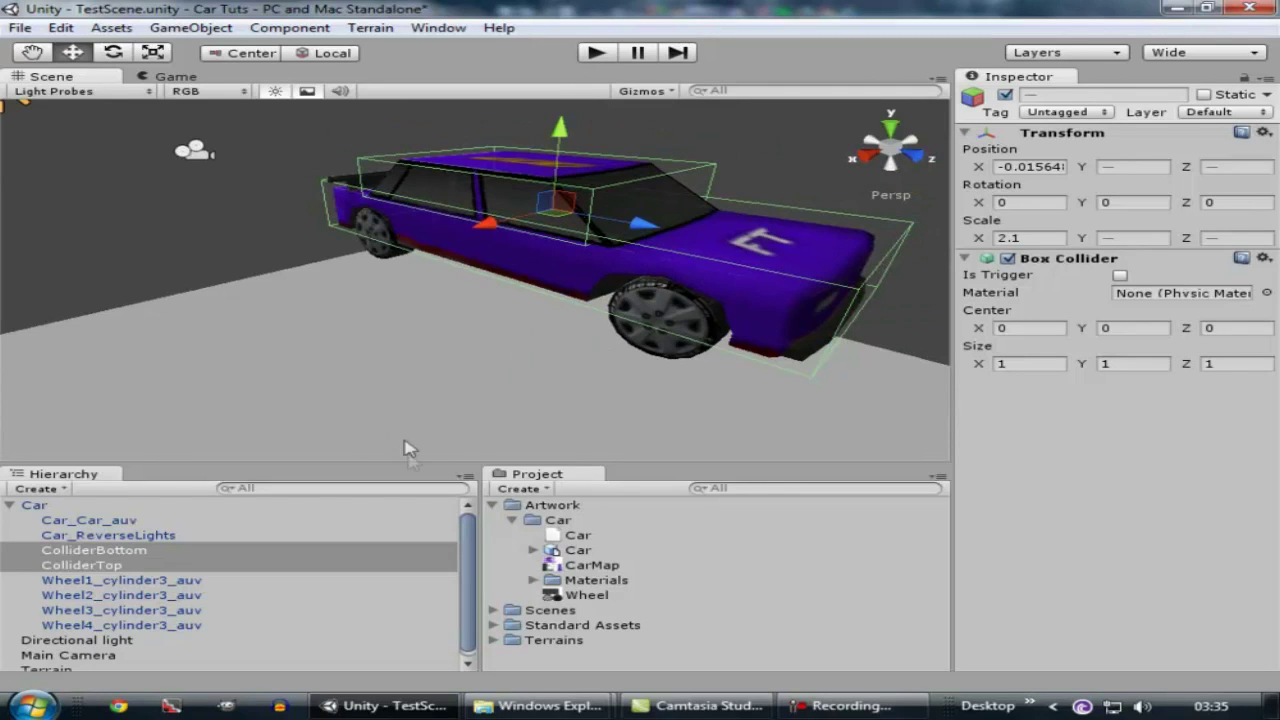
click(597, 53)
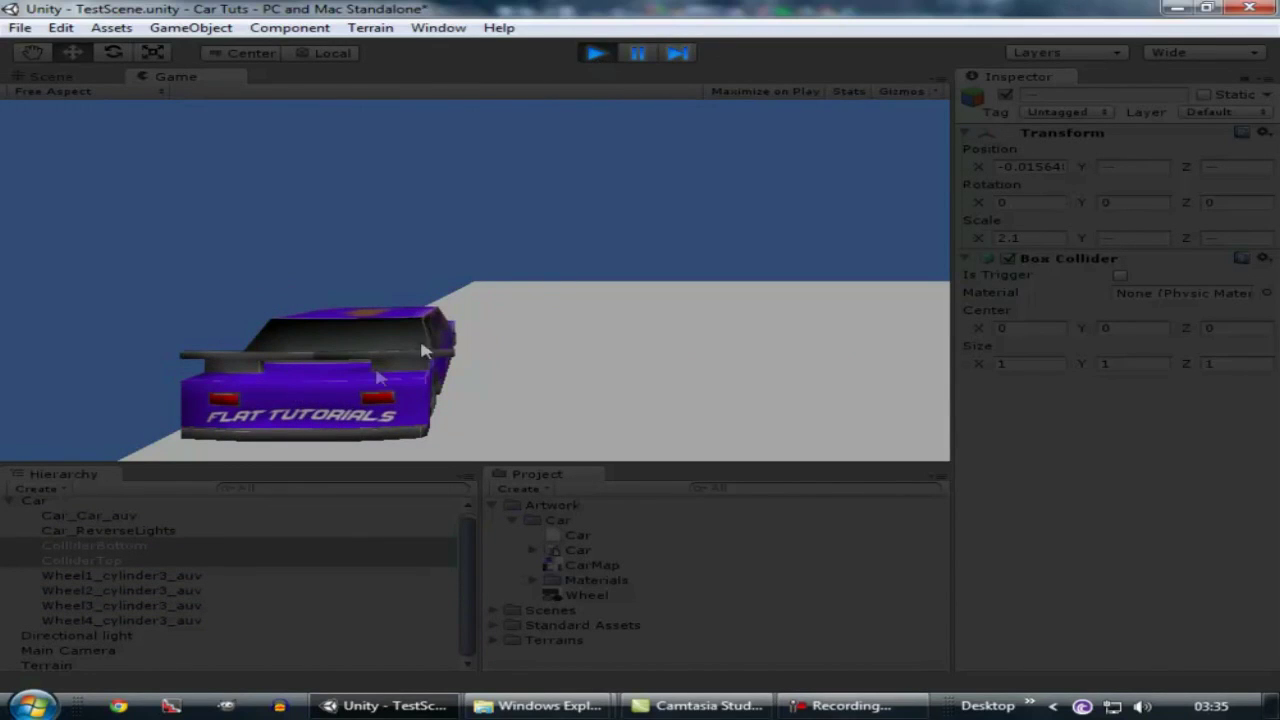
click(595, 55)
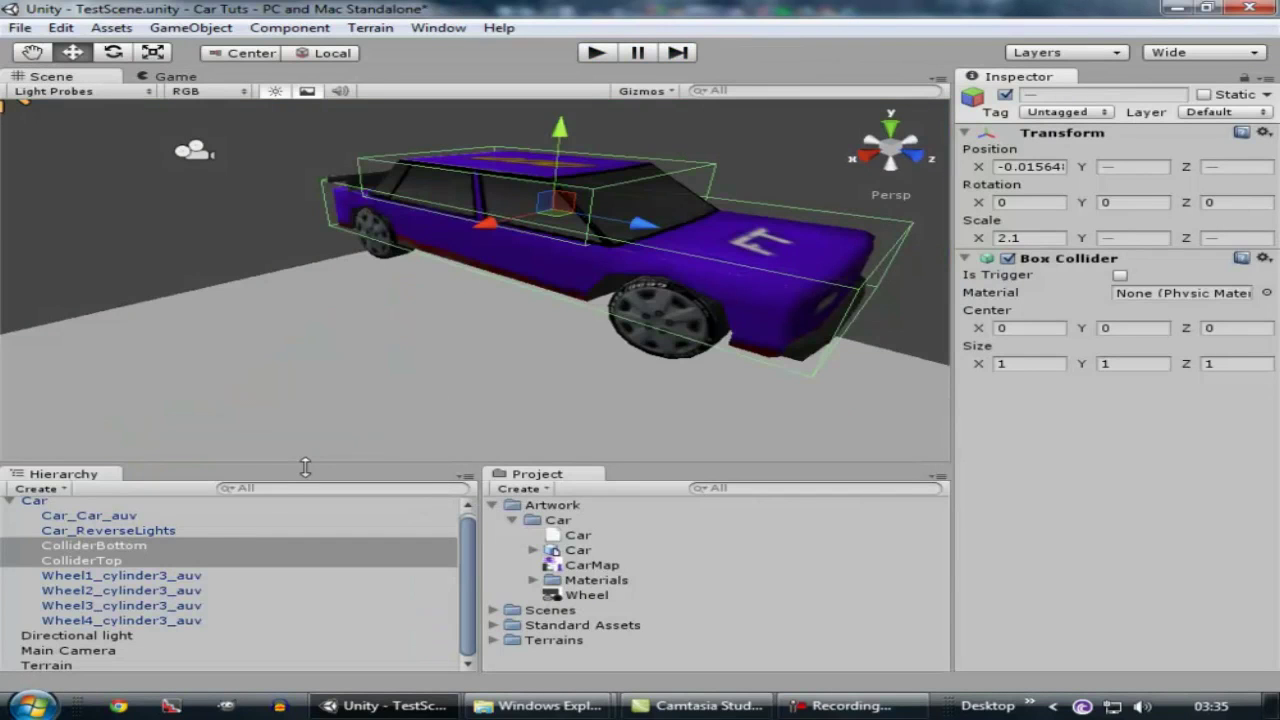
Run the scene again, inspect how the car rests on the terrain in the Scene view, and stop it.
middle_drag(555, 365, 630, 80)
scroll(457, 281, down, 2)
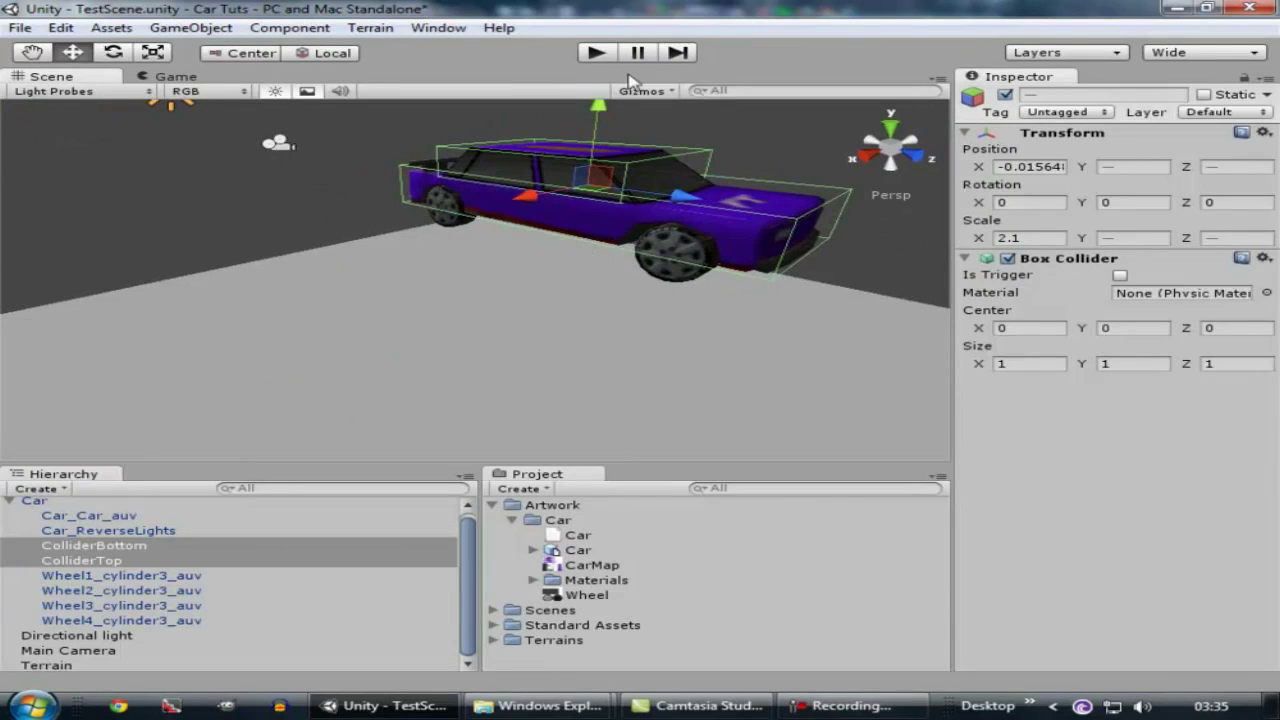
click(595, 55)
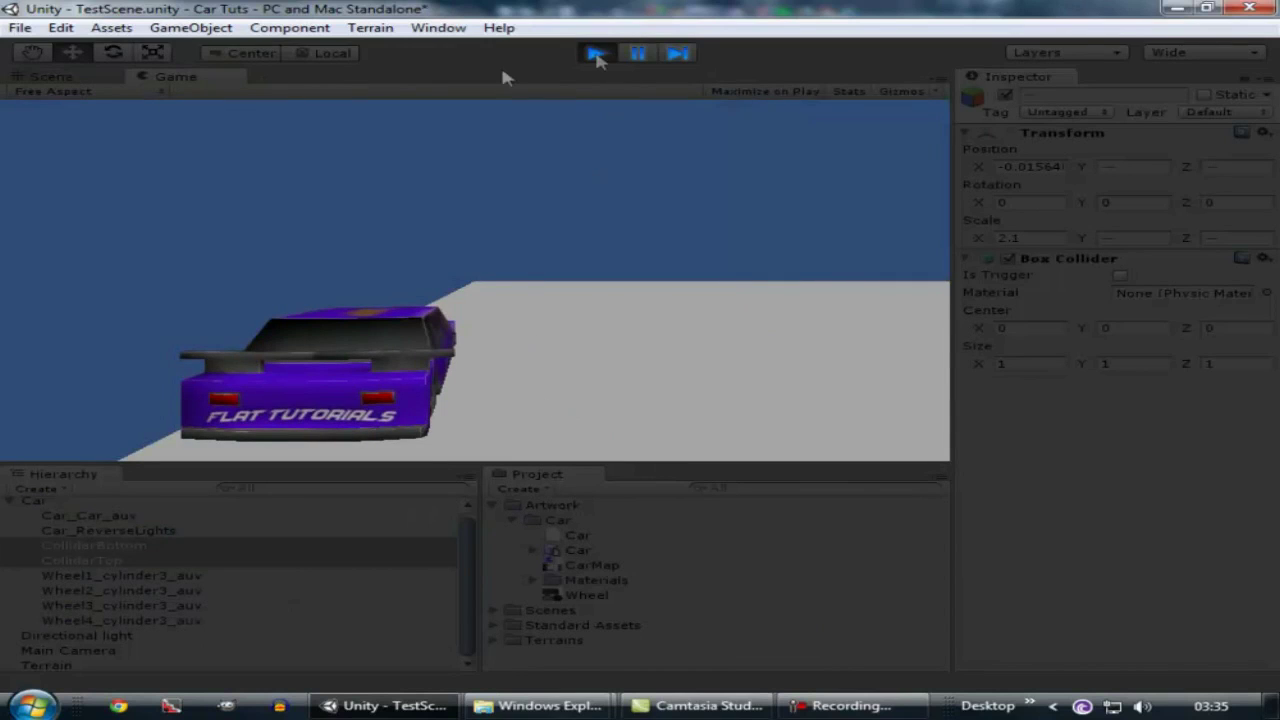
click(58, 78)
alt+drag(677, 320, 525, 310)
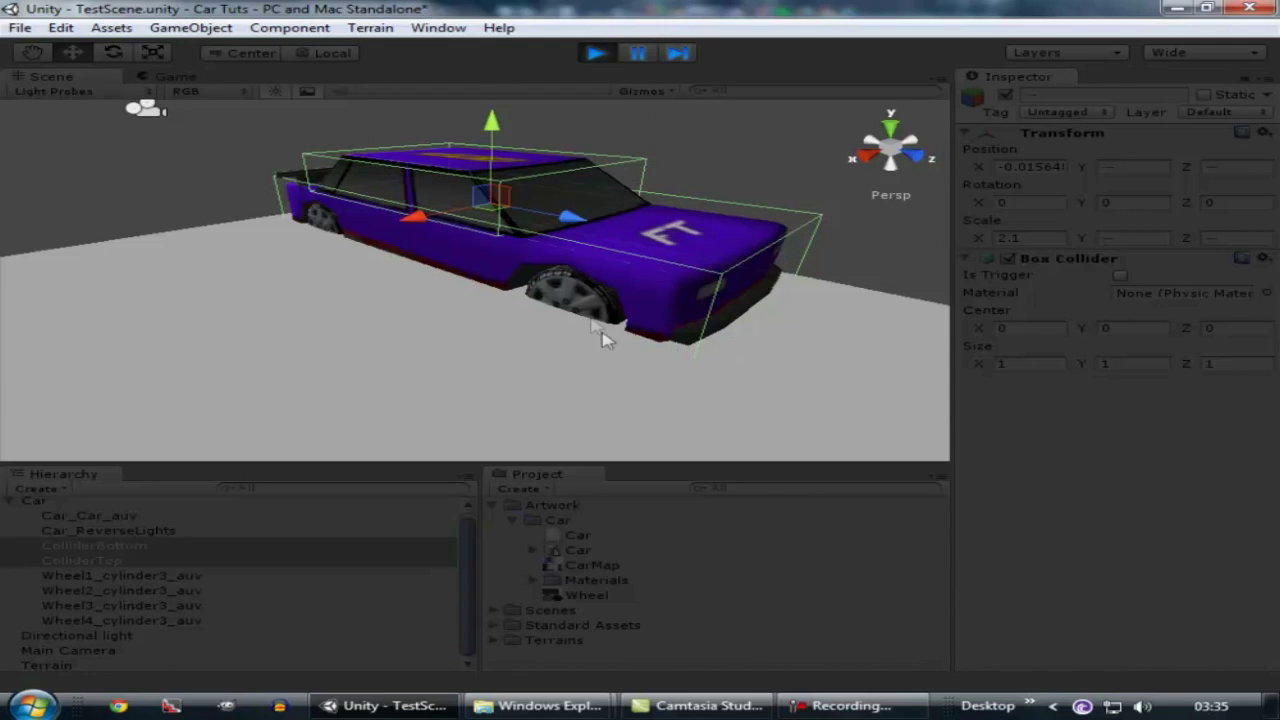
click(596, 54)
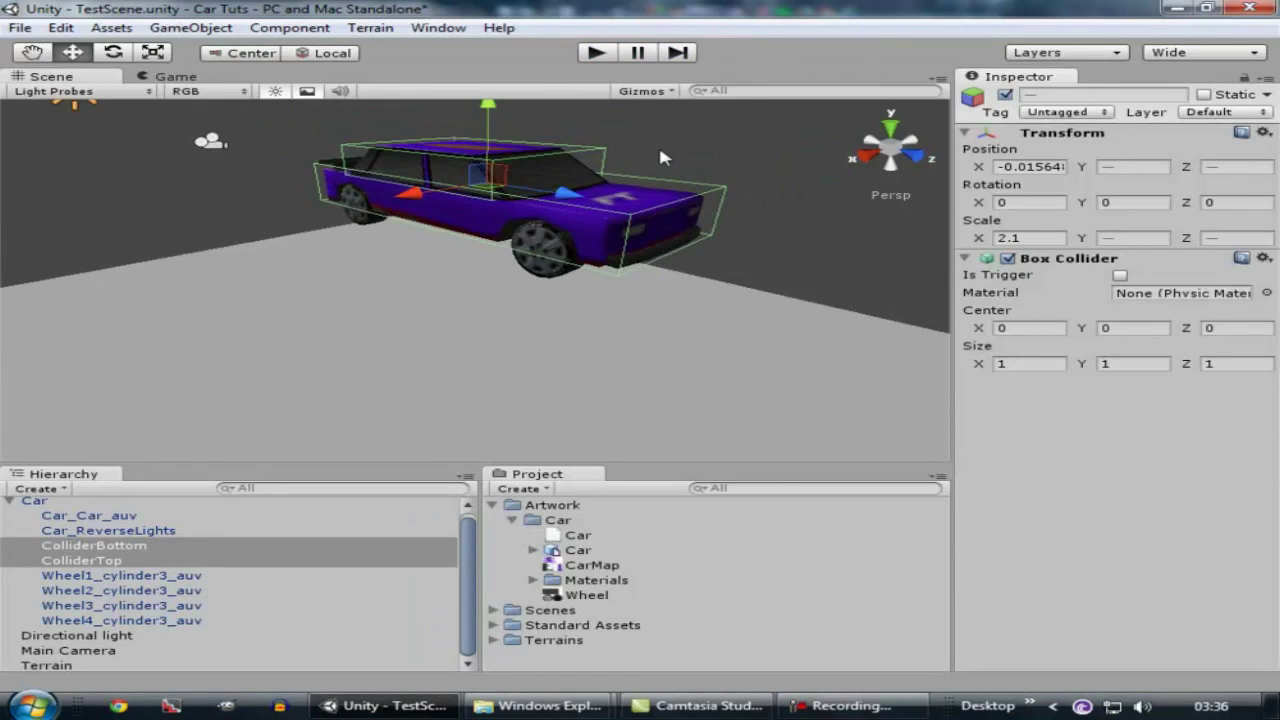
Examine how the two box colliders enclose the car body and leave out the wheels, from the side and in perspective.
scroll(660, 157, up, 4)
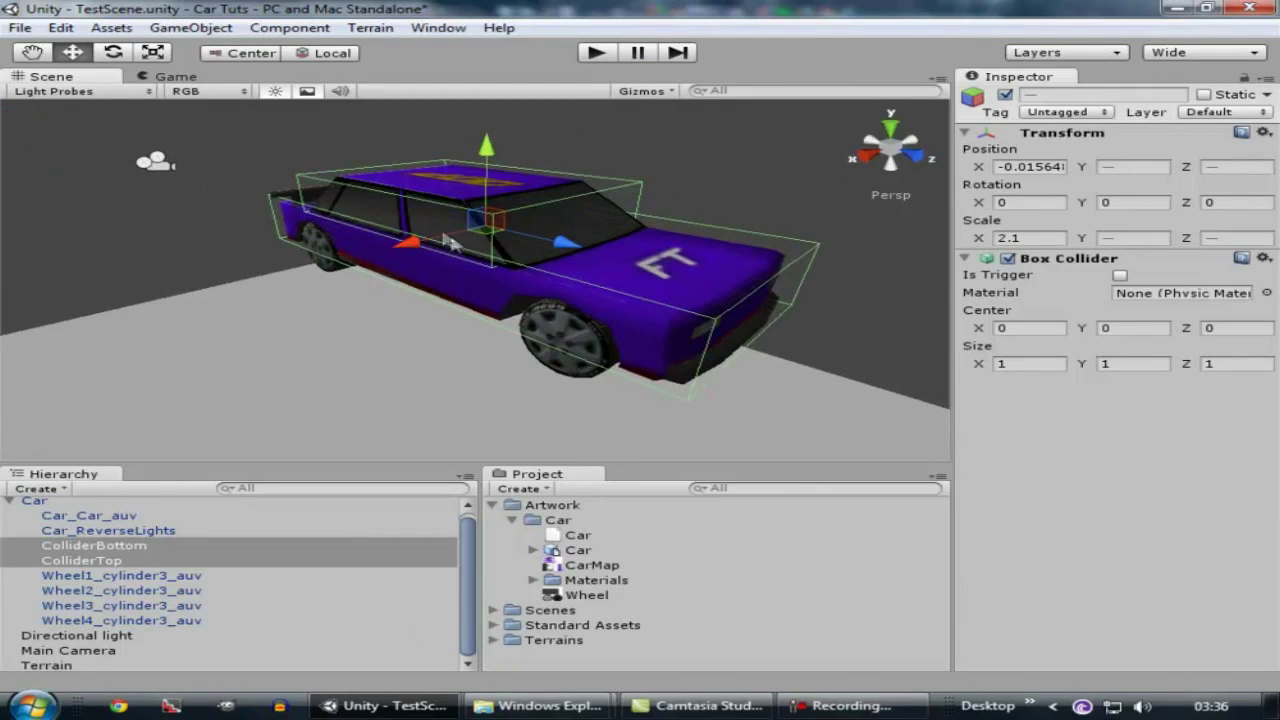
scroll(514, 171, down, 3)
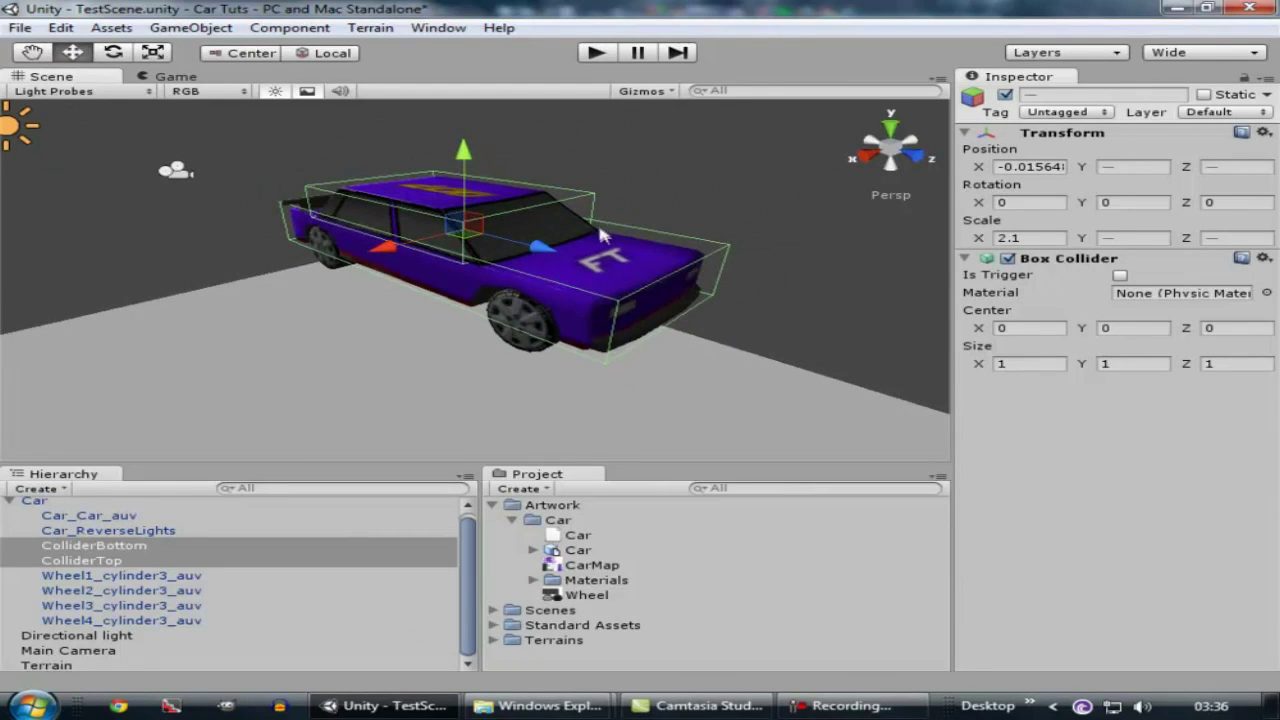
right_drag(589, 252, 620, 221)
scroll(620, 221, down, 2)
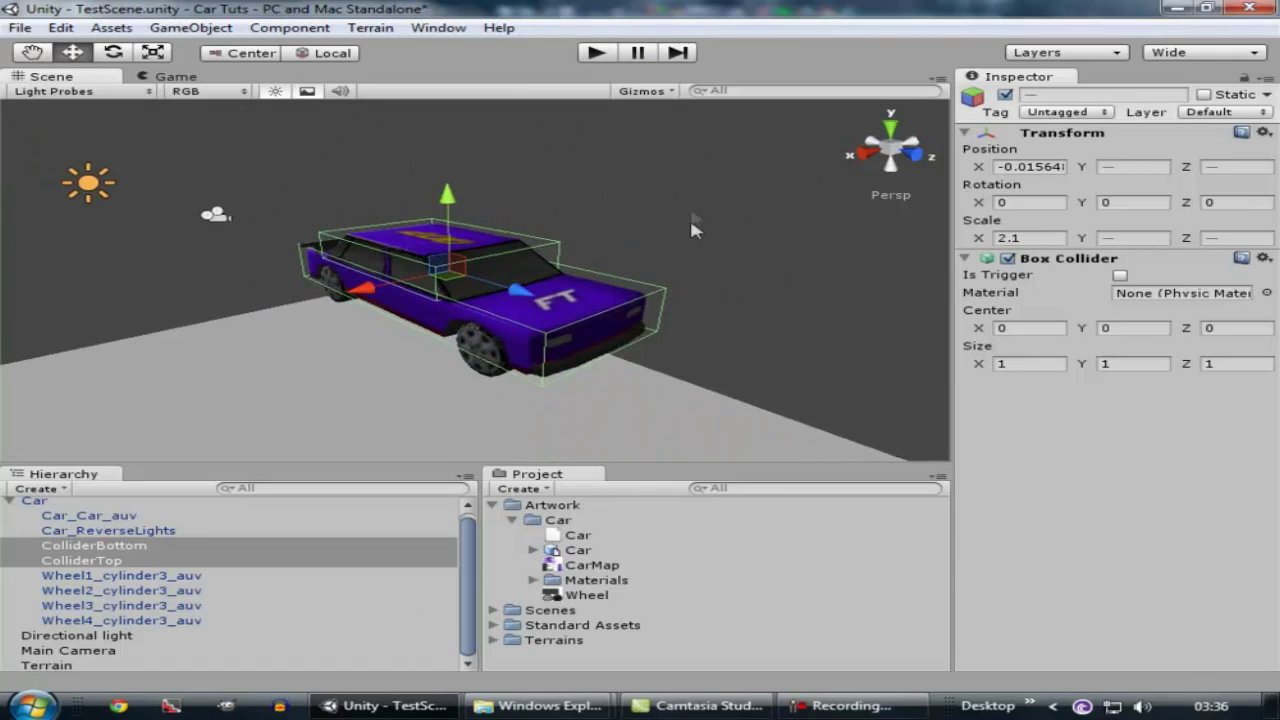
scroll(424, 314, up, 4)
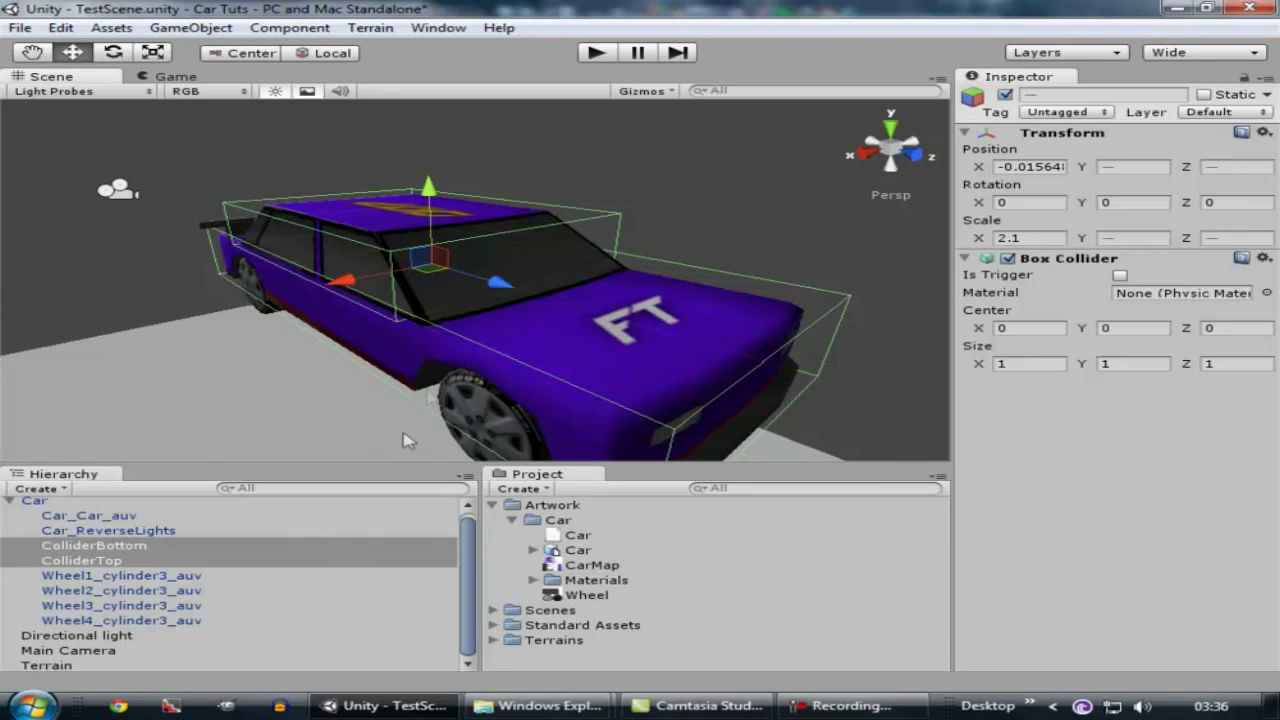
click(870, 153)
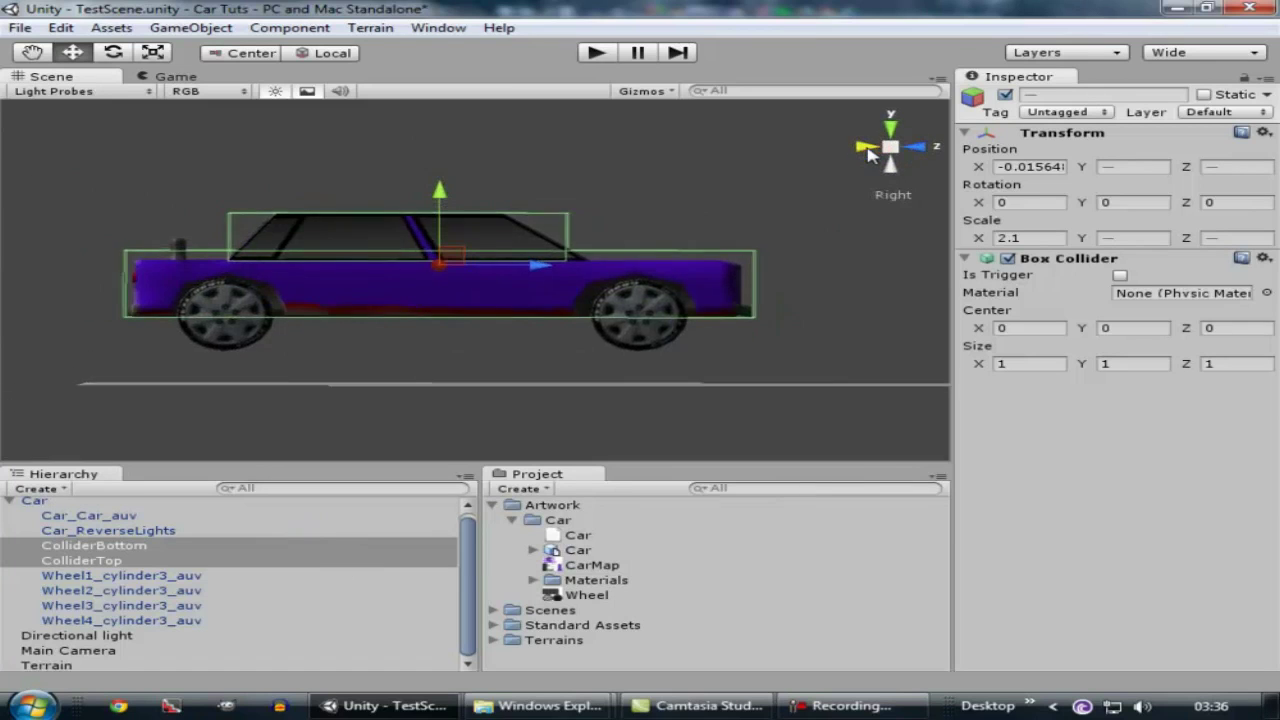
alt+drag(889, 150, 426, 342)
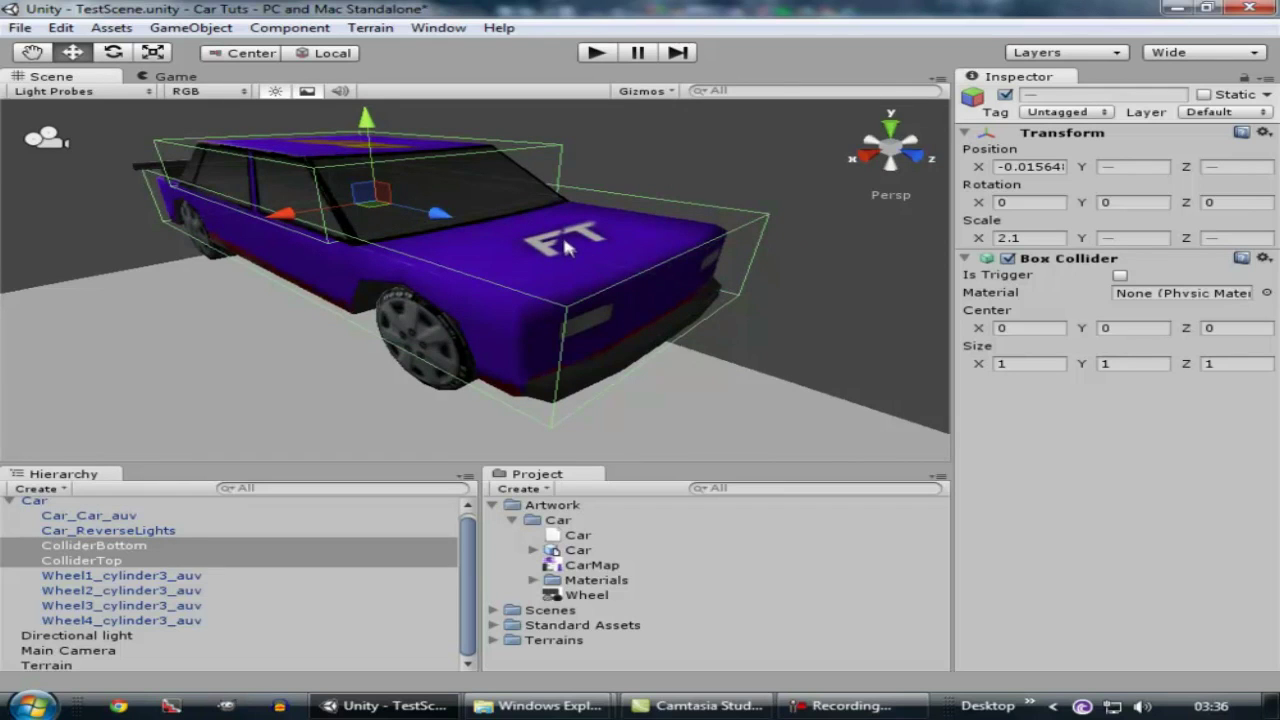
alt+drag(565, 248, 455, 258)
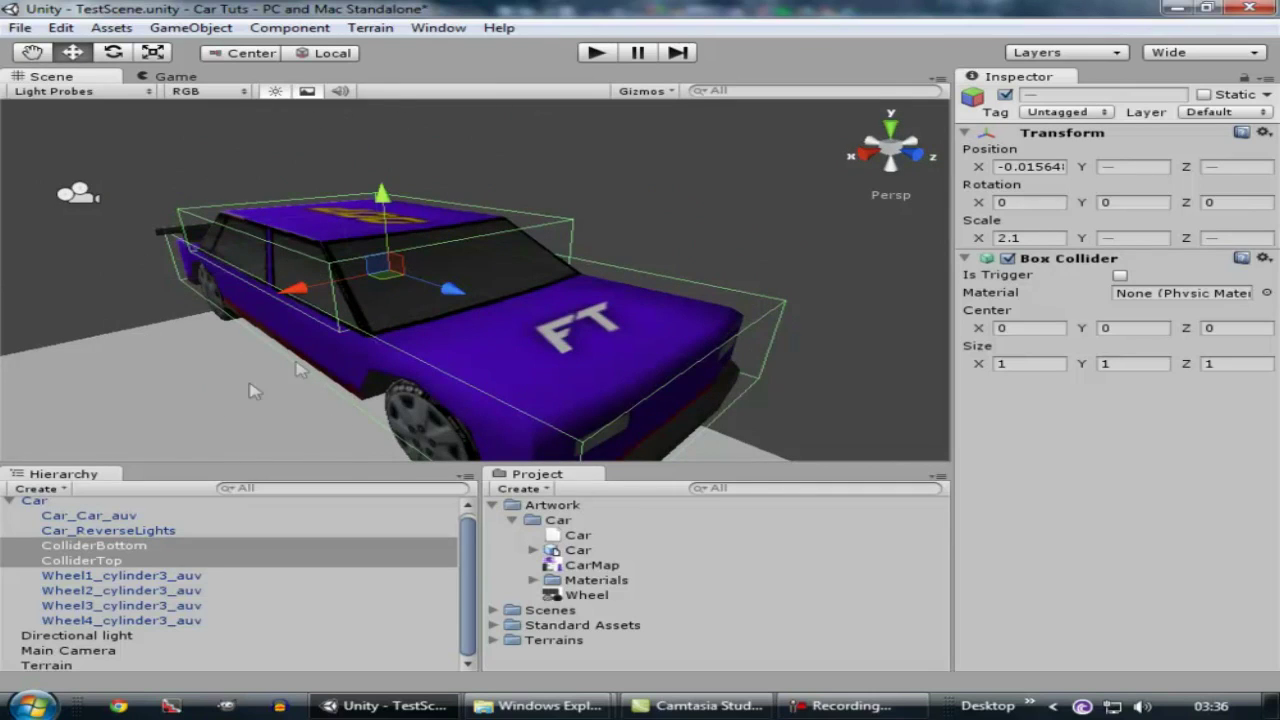
scroll(476, 335, down, 5)
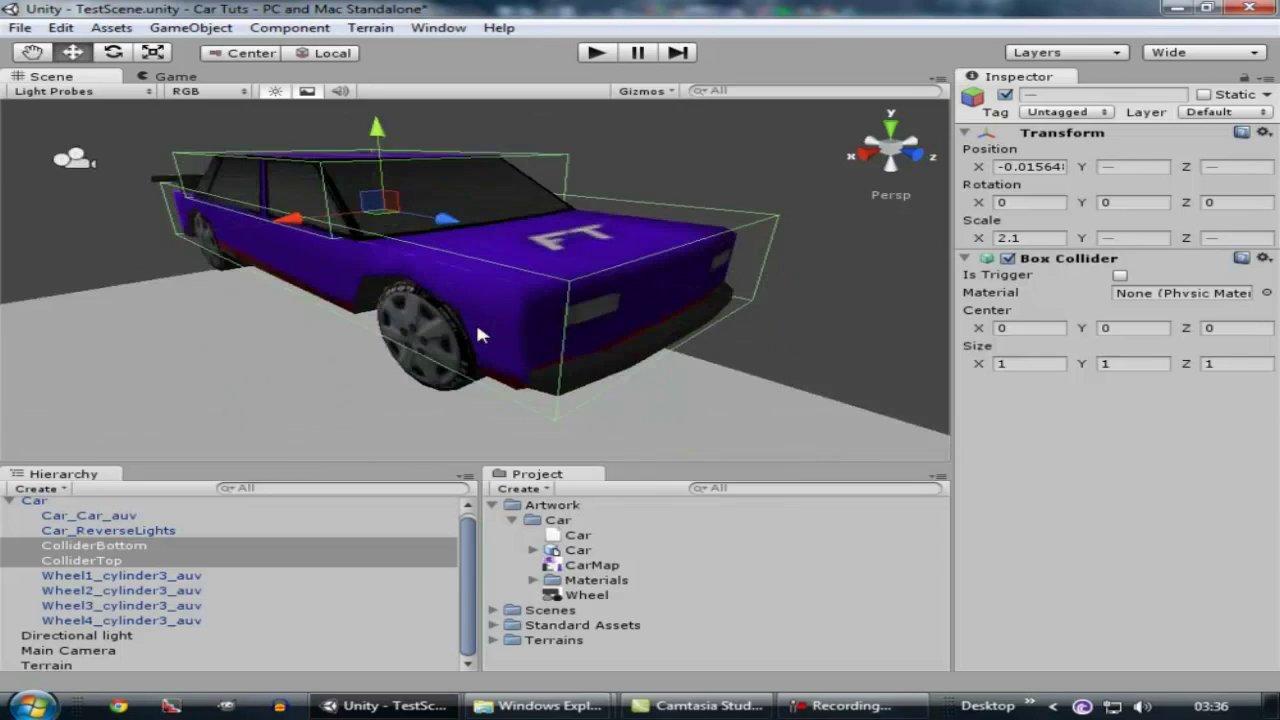
middle_drag(478, 343, 645, 408)
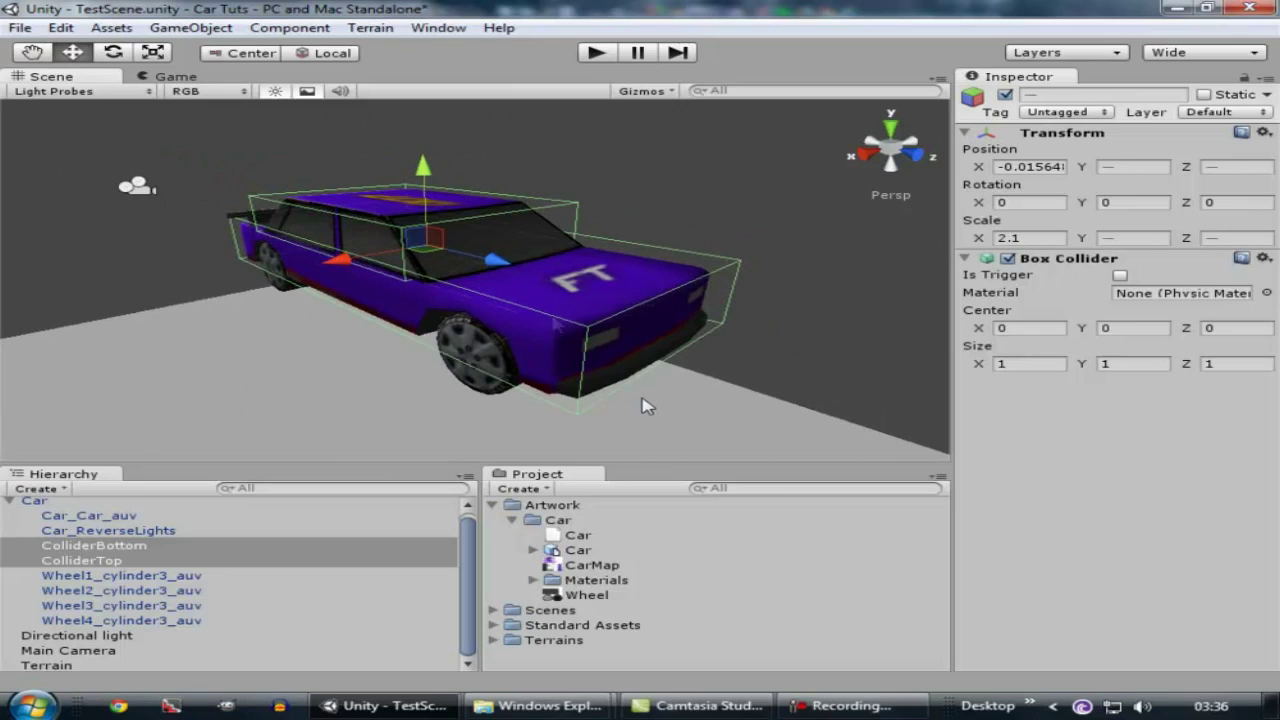
Save the scene and keep the current Windows color scheme, with the option to ask again if the computer performs slowly.
click(20, 27)
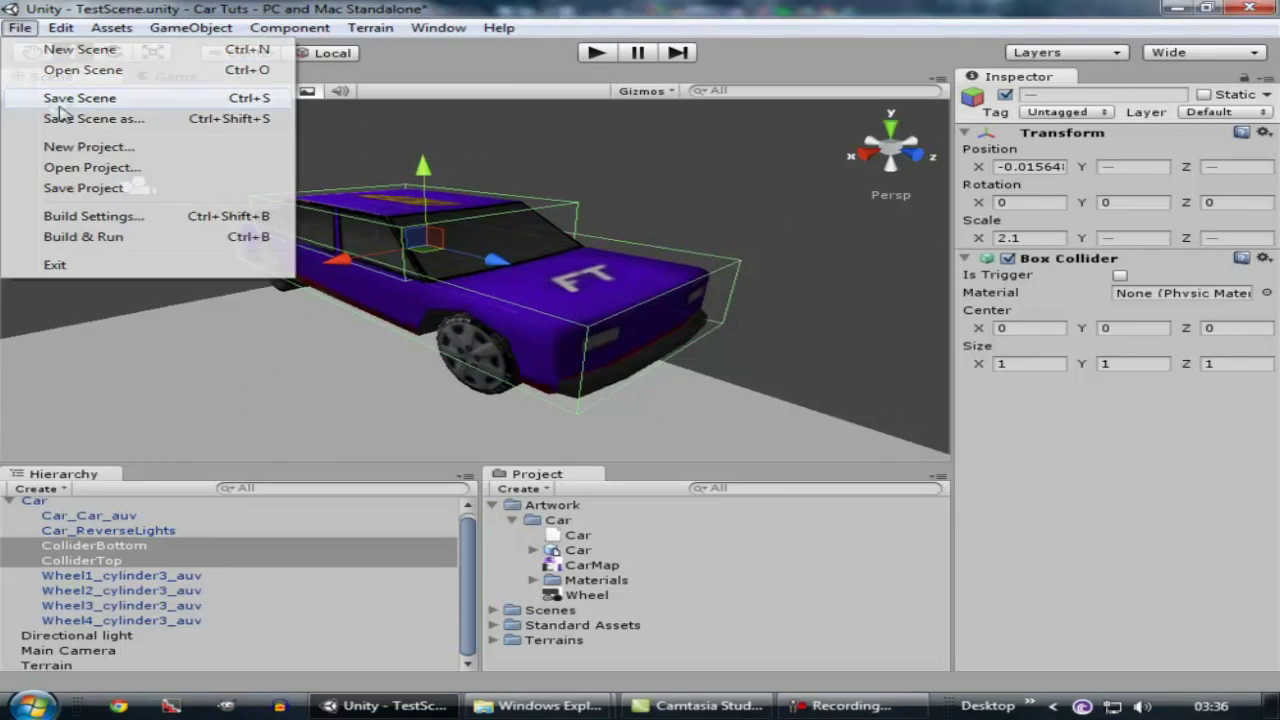
click(60, 100)
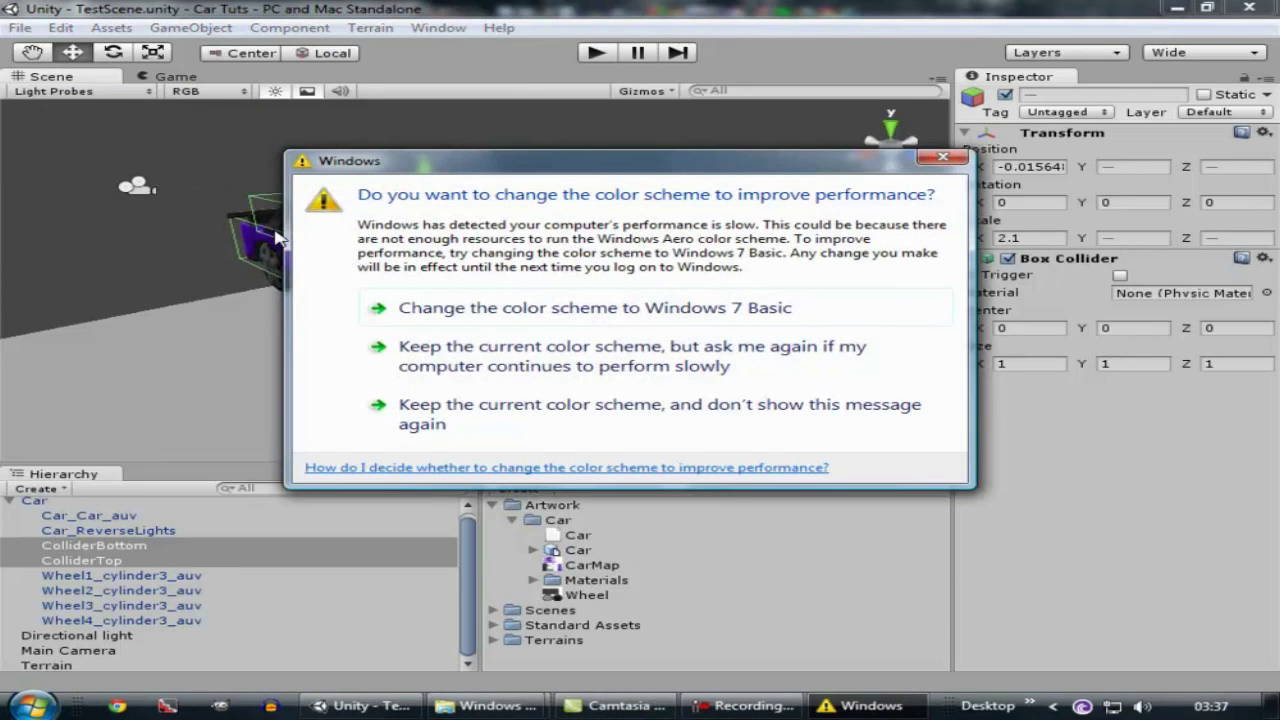
click(424, 358)
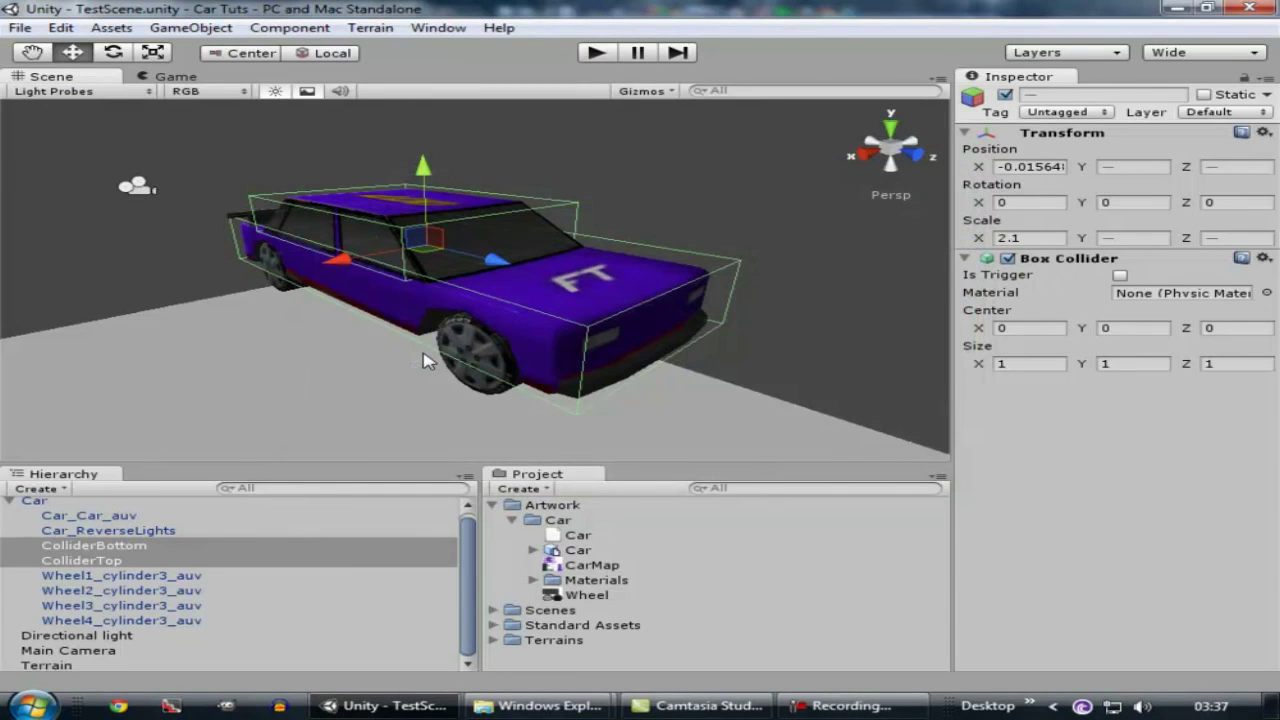